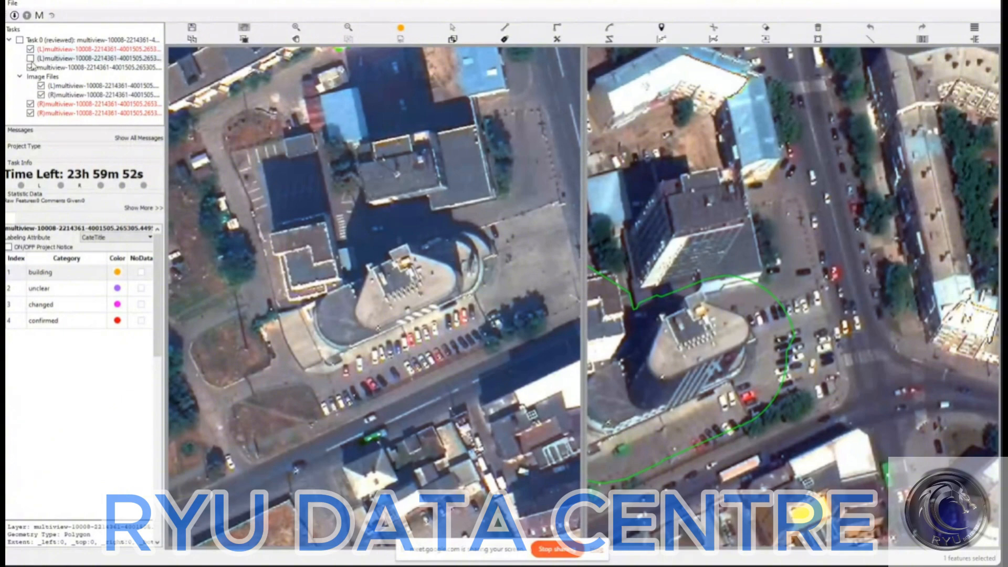
# - Show the second (L) annotation layer to inspect the existing outlines around the hotel complex, and hide the layer again
pyautogui.click(30, 59)
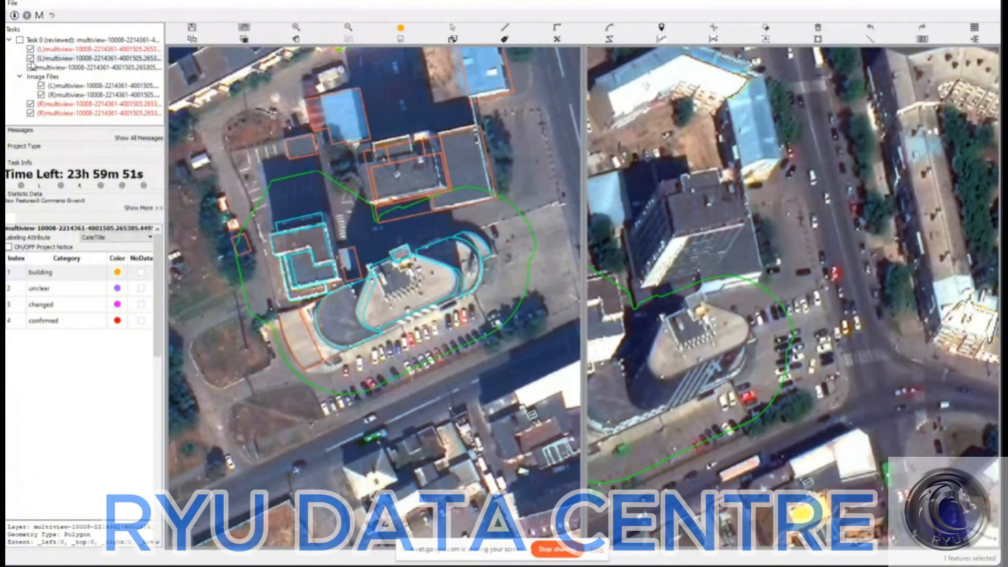
pyautogui.scroll(2, 201, 244)
pyautogui.moveTo(201, 244); pyautogui.dragTo(154, 242)
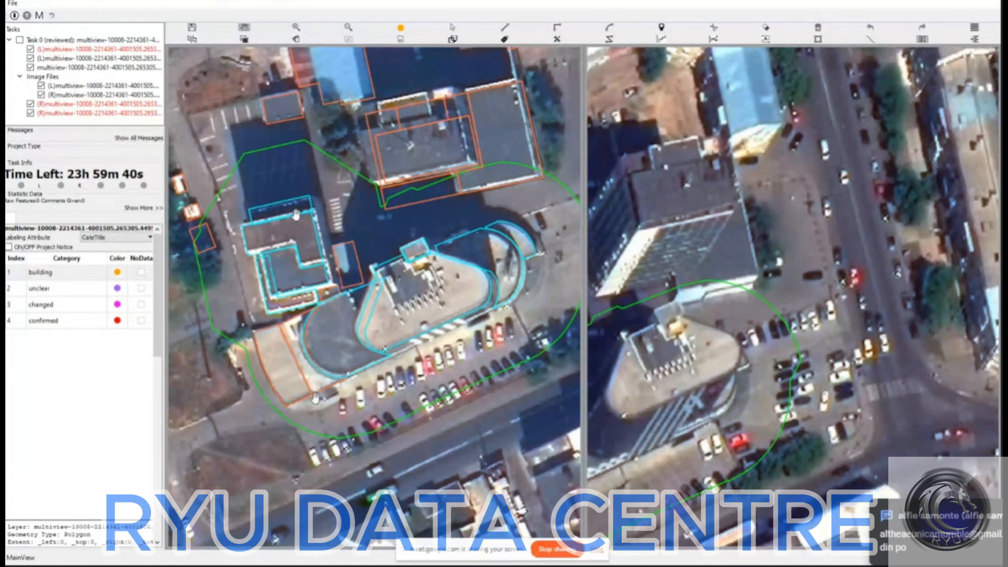
pyautogui.moveTo(377, 364)
pyautogui.mouseDown()
pyautogui.moveTo(388, 399)
pyautogui.moveTo(403, 385)
pyautogui.mouseUp()
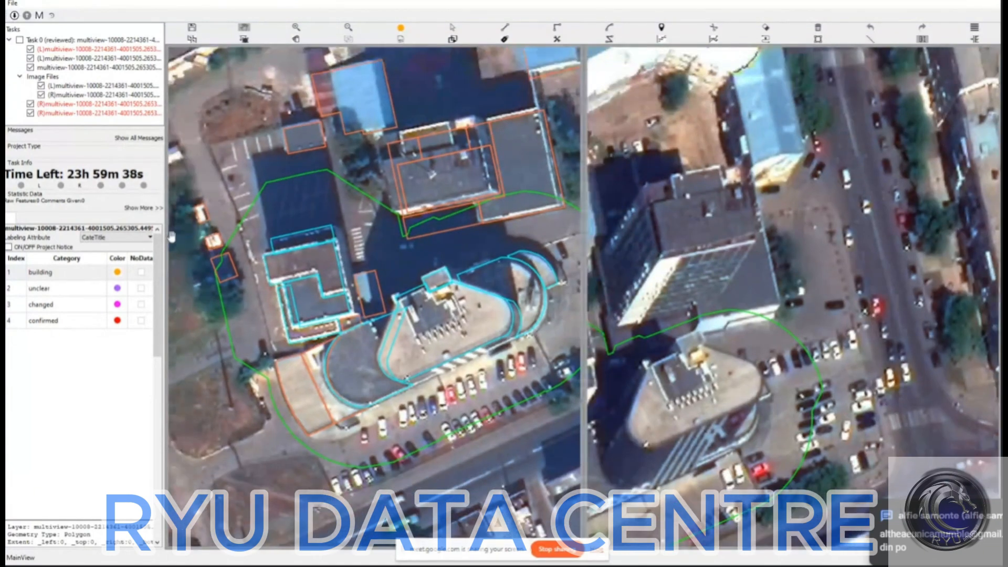
pyautogui.click(30, 59)
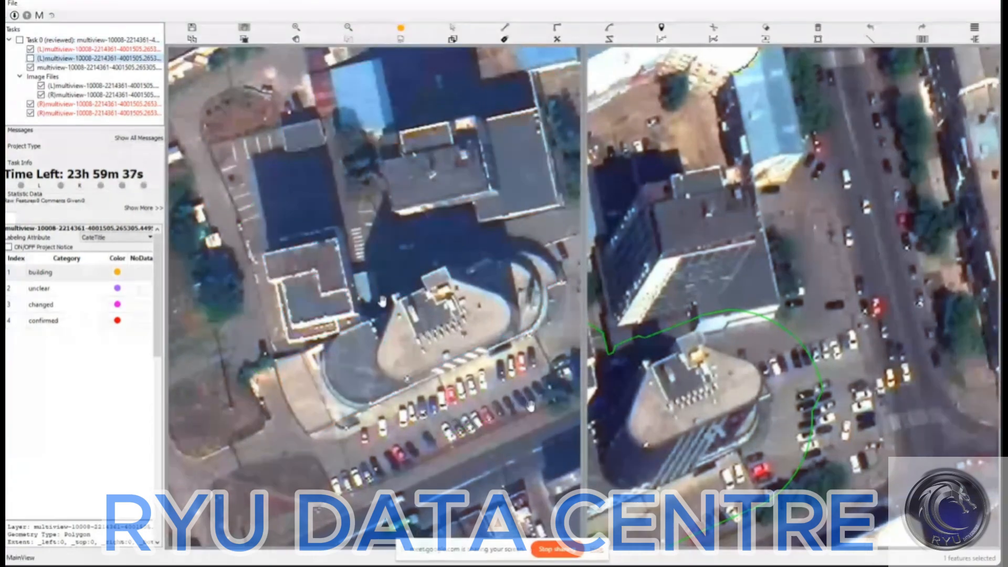
# - Compare the building group across the available (R) views and set the (R) image to view 4 of 4
pyautogui.moveTo(530, 406); pyautogui.dragTo(515, 375)
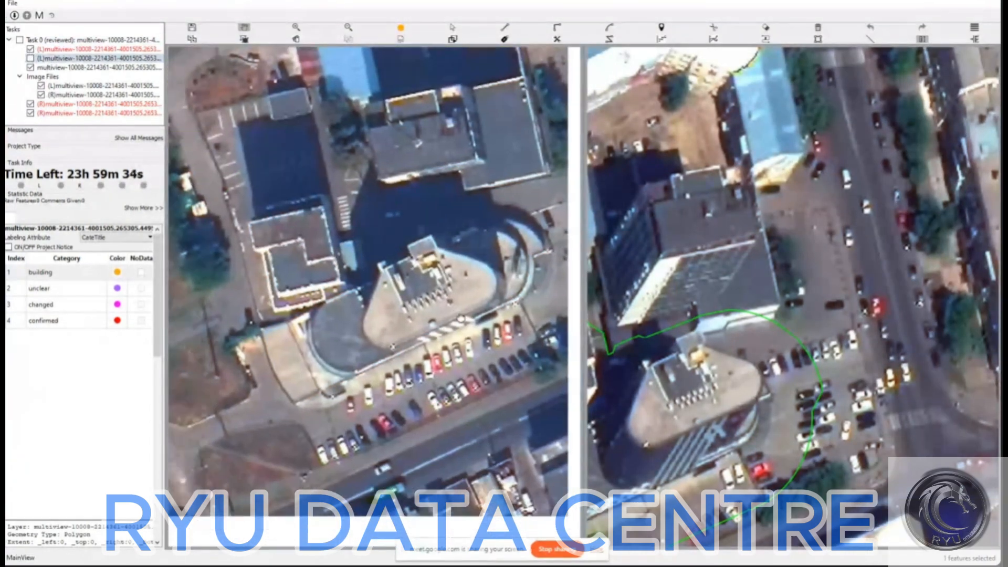
pyautogui.moveTo(709, 336); pyautogui.dragTo(772, 319)
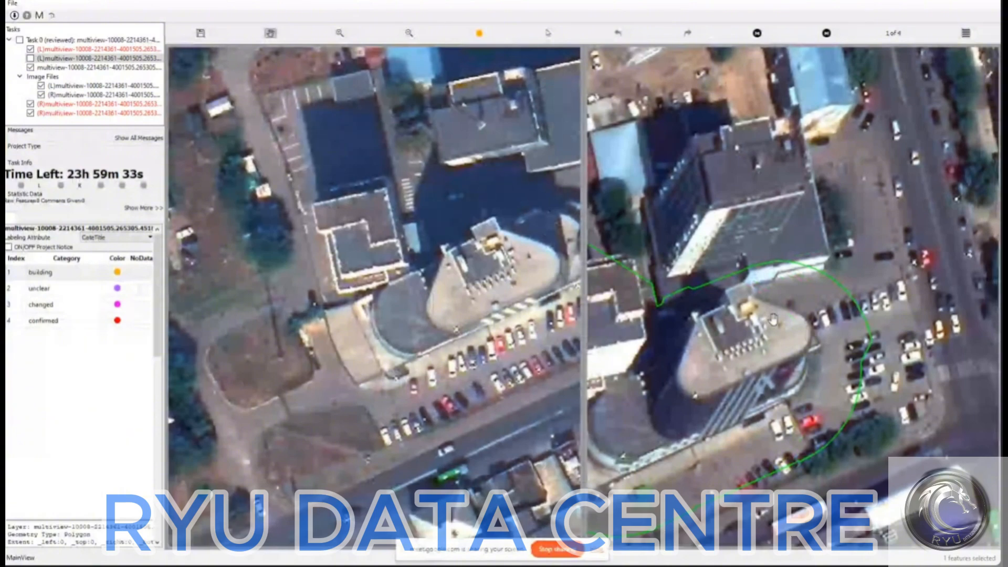
pyautogui.scroll(-1, 772, 319)
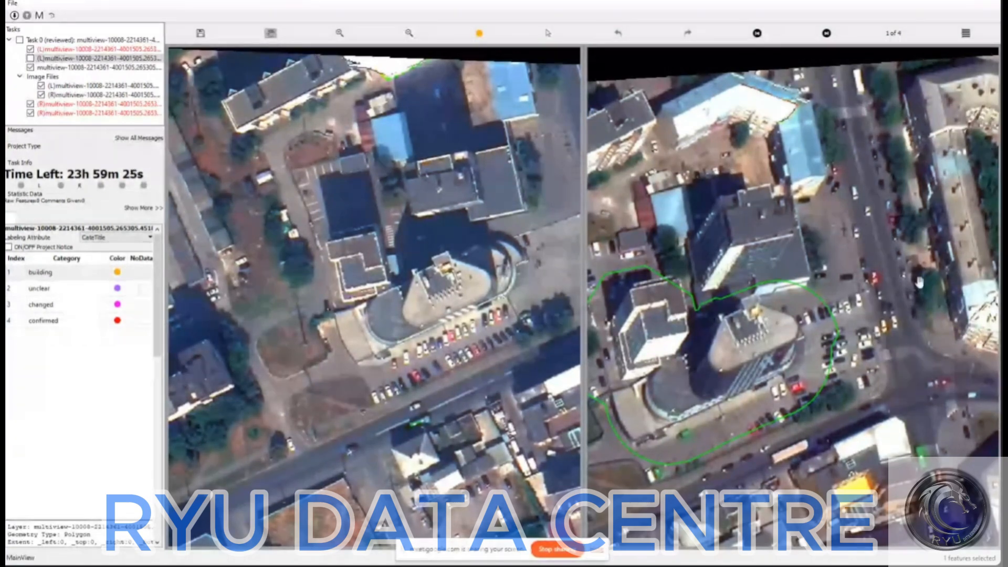
pyautogui.click(431, 245)
pyautogui.scroll(2, 430, 247)
pyautogui.scroll(3, 431, 252)
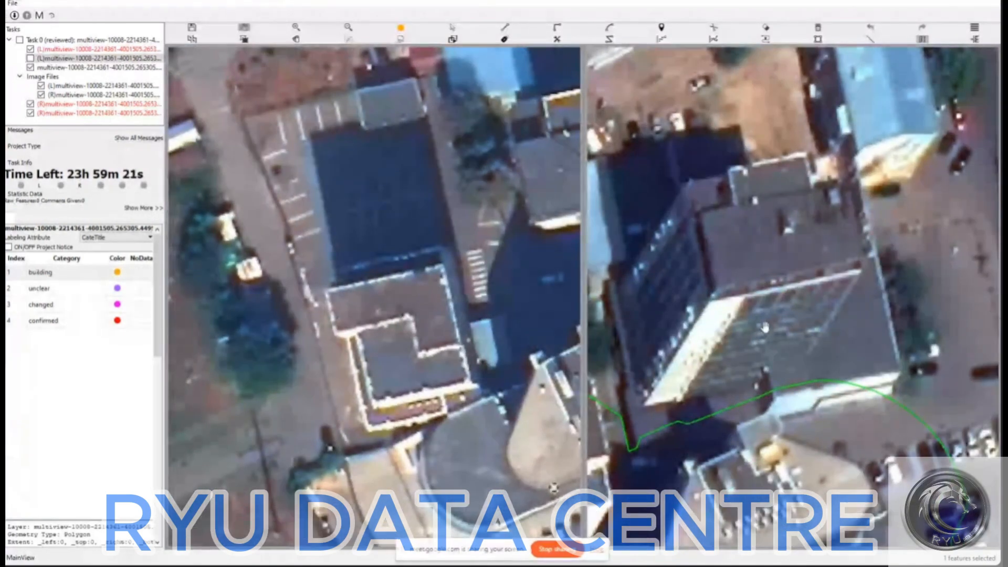
pyautogui.click(764, 329)
pyautogui.scroll(-4, 764, 330)
pyautogui.scroll(1, 765, 330)
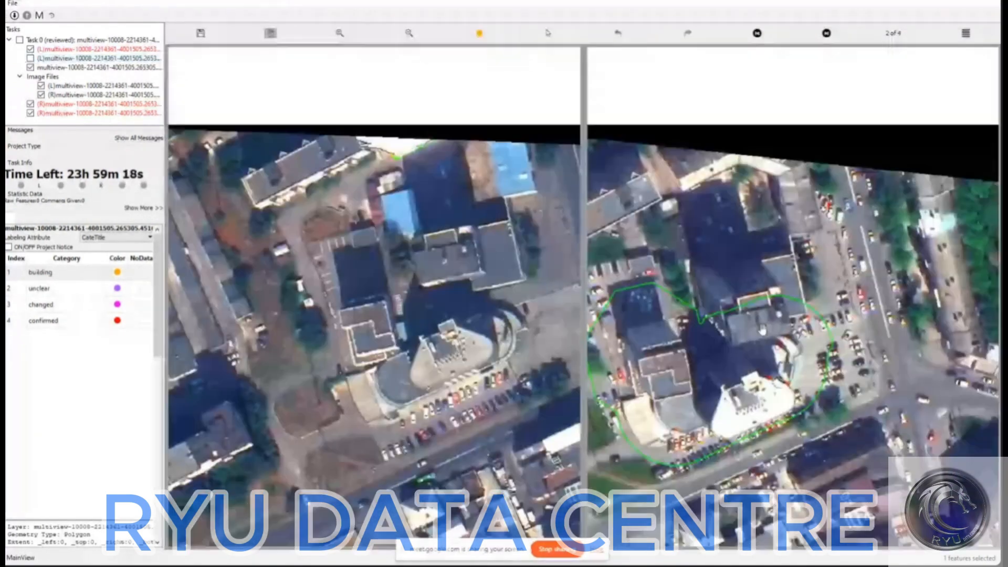
pyautogui.scroll(2, 763, 331)
pyautogui.scroll(-2, 762, 331)
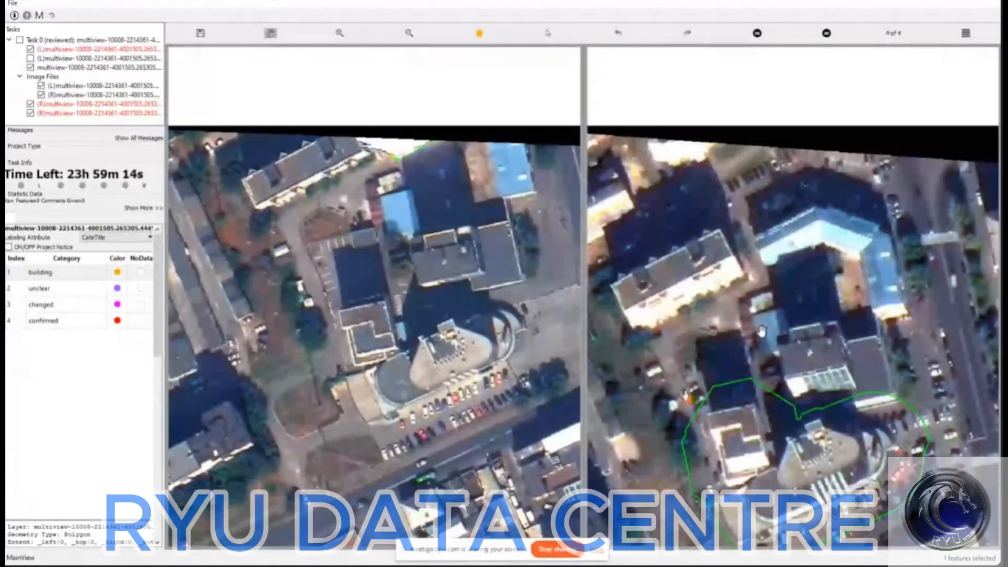
pyautogui.scroll(3, 762, 331)
pyautogui.moveTo(380, 346); pyautogui.dragTo(375, 341)
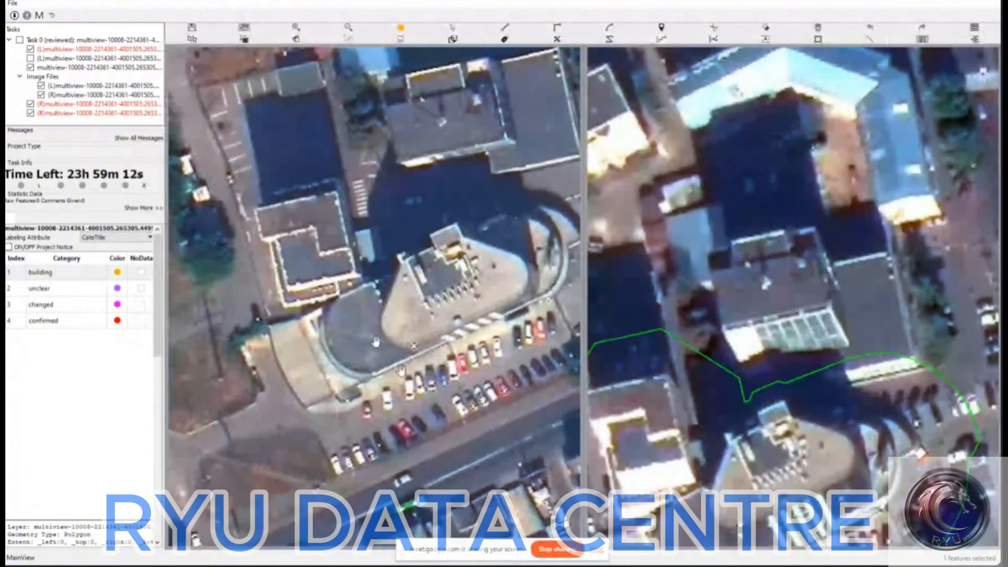
# - Outline the upper strip of the low building's L-shaped roof with a rectangular building polygon in the (L) image
pyautogui.press('s')
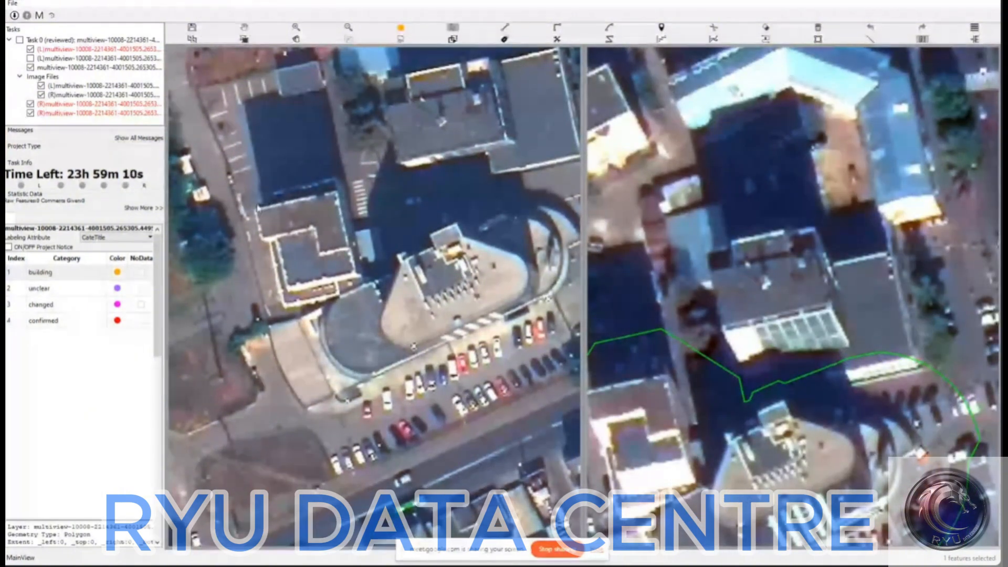
pyautogui.press('r')
pyautogui.click(256, 208)
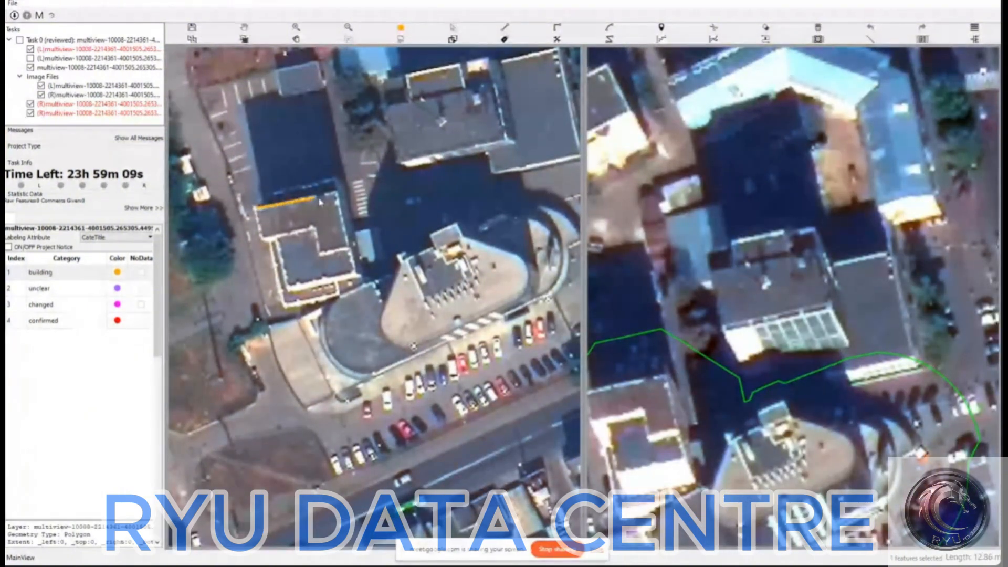
pyautogui.click(337, 191)
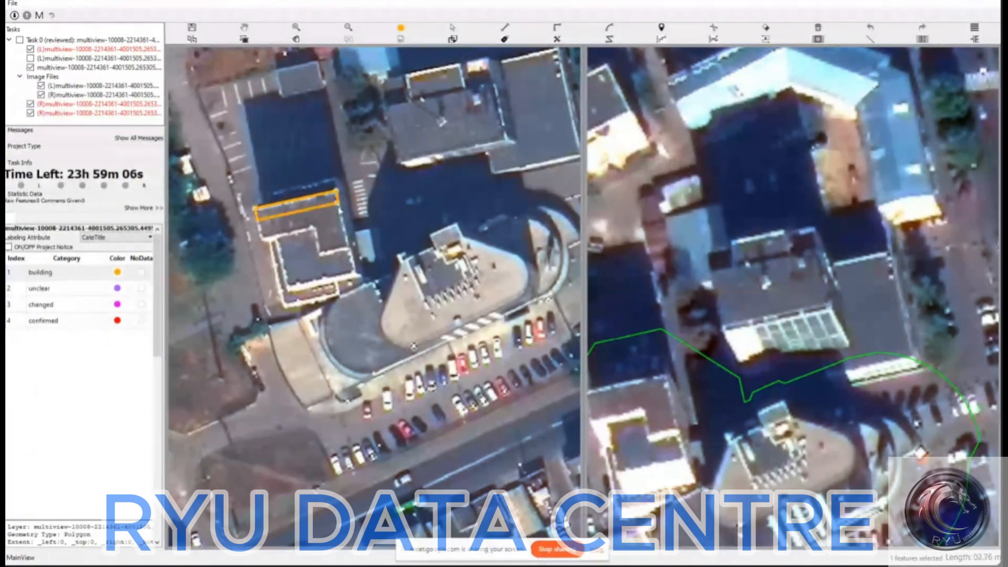
pyautogui.click(327, 225)
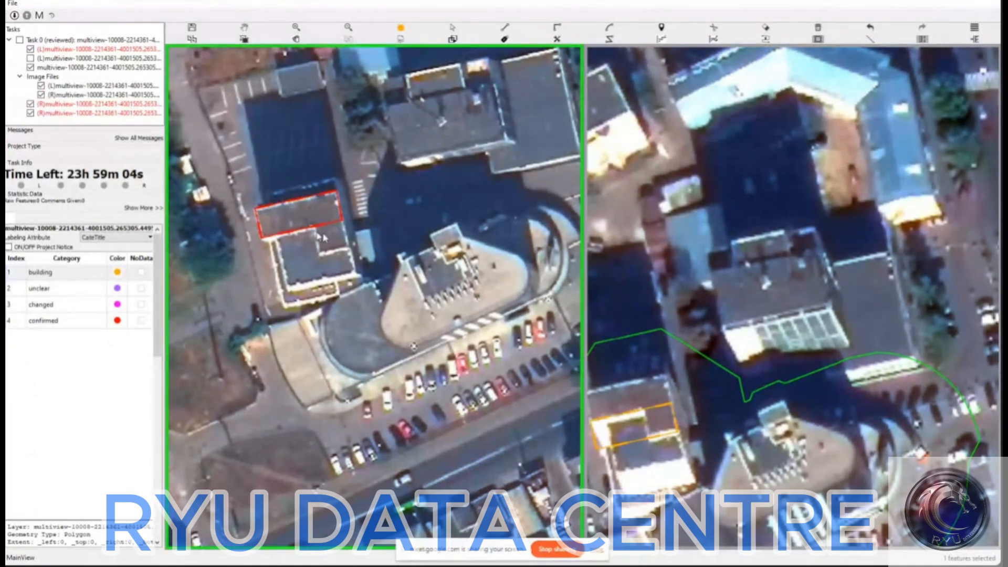
# - Extend the roof polygon with the short wing so that it covers the whole L-shaped roof
pyautogui.click(314, 227)
pyautogui.click(321, 251)
pyautogui.click(348, 247)
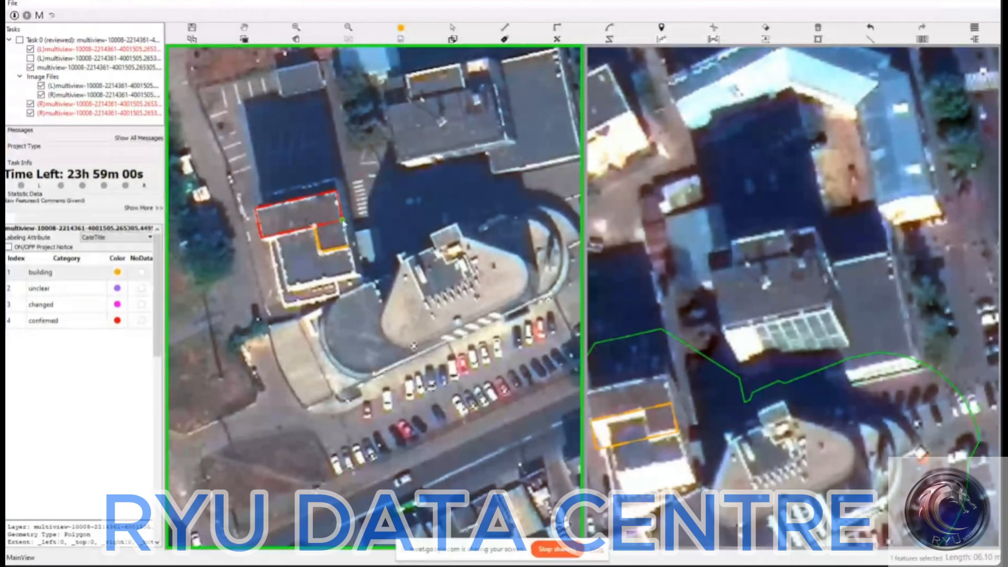
pyautogui.click(342, 221)
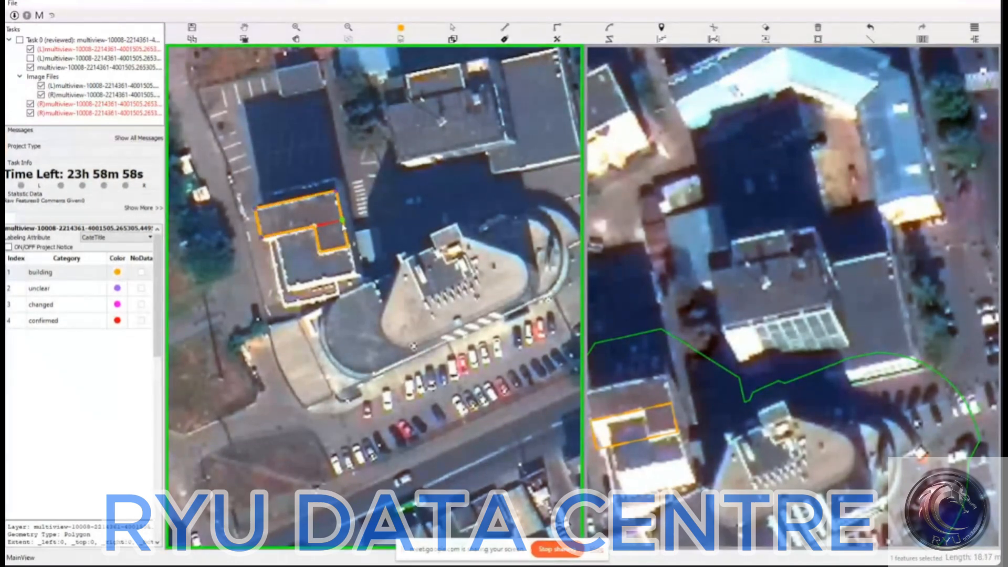
pyautogui.press('Escape')
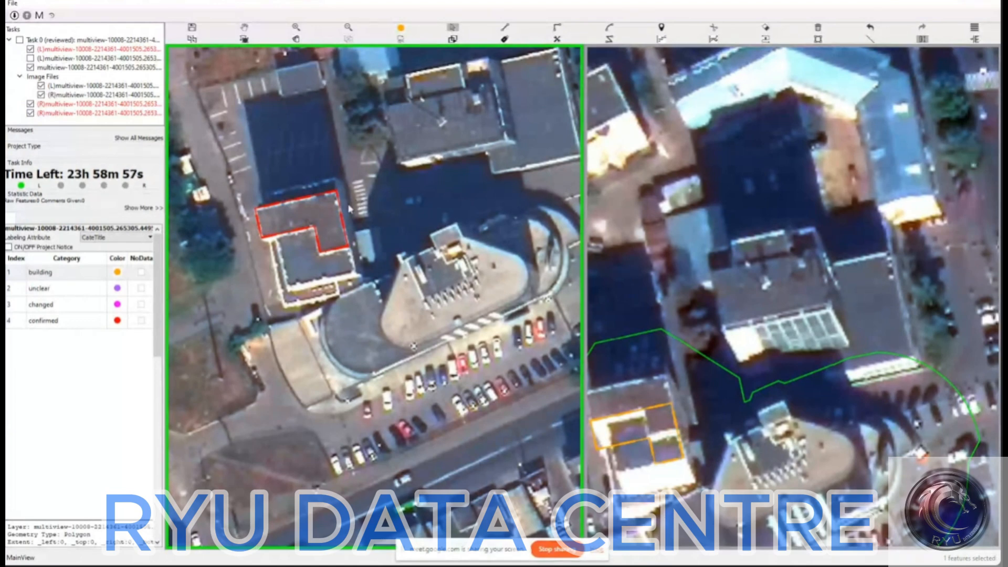
# - Select the L-shaped roof polygon in the (L) image and adjust its offset between roof and ground footprint
pyautogui.click(332, 228)
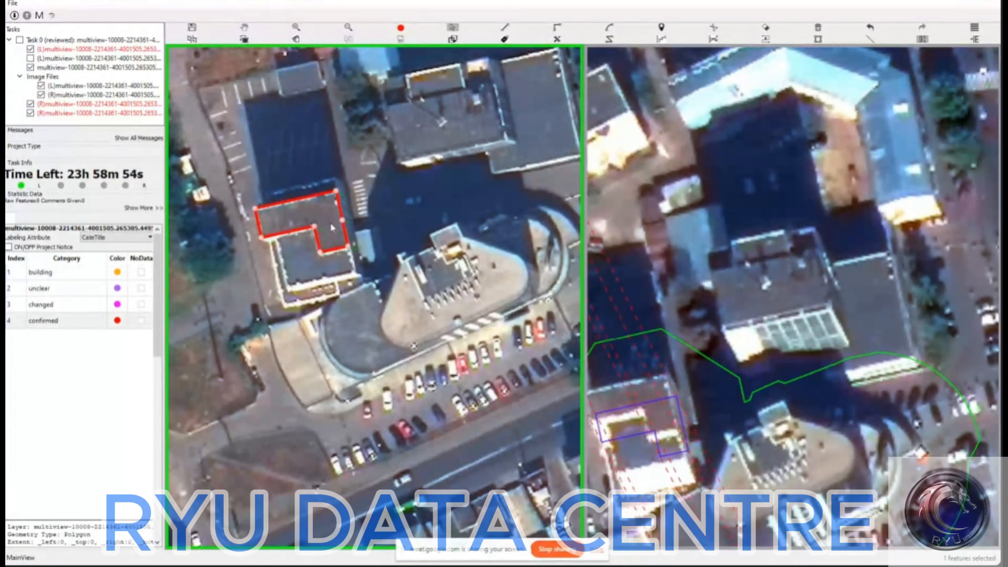
pyautogui.moveTo(334, 237); pyautogui.dragTo(331, 233)
pyautogui.moveTo(331, 233); pyautogui.dragTo(331, 233)
pyautogui.press('space')
# - Select the matching L-shaped polygon in the (R) image and move it onto the building's roof
pyautogui.moveTo(706, 376); pyautogui.dragTo(753, 376)
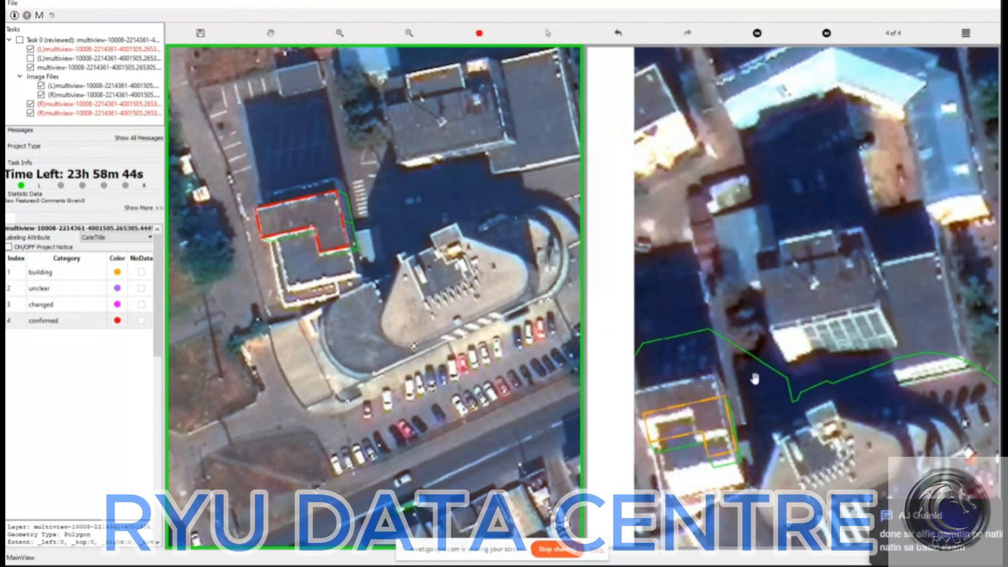
pyautogui.click(712, 430)
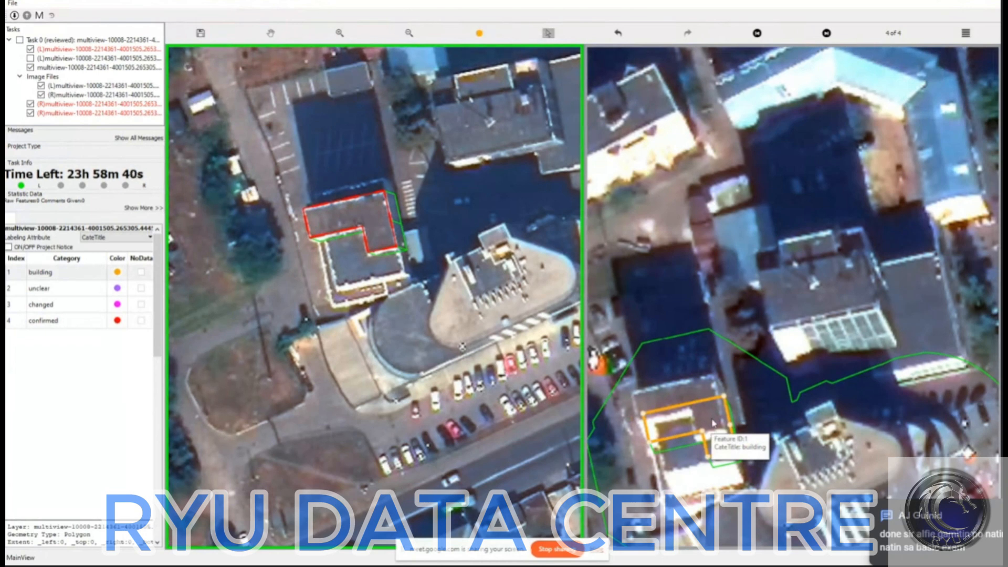
pyautogui.moveTo(647, 376); pyautogui.dragTo(765, 469)
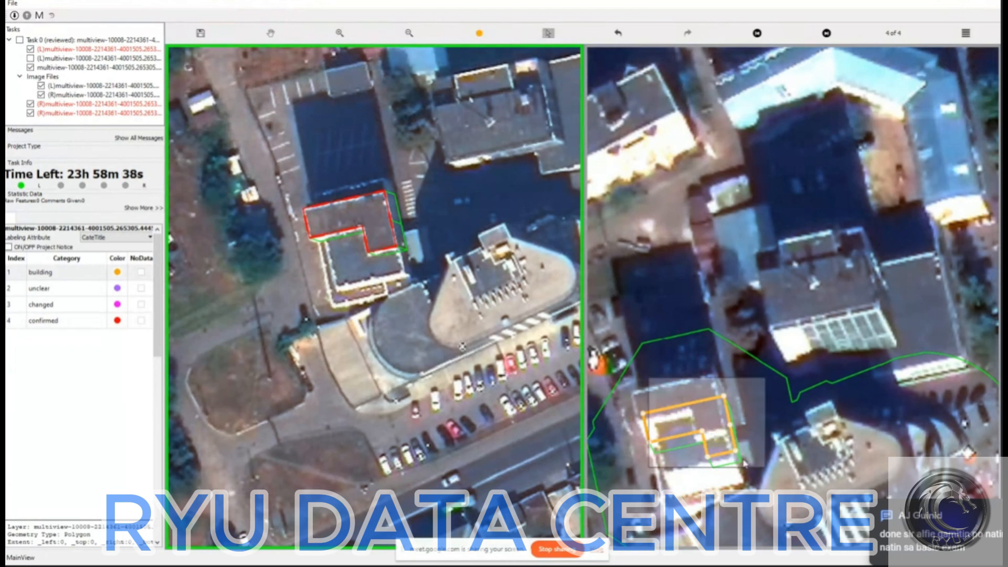
pyautogui.moveTo(717, 434); pyautogui.dragTo(708, 411)
pyautogui.press('Escape')
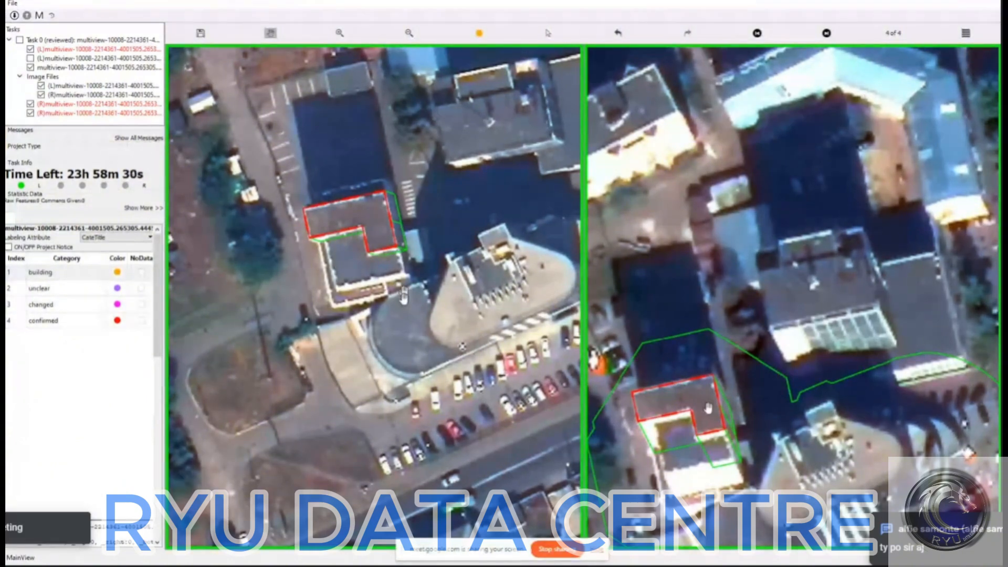
# - Outline the lower roof section in the (L) image as a building polygon, tracing the shared edge of the L-shaped polygon
pyautogui.scroll(1, 401, 297)
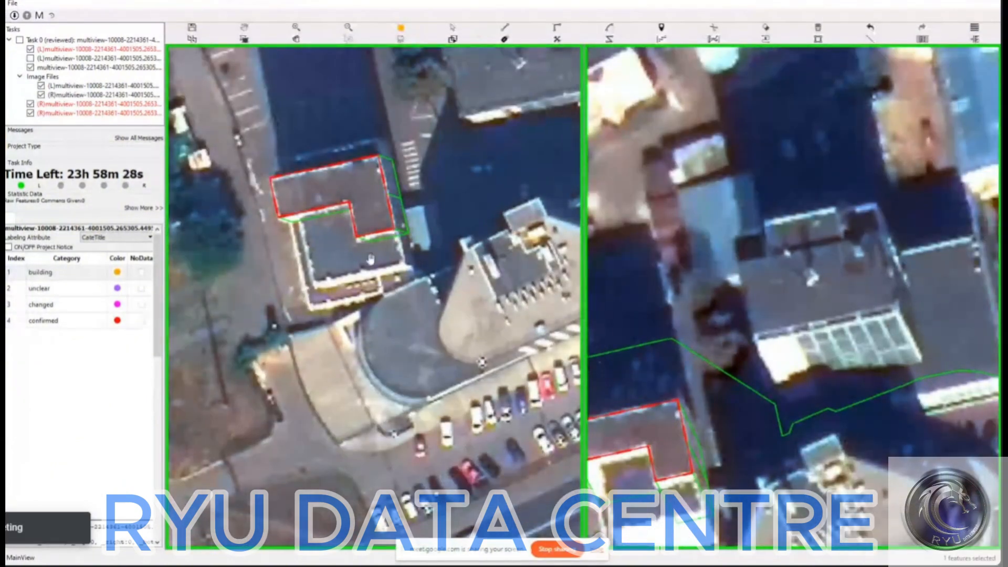
pyautogui.press('r')
pyautogui.click(297, 214)
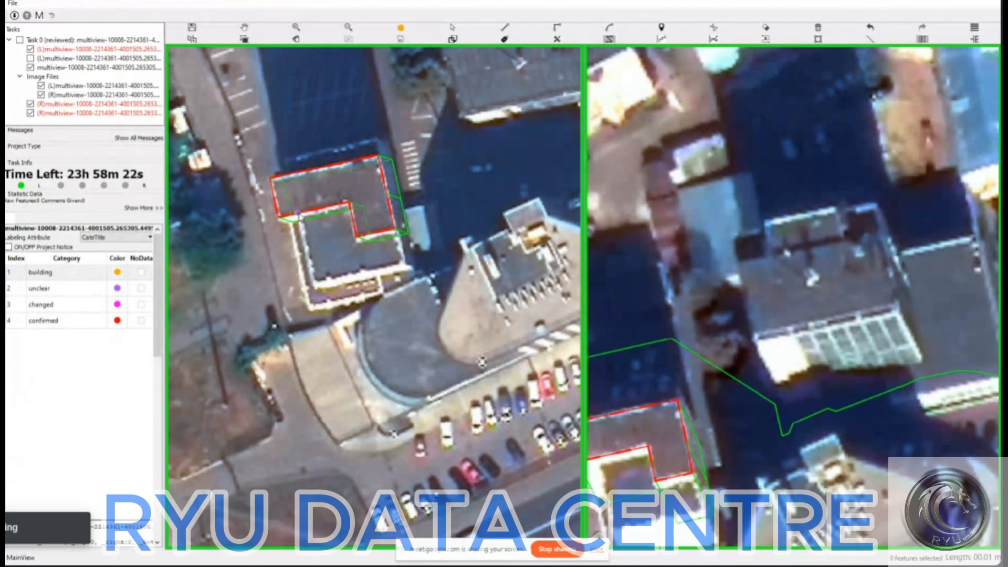
pyautogui.click(395, 230)
pyautogui.press('r')
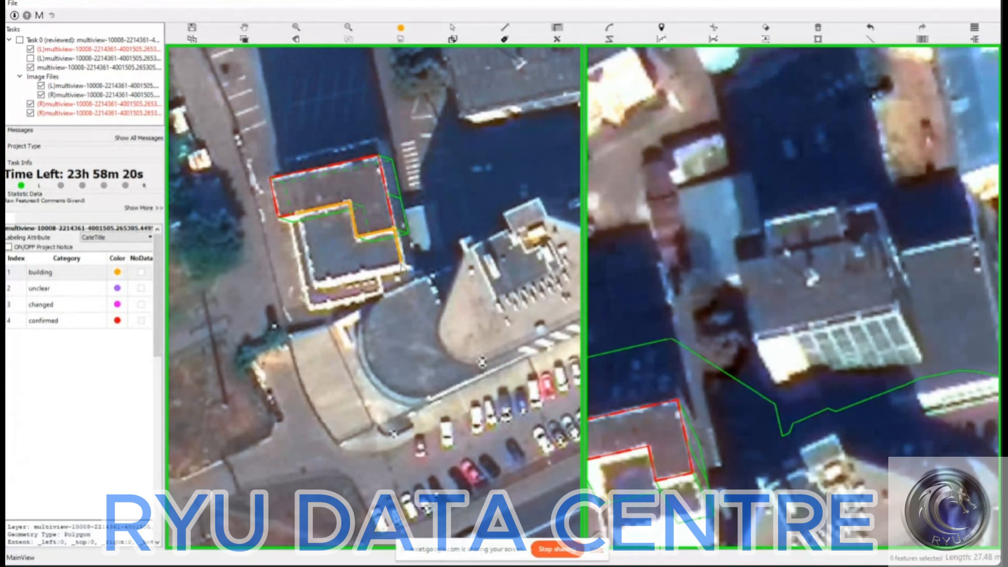
pyautogui.click(402, 264)
pyautogui.rightClick(313, 258)
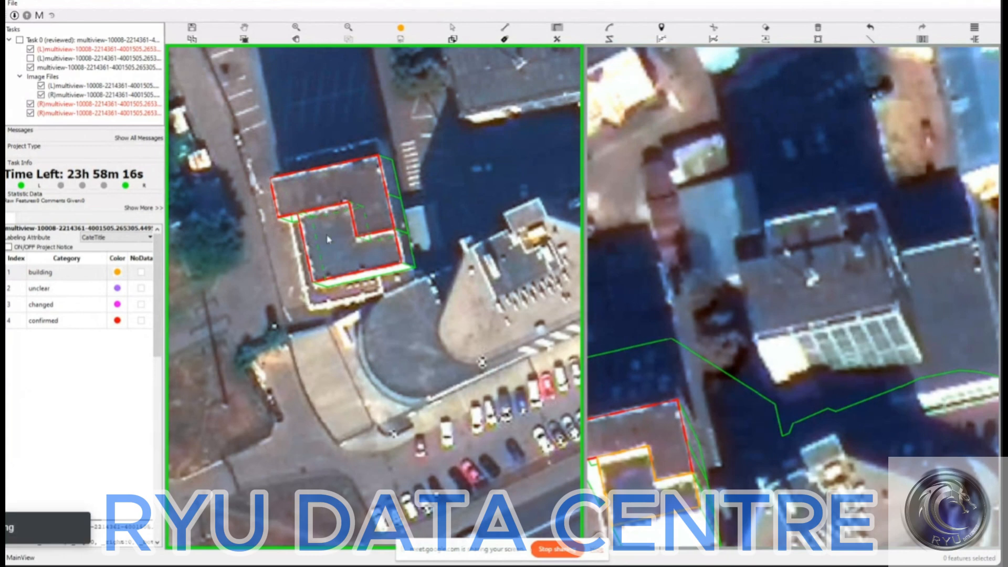
# - Select the lower roof polygon in the (L) image and adjust its offset between roof and ground footprint
pyautogui.click(310, 243)
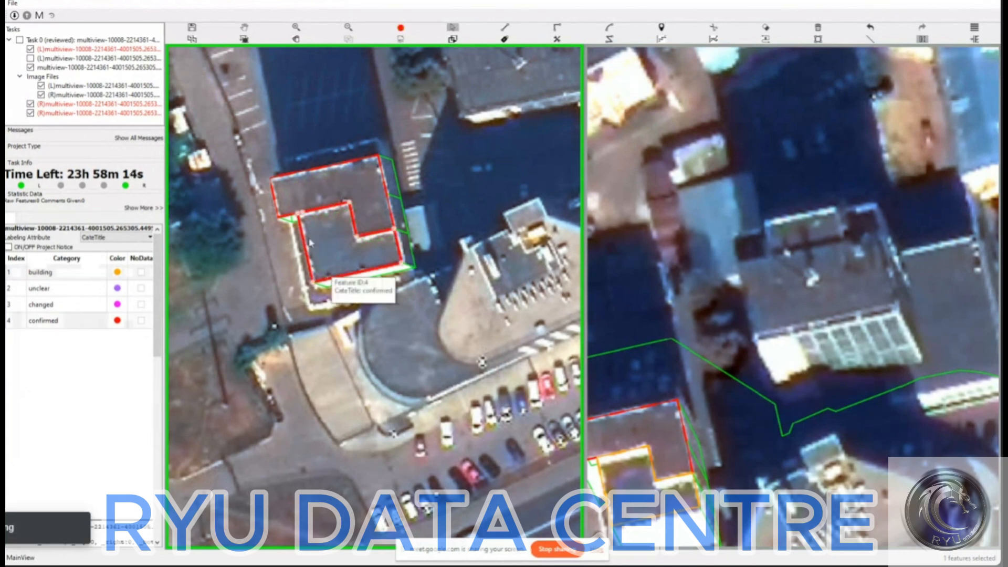
pyautogui.press('m')
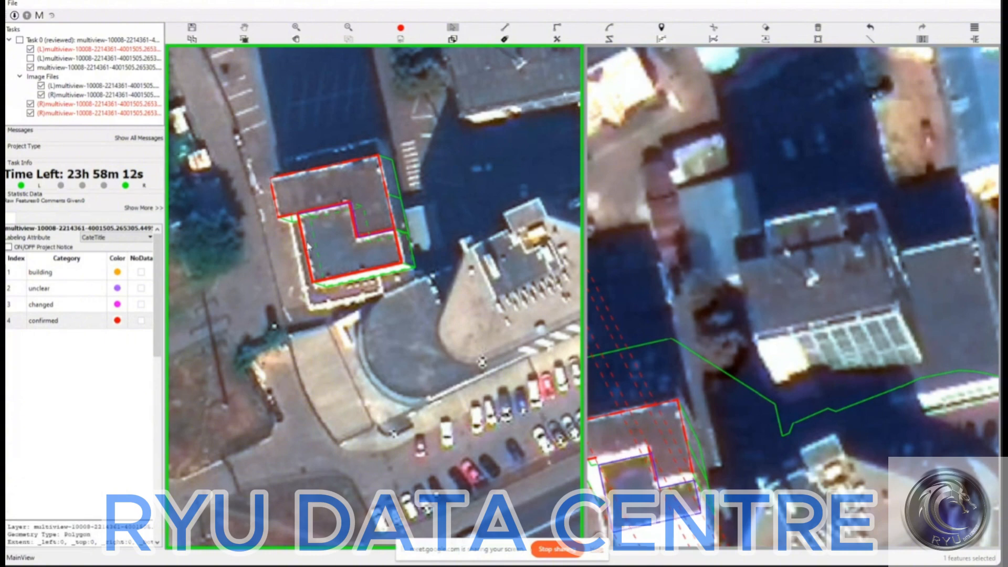
pyautogui.scroll(-2, 310, 248)
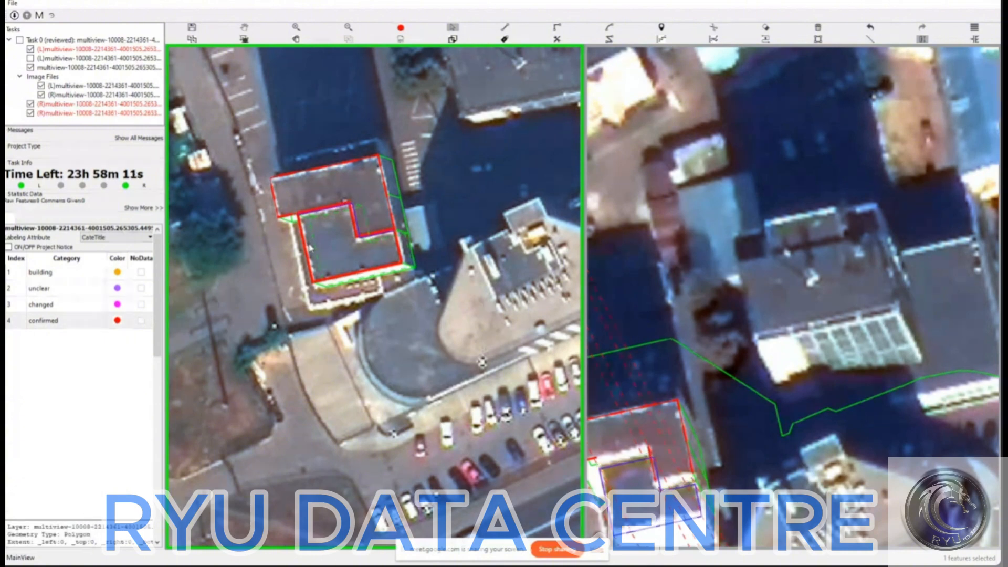
pyautogui.moveTo(310, 248); pyautogui.dragTo(310, 244)
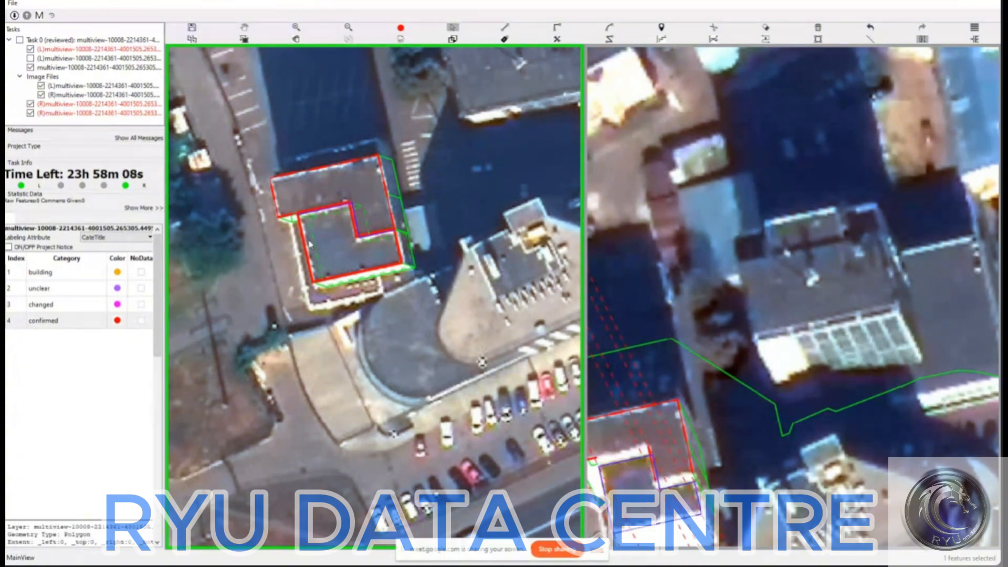
pyautogui.press('m')
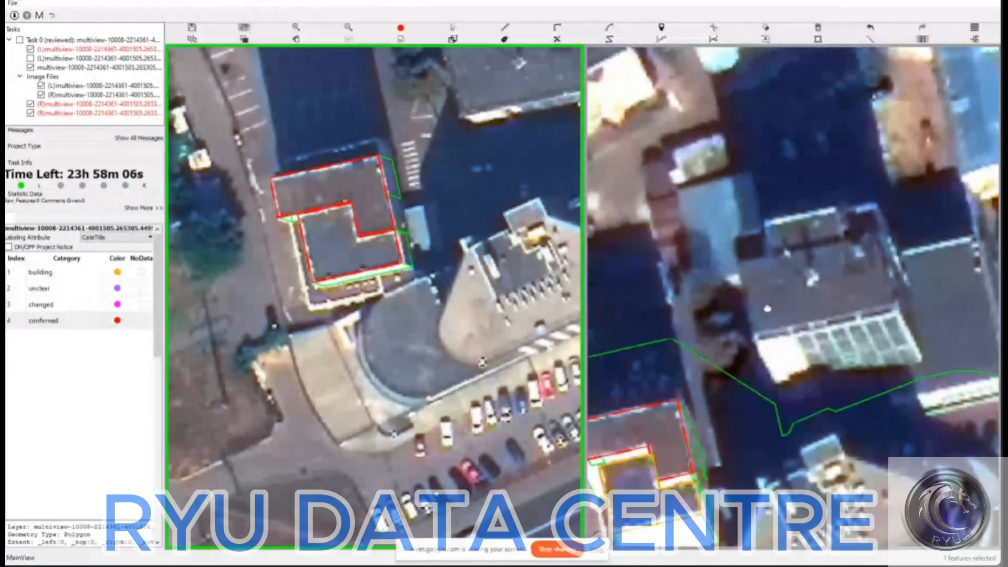
# - Shift the lower roof polygon in the (L) image to fit the roof edges and the border shared with the L-shaped polygon
pyautogui.moveTo(748, 335); pyautogui.dragTo(772, 288)
pyautogui.press('m')
pyautogui.moveTo(424, 277); pyautogui.dragTo(412, 292)
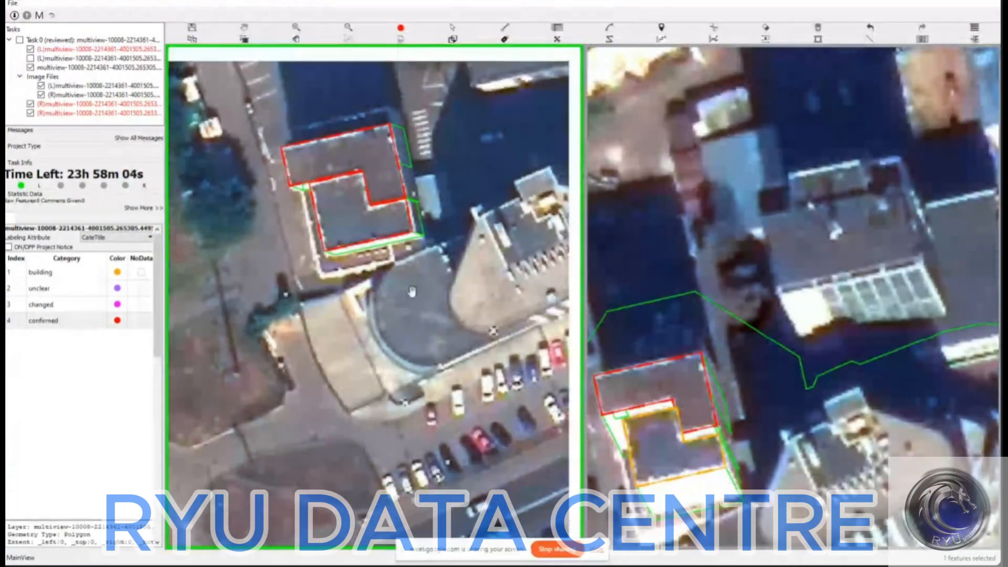
pyautogui.press('m')
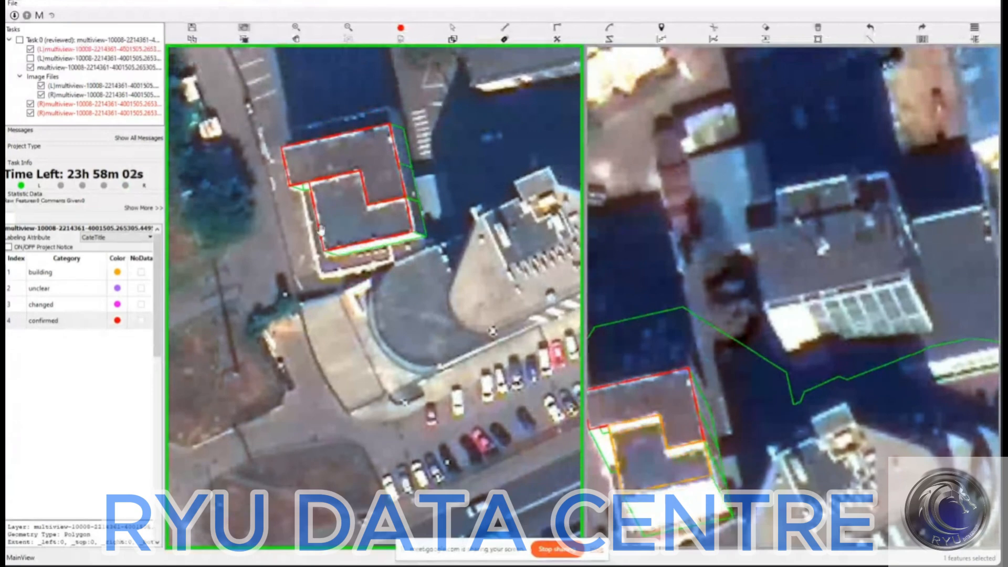
pyautogui.press('m')
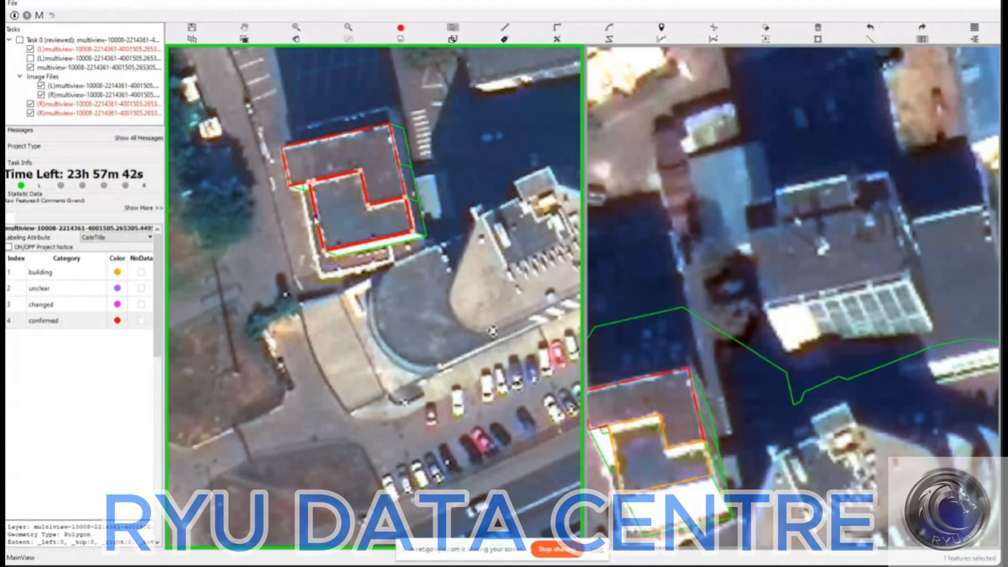
pyautogui.press('m')
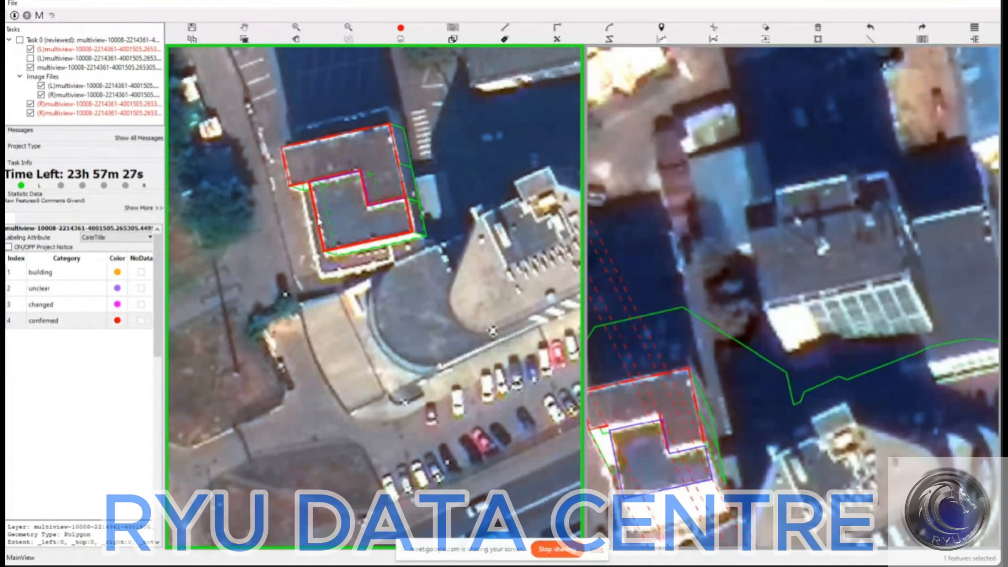
pyautogui.click(318, 219)
# - Examine how both roof polygons fit the building's edges in the (L) image and in (R) image 4 of 4
pyautogui.scroll(2, 319, 219)
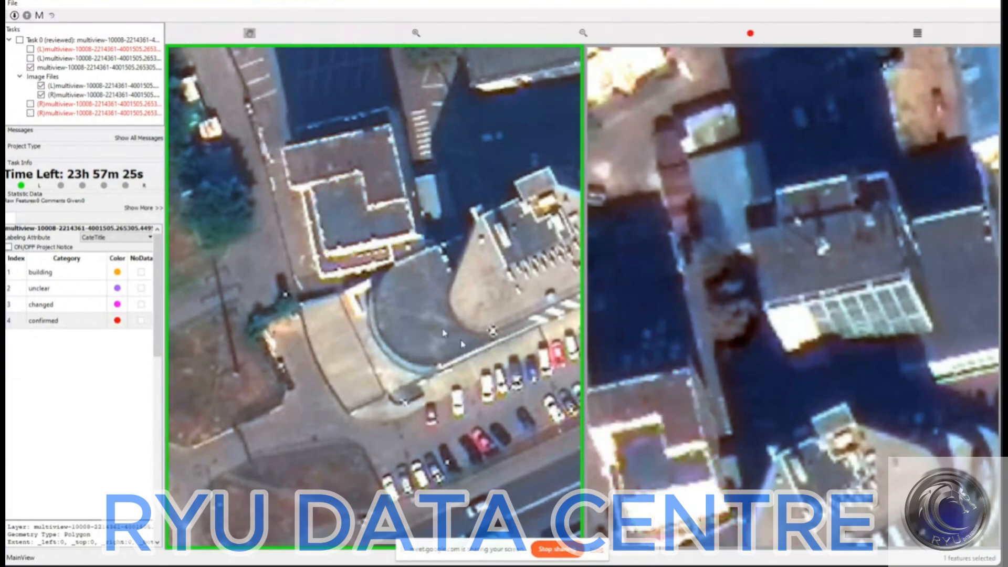
pyautogui.scroll(4, 319, 195)
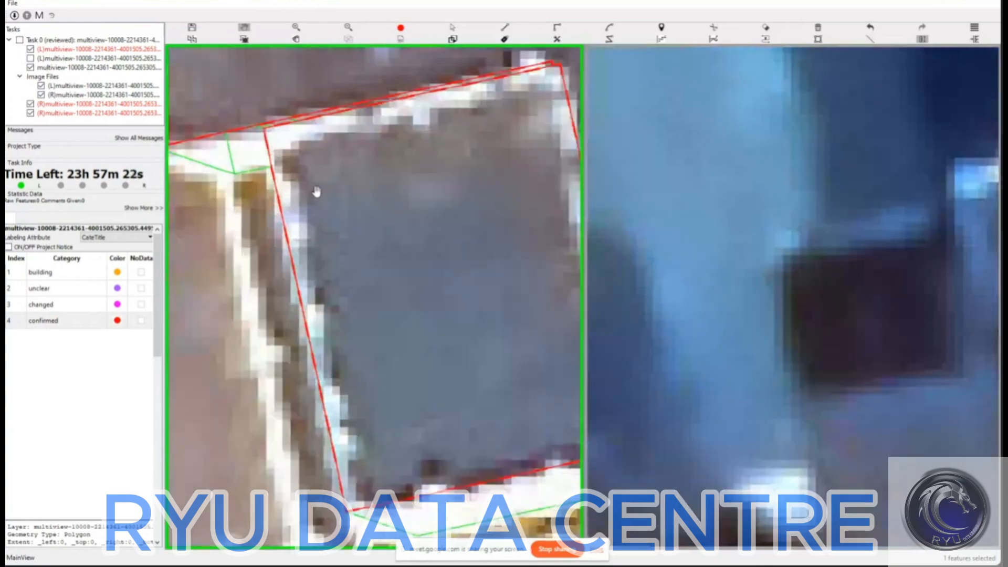
pyautogui.scroll(-6, 315, 196)
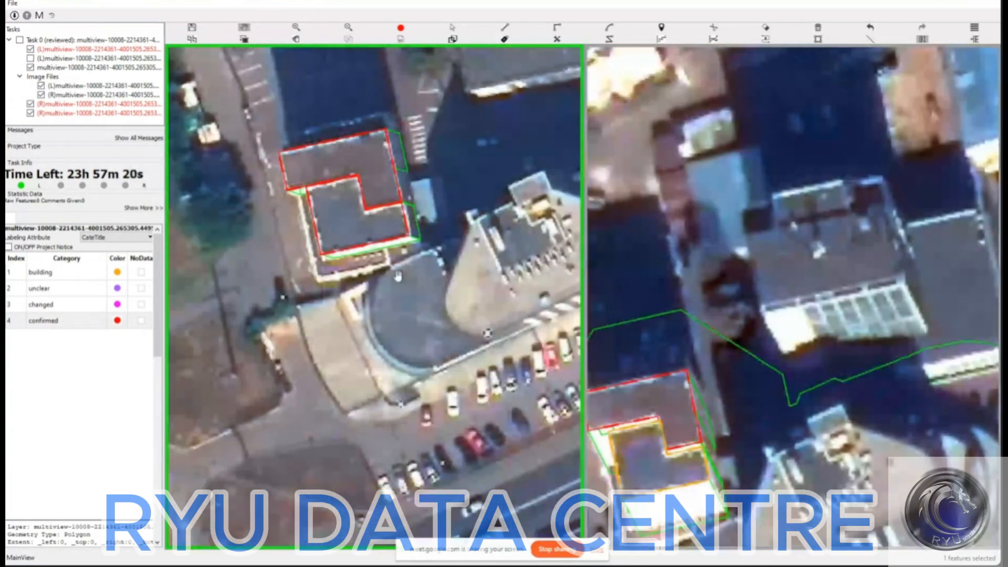
pyautogui.scroll(4, 284, 265)
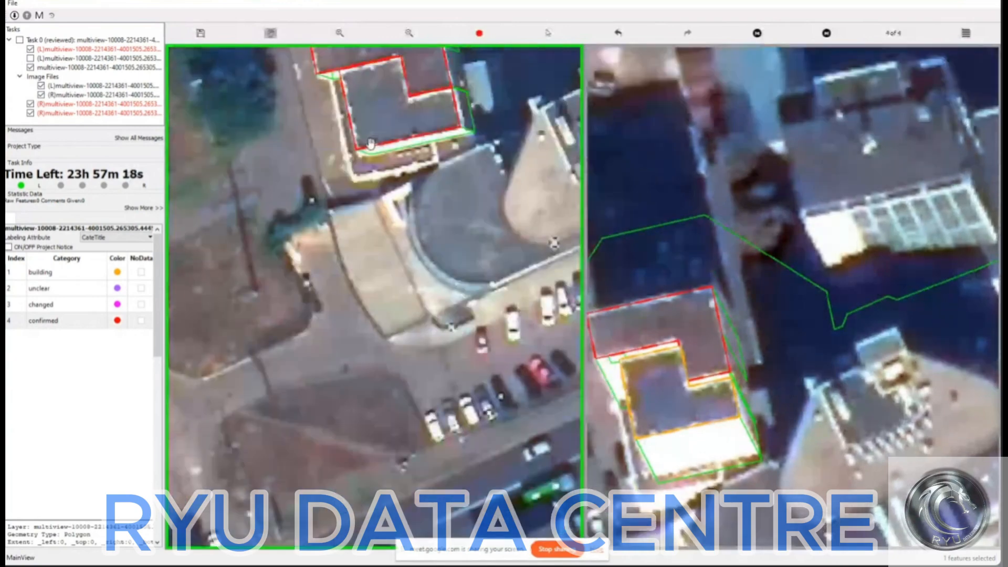
pyautogui.moveTo(371, 143); pyautogui.dragTo(338, 202)
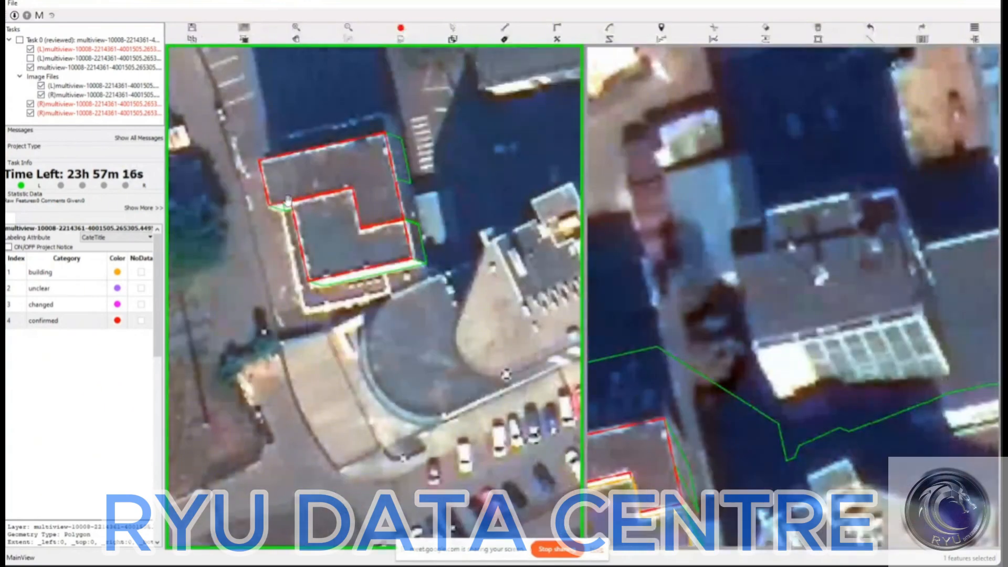
pyautogui.moveTo(723, 378); pyautogui.dragTo(780, 284)
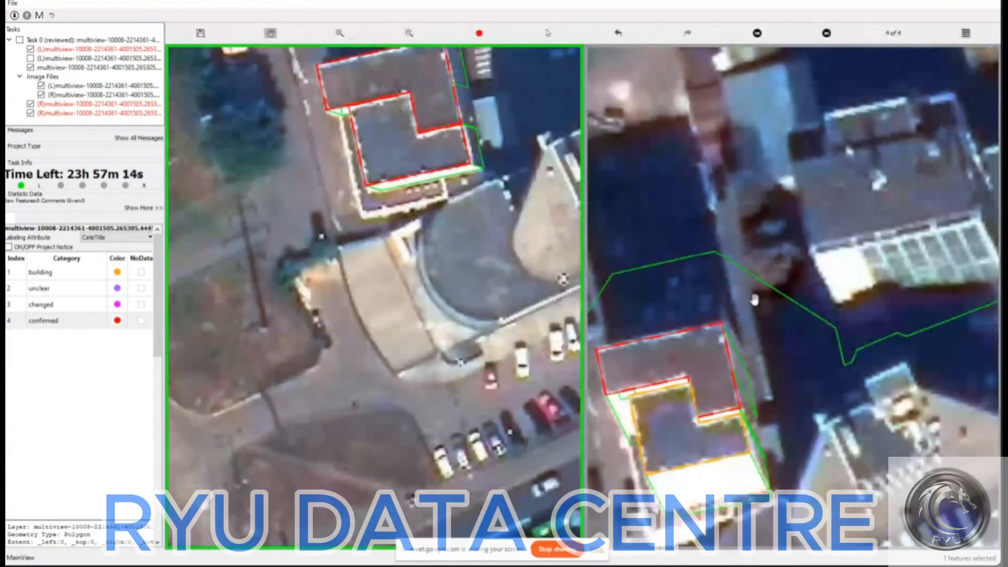
pyautogui.scroll(-2, 751, 271)
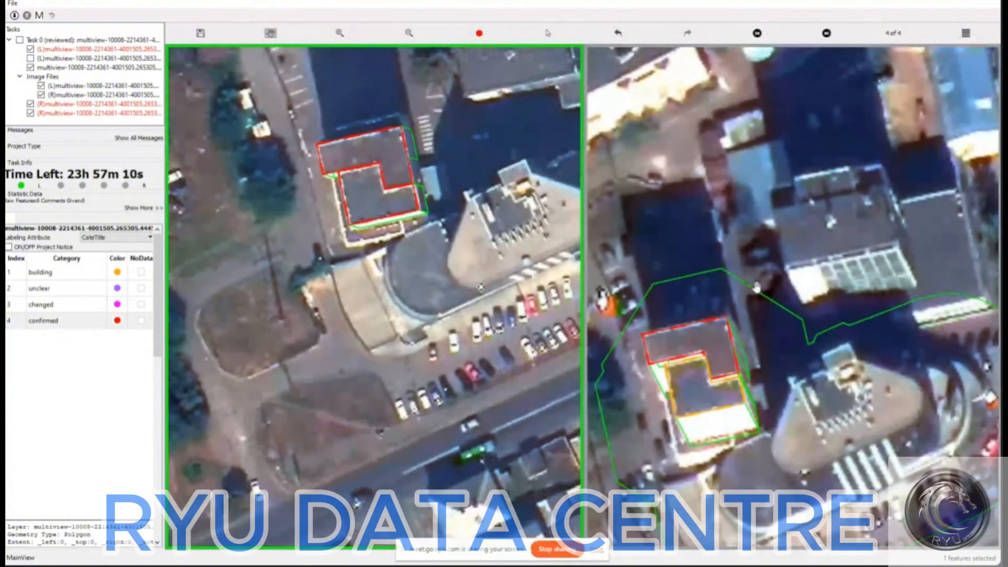
# - Switch the (R) view to image 1 of 4, select both roof polygons there and mark them as confirmed
pyautogui.press('Right')
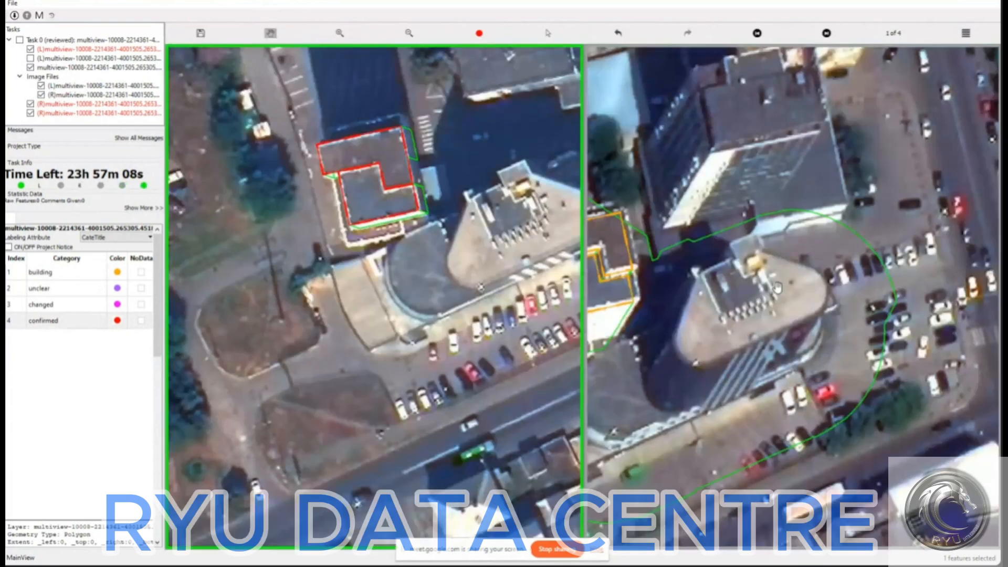
pyautogui.moveTo(778, 288); pyautogui.dragTo(829, 309)
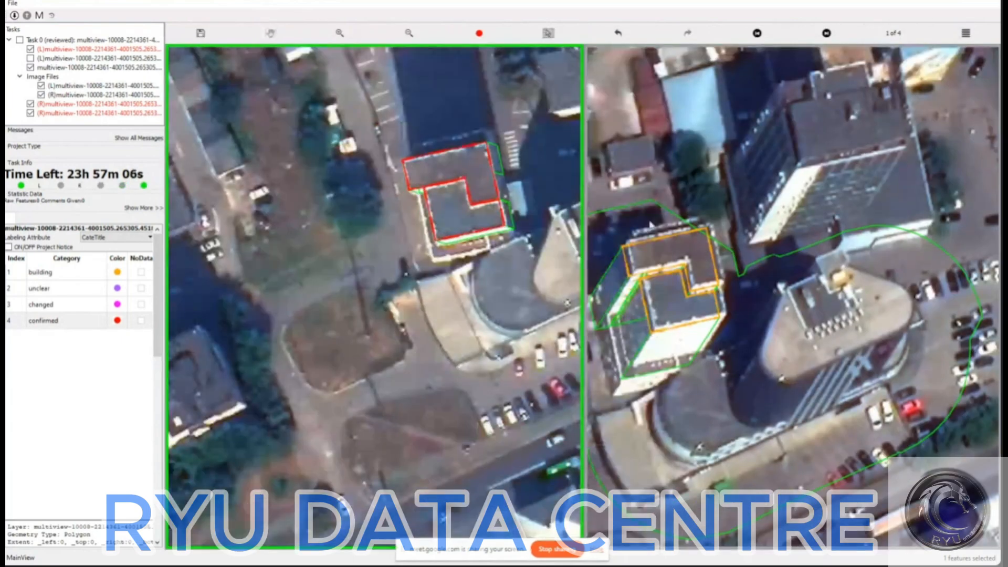
pyautogui.click(674, 308)
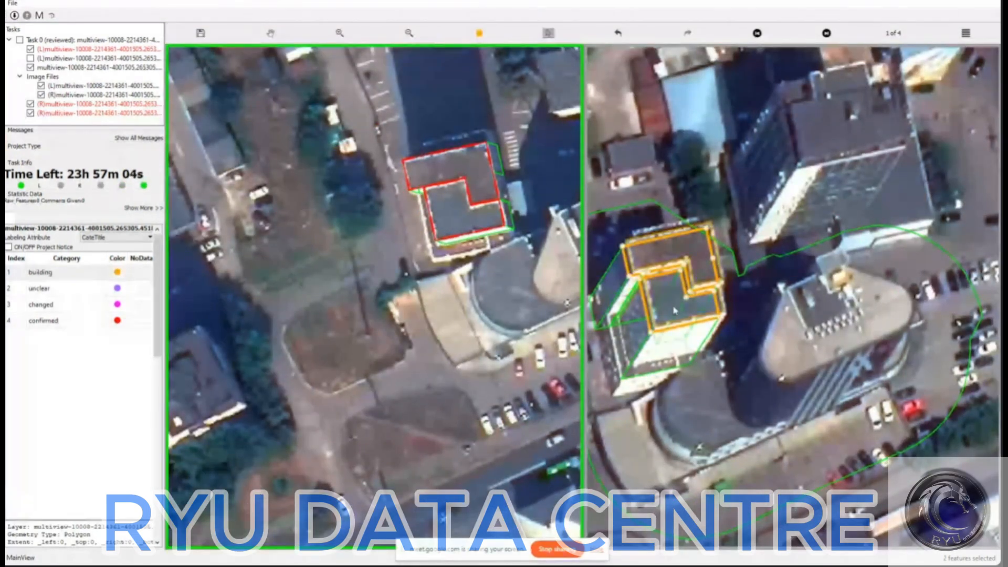
pyautogui.press('Right')
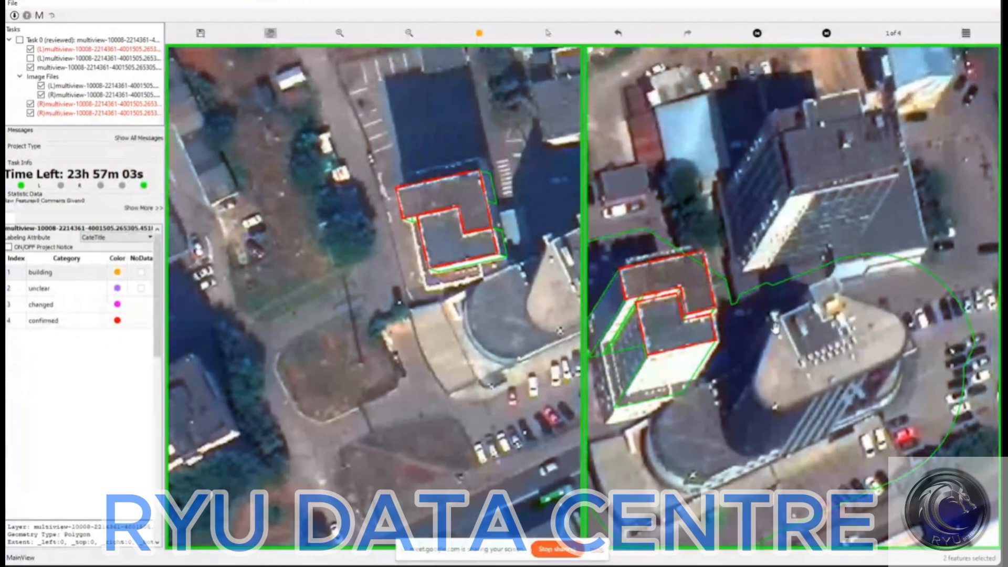
# - Check both roof polygons in (R) image 2 of 4 with annotations hidden and shown, and mark them confirmed in the remaining (R) images
pyautogui.press('Right')
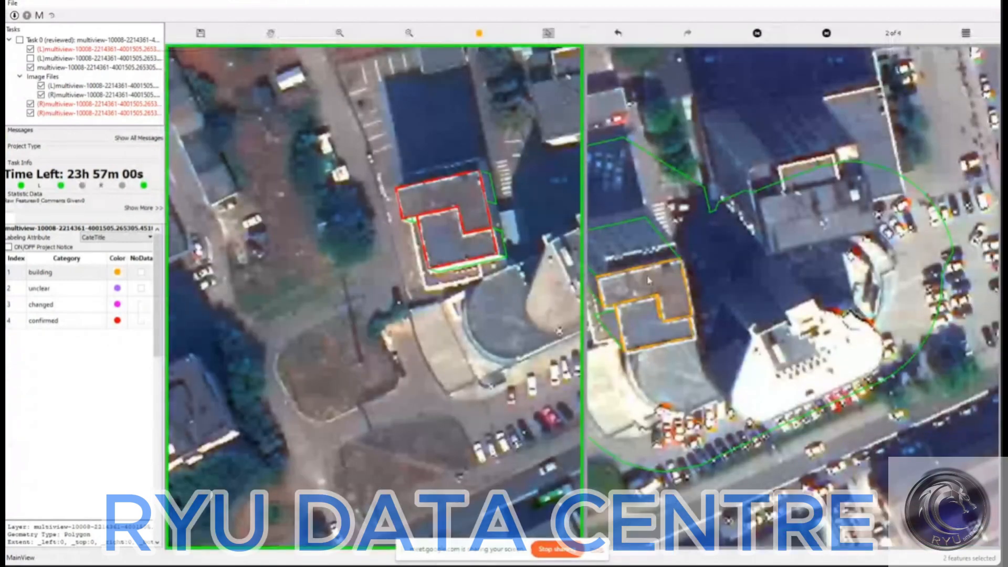
pyautogui.press('h')
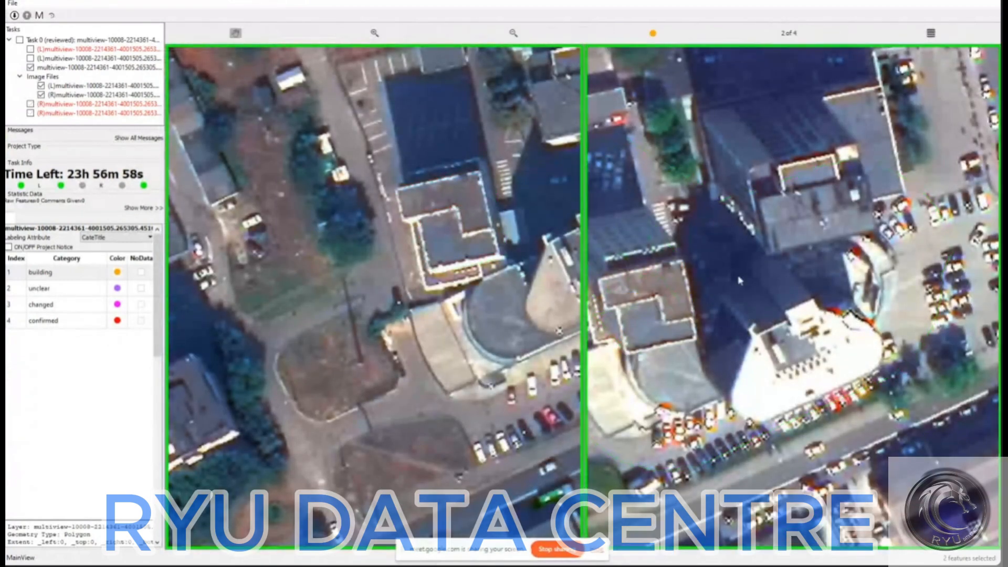
pyautogui.press('h')
pyautogui.press('d')
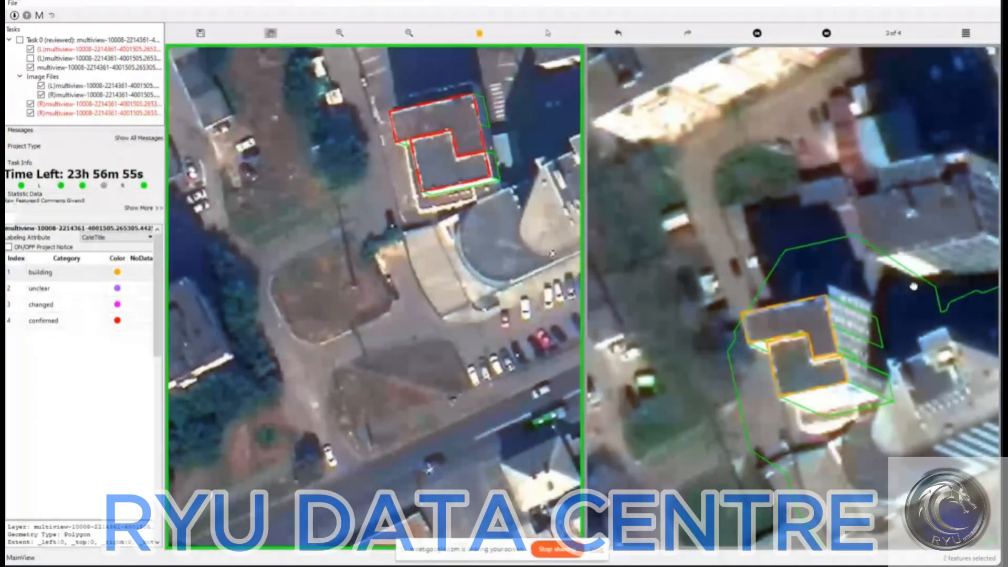
pyautogui.press('d')
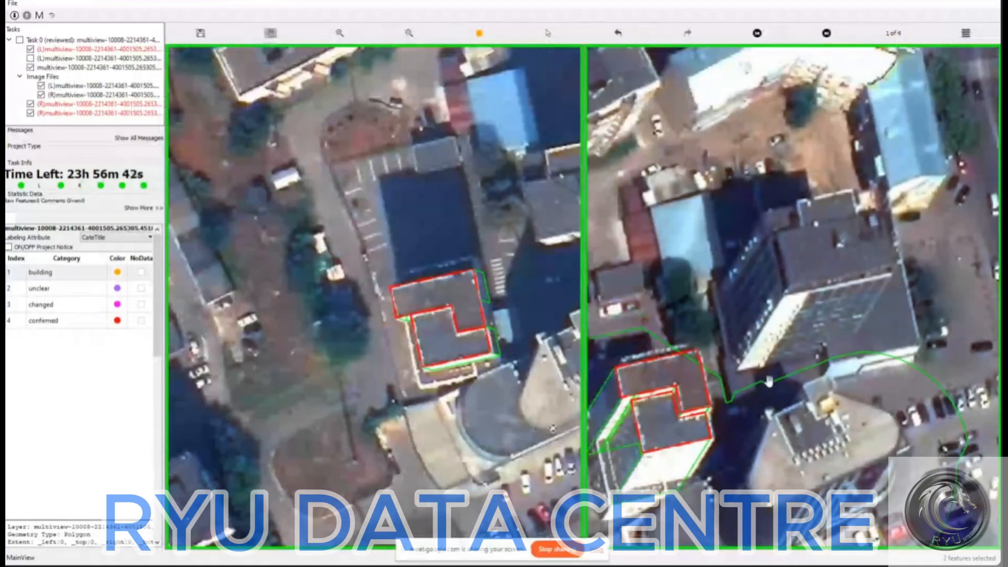
# - Outline the narrow roof strip along the L-shaped roof's upper edge in the (L) image as a rectangular building polygon
pyautogui.press('Right')
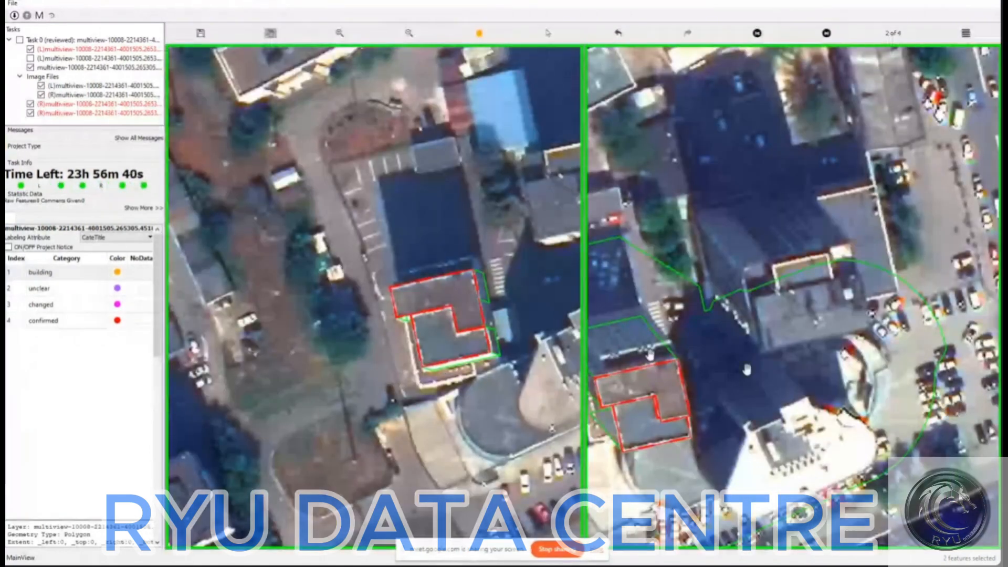
pyautogui.scroll(2, 514, 242)
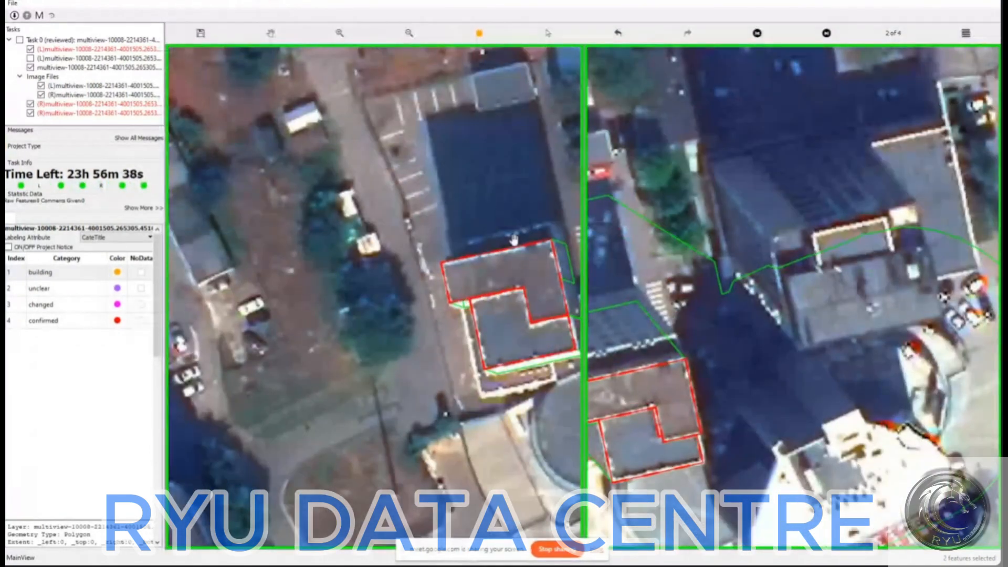
pyautogui.moveTo(559, 283); pyautogui.dragTo(518, 315)
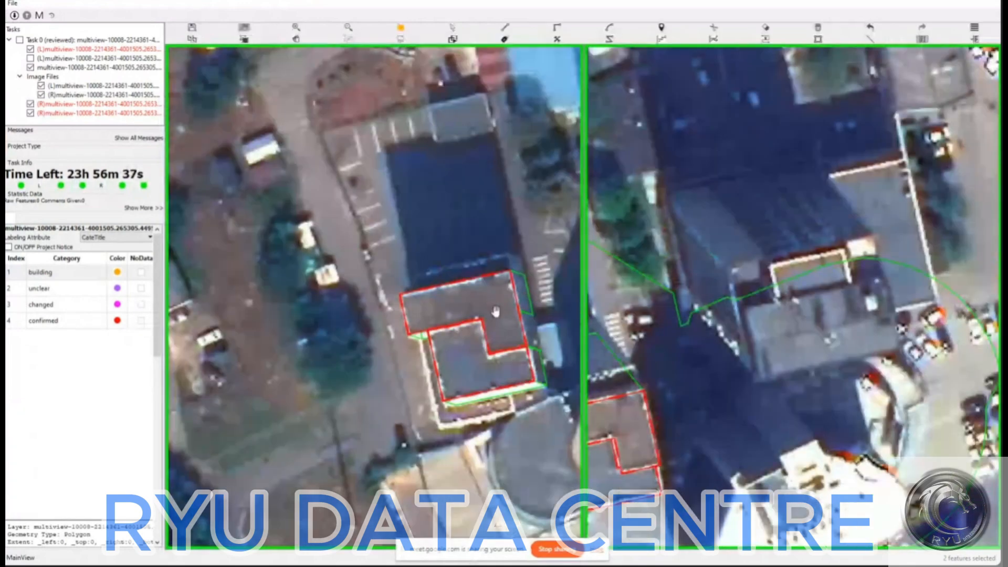
pyautogui.scroll(-2, 518, 315)
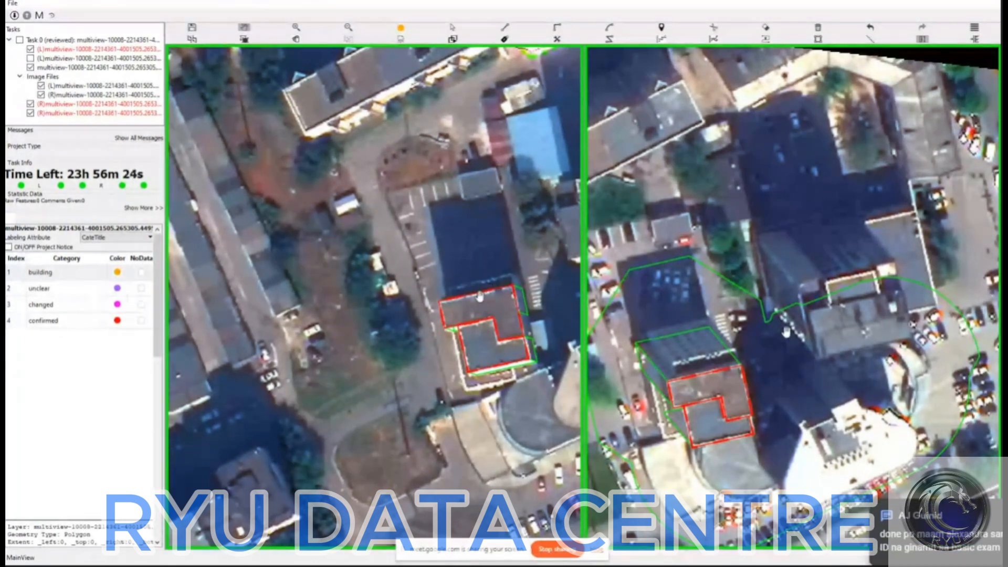
pyautogui.click(756, 337)
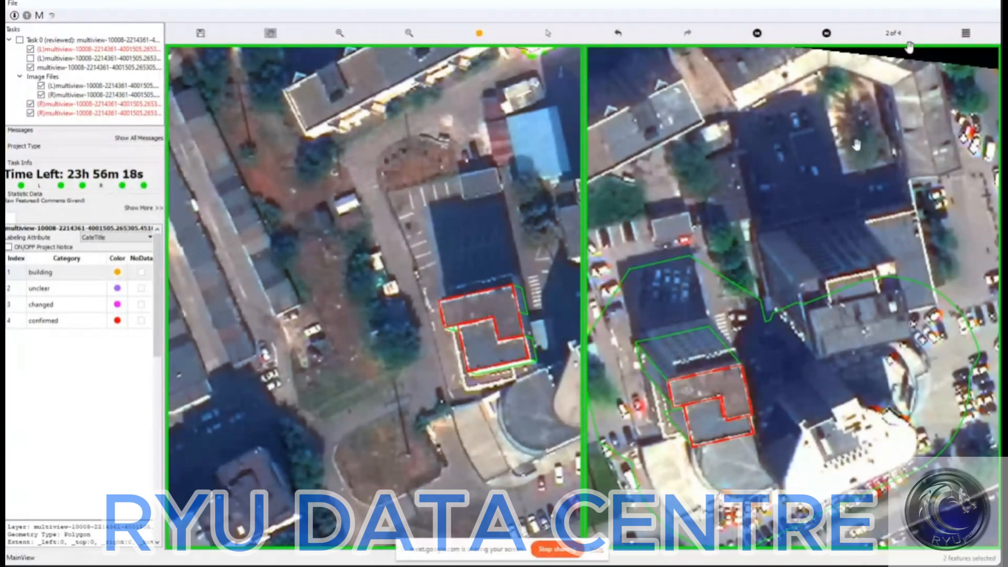
pyautogui.click(495, 290)
pyautogui.scroll(2, 495, 290)
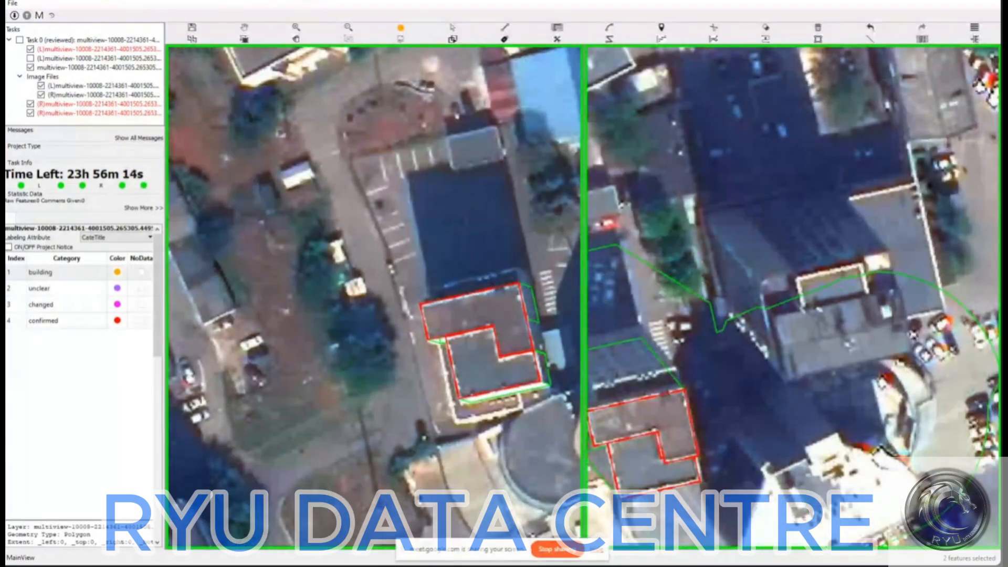
pyautogui.press('t')
pyautogui.click(519, 283)
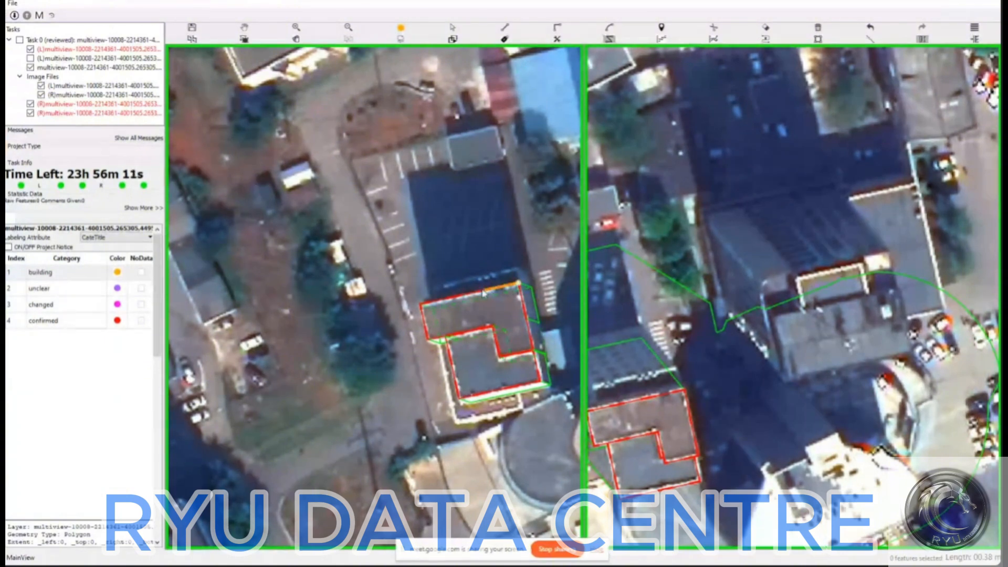
pyautogui.click(439, 301)
pyautogui.press('r')
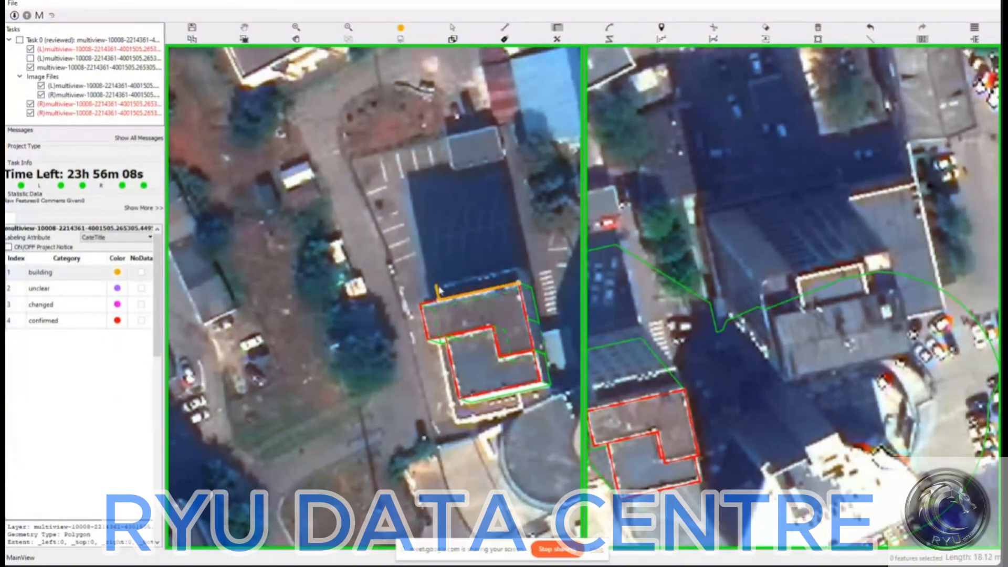
pyautogui.click(516, 270)
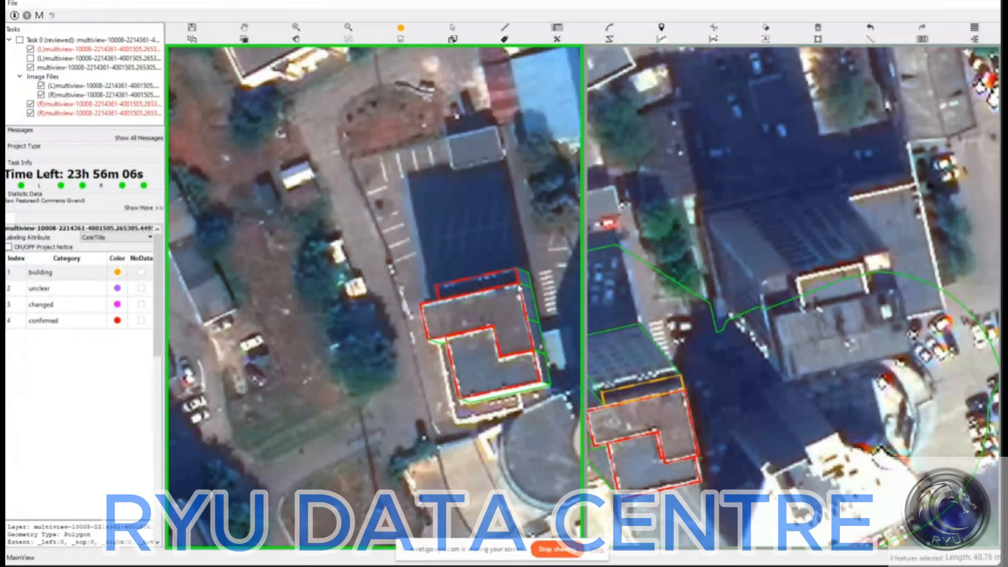
# - Adjust the narrow strip polygon's roof-to-ground offset and mark it confirmed in (R) image 2 of 4
pyautogui.press('4')
pyautogui.click(493, 283)
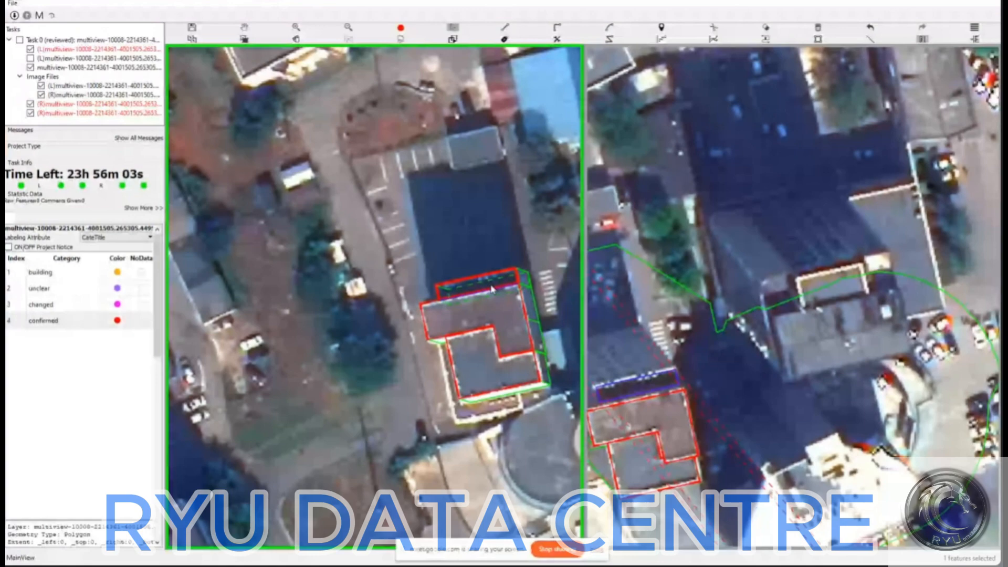
pyautogui.moveTo(765, 368); pyautogui.dragTo(816, 359)
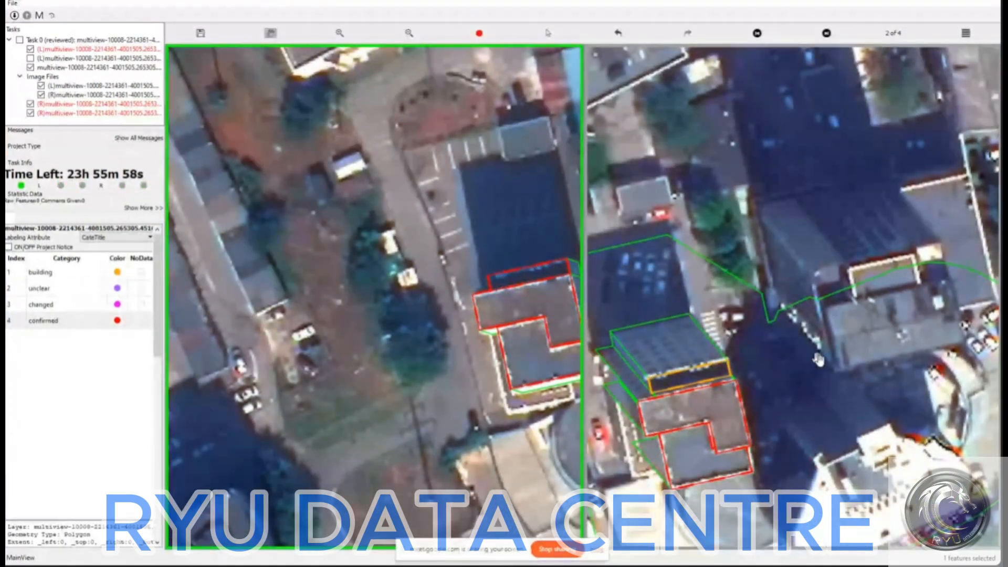
pyautogui.scroll(-2, 817, 359)
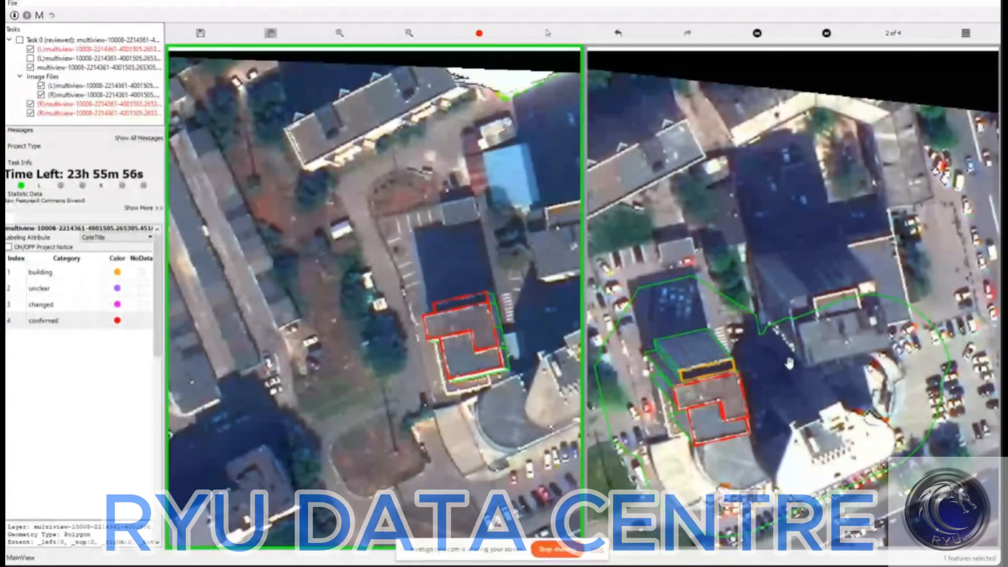
pyautogui.press('4')
# - Switch the (R) view to image 3 of 4, check the narrow strip polygon against the roof and mark it confirmed
pyautogui.press('Right')
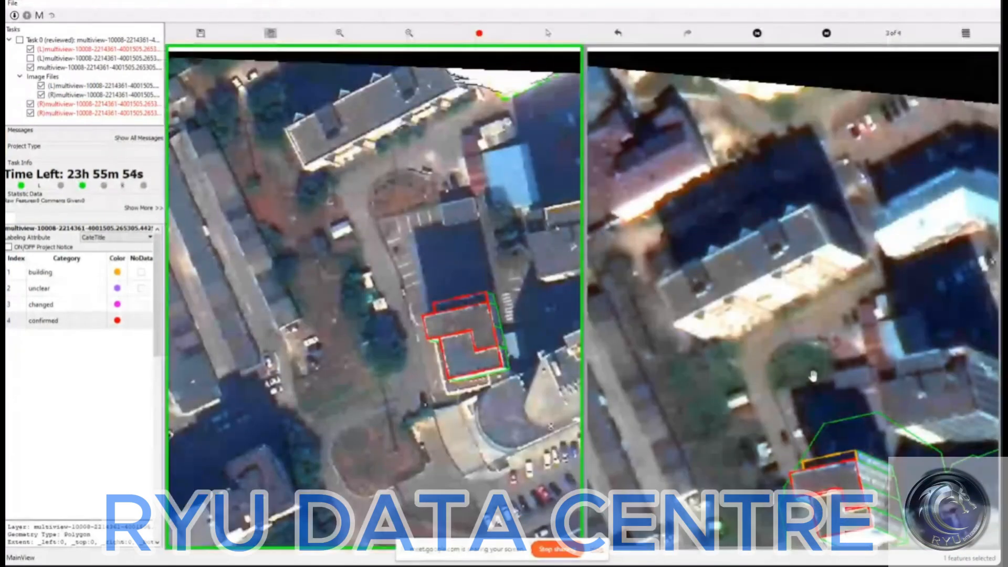
pyautogui.moveTo(878, 469); pyautogui.dragTo(830, 420)
pyautogui.scroll(2, 831, 420)
pyautogui.press('space')
pyautogui.press('space')
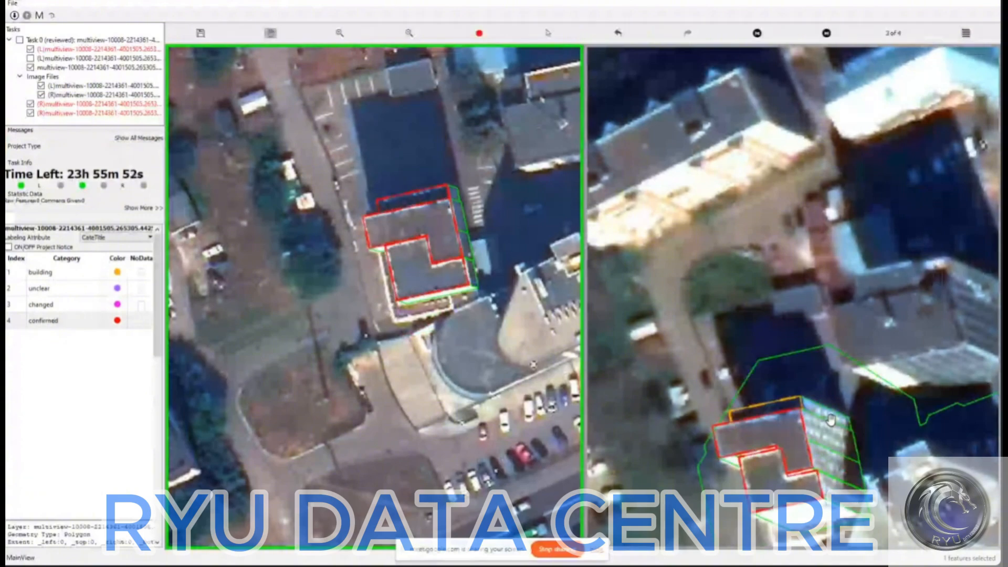
pyautogui.press('4')
# - Switch the (R) view to image 4 of 4, check the narrow strip polygon against the roof and mark it confirmed
pyautogui.press('Right')
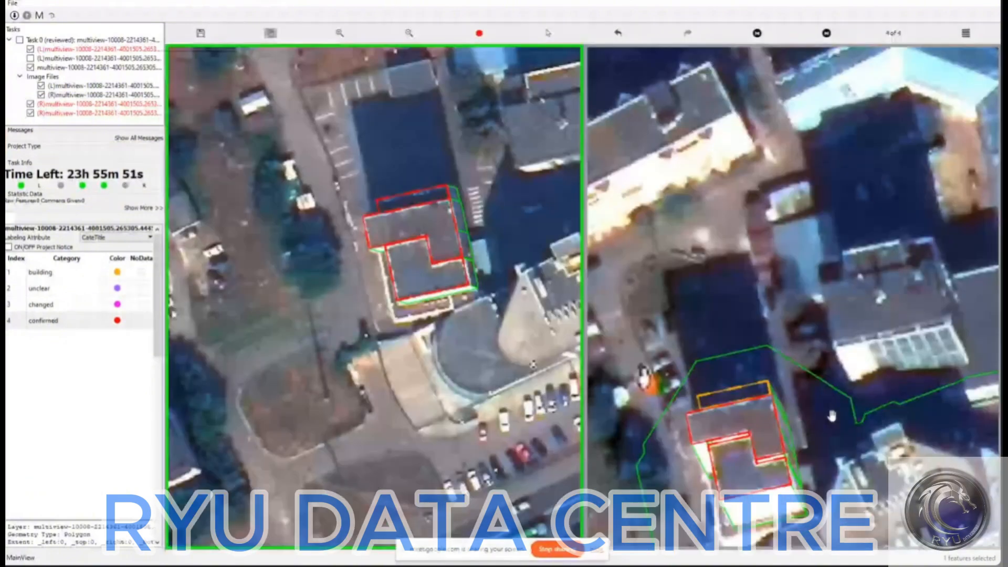
pyautogui.press('space')
pyautogui.press('space')
pyautogui.scroll(1, 829, 417)
pyautogui.press('space')
pyautogui.press('space')
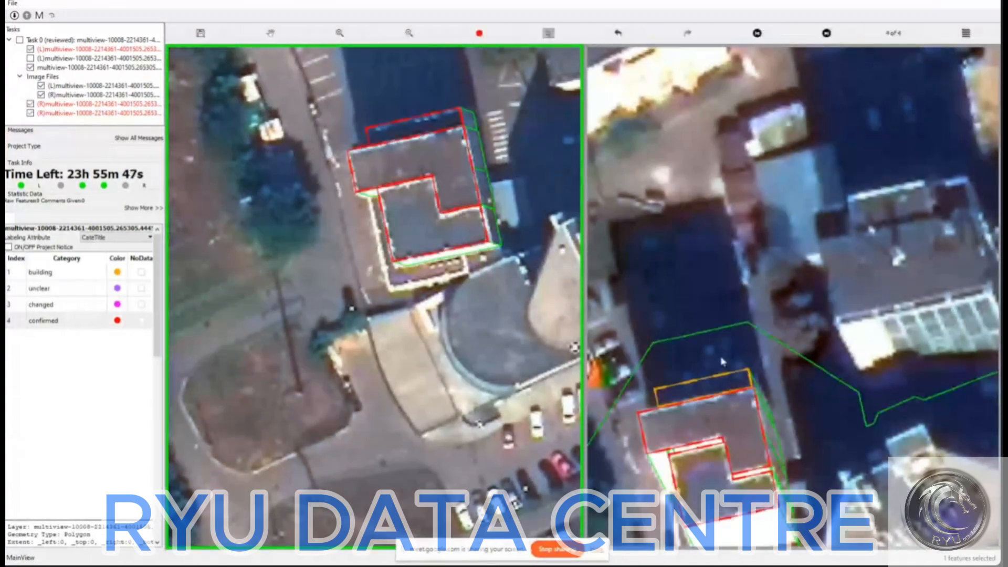
pyautogui.click(736, 389)
# - Switch the (R) view to image 1 of 4, inspect the narrow strip polygon on the roof and mark it confirmed
pyautogui.press('Right')
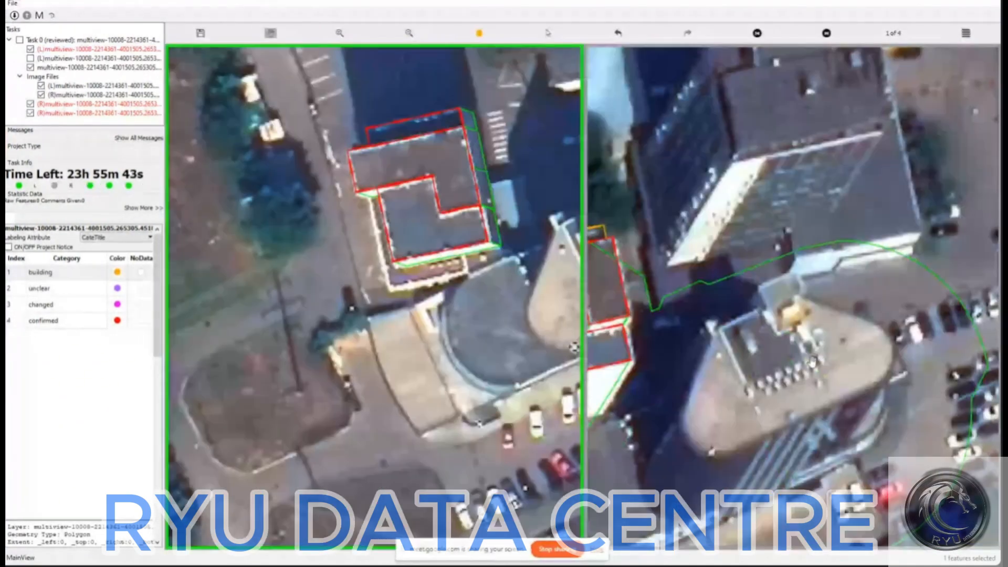
pyautogui.moveTo(627, 349); pyautogui.dragTo(966, 468)
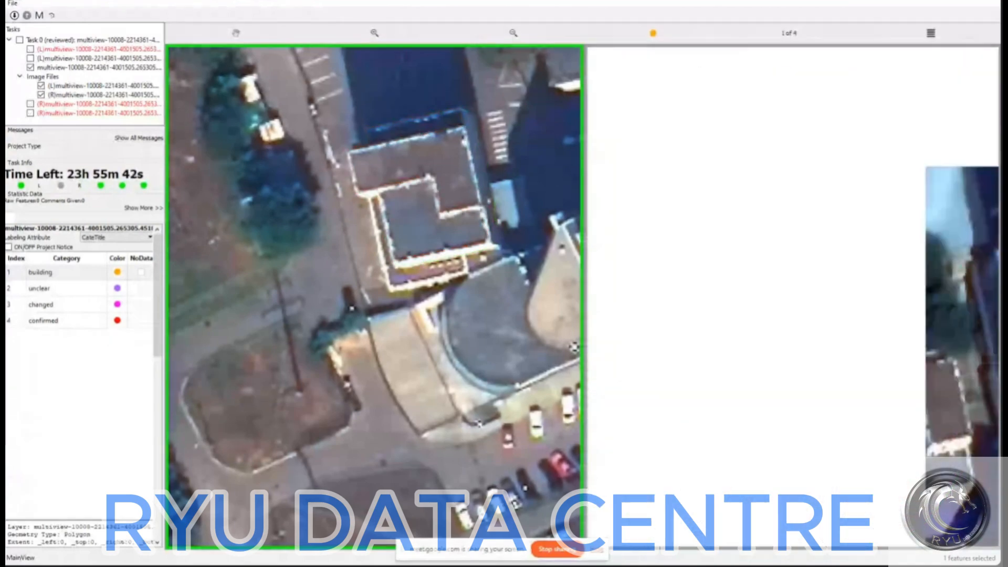
pyautogui.moveTo(964, 353); pyautogui.dragTo(850, 307)
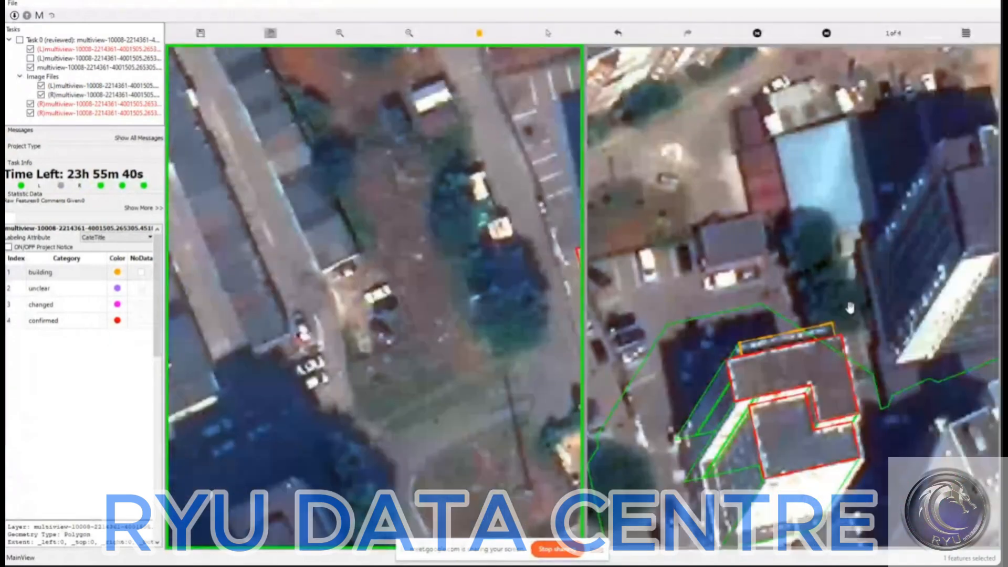
pyautogui.press('4')
# - Review the three roof polygons against the building in (R) images 2, 3 and 4 of 4
pyautogui.press('Right')
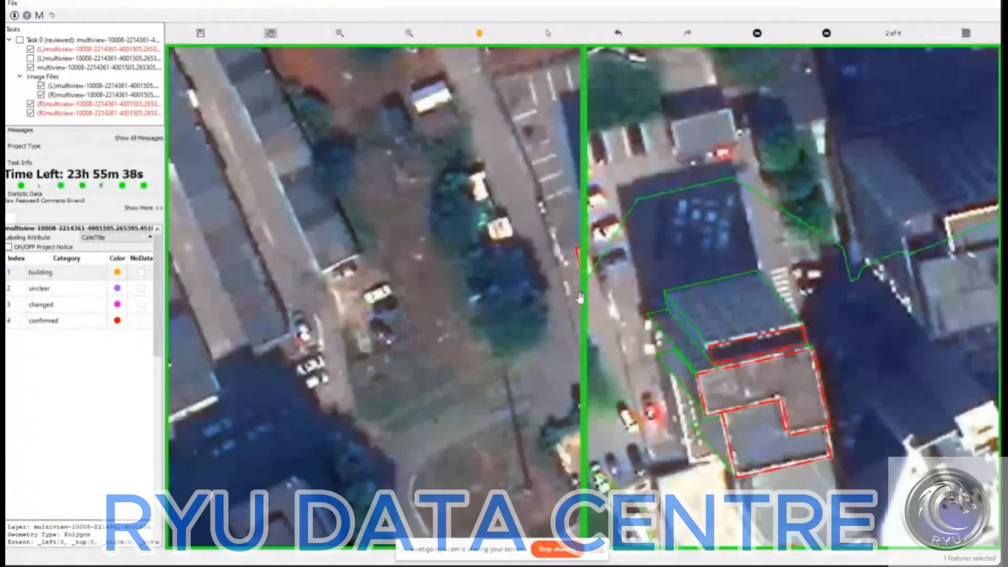
pyautogui.scroll(-2, 456, 296)
pyautogui.moveTo(511, 351); pyautogui.dragTo(425, 335)
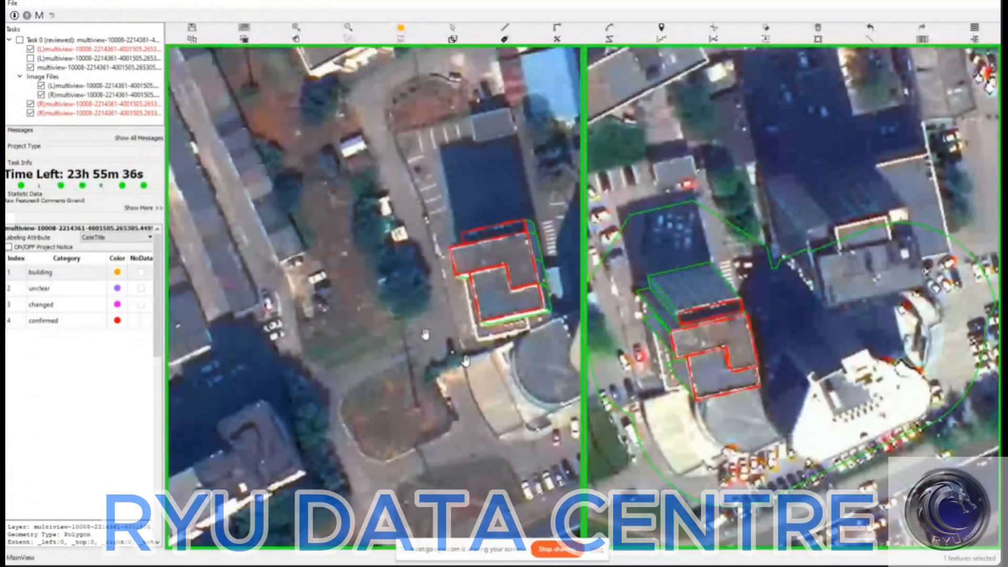
pyautogui.scroll(2, 464, 359)
pyautogui.scroll(1, 464, 359)
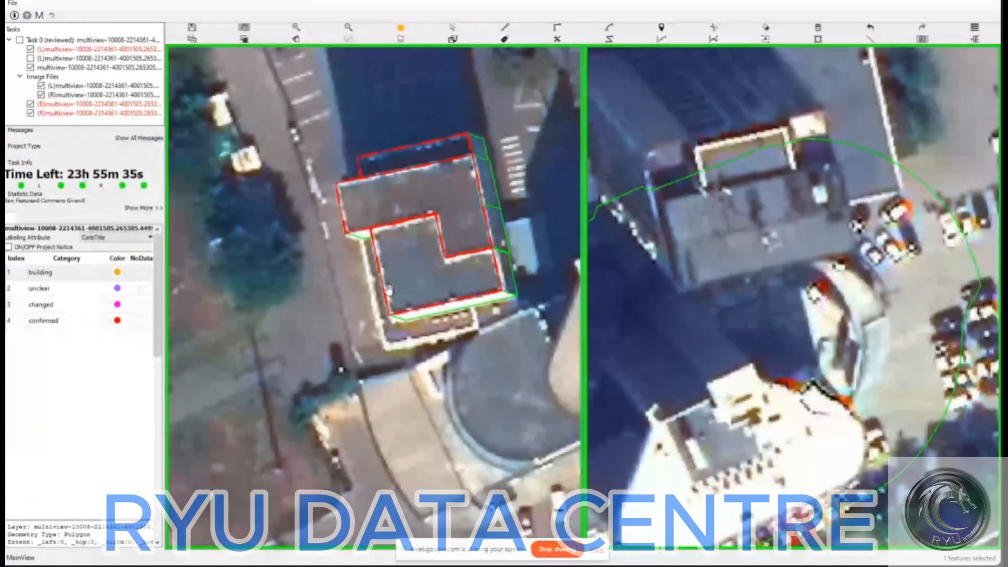
pyautogui.scroll(-3, 389, 289)
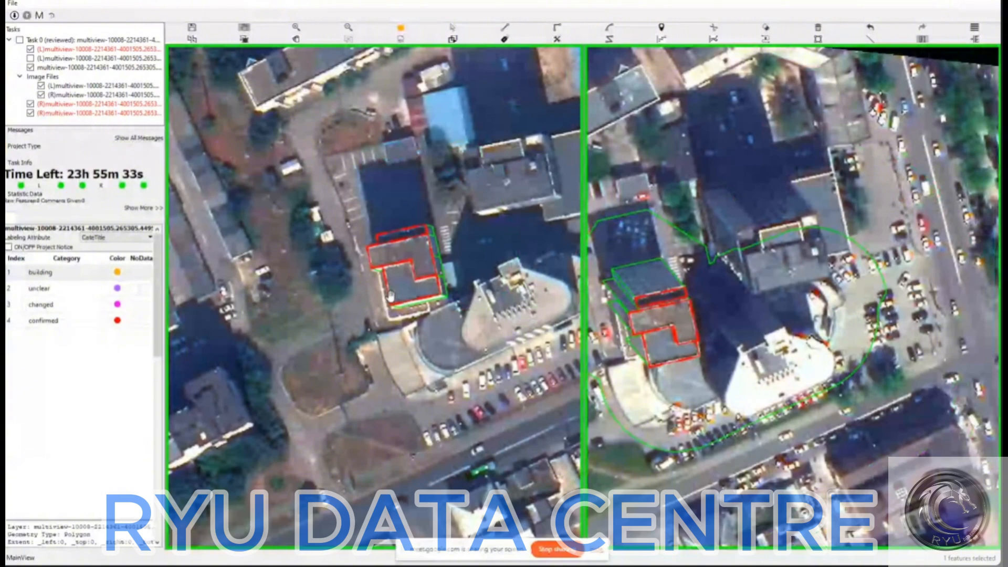
pyautogui.press('Right')
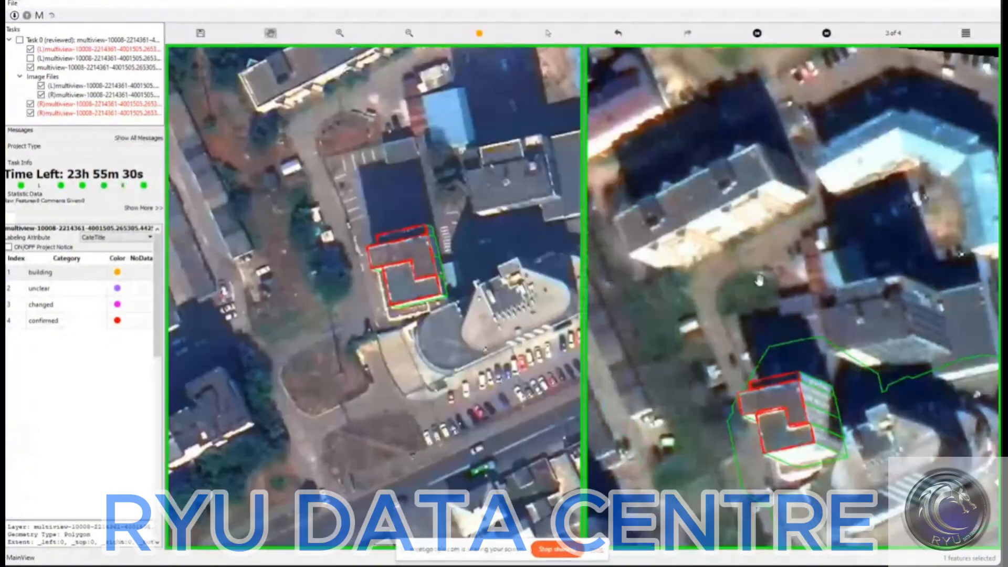
pyautogui.press('Right')
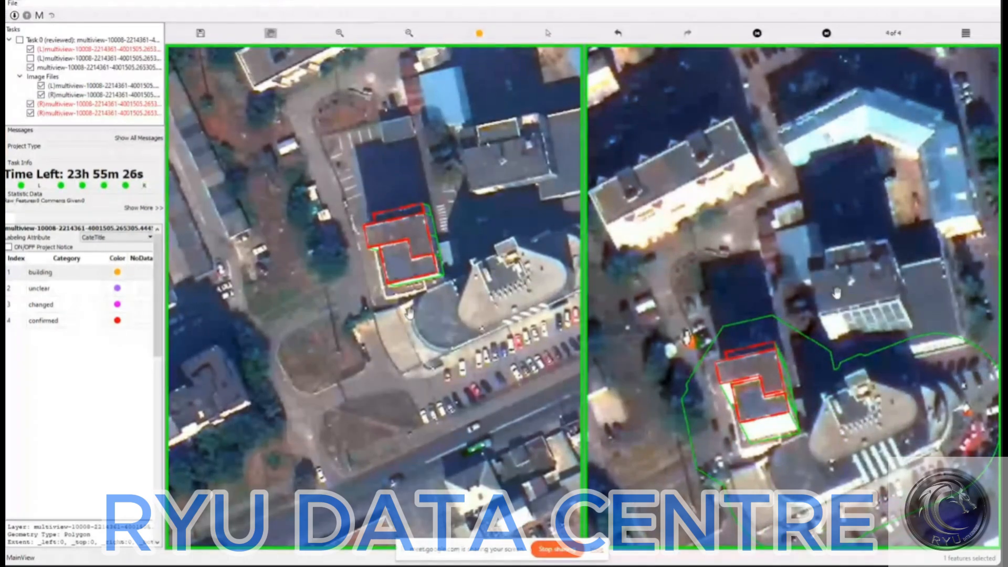
pyautogui.scroll(3, 421, 312)
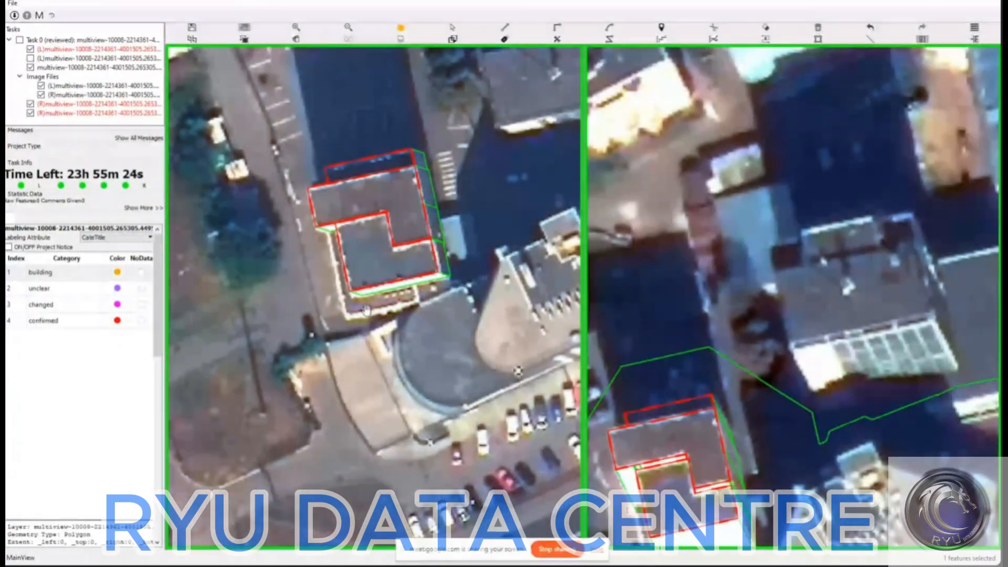
pyautogui.scroll(1, 344, 239)
pyautogui.press('r')
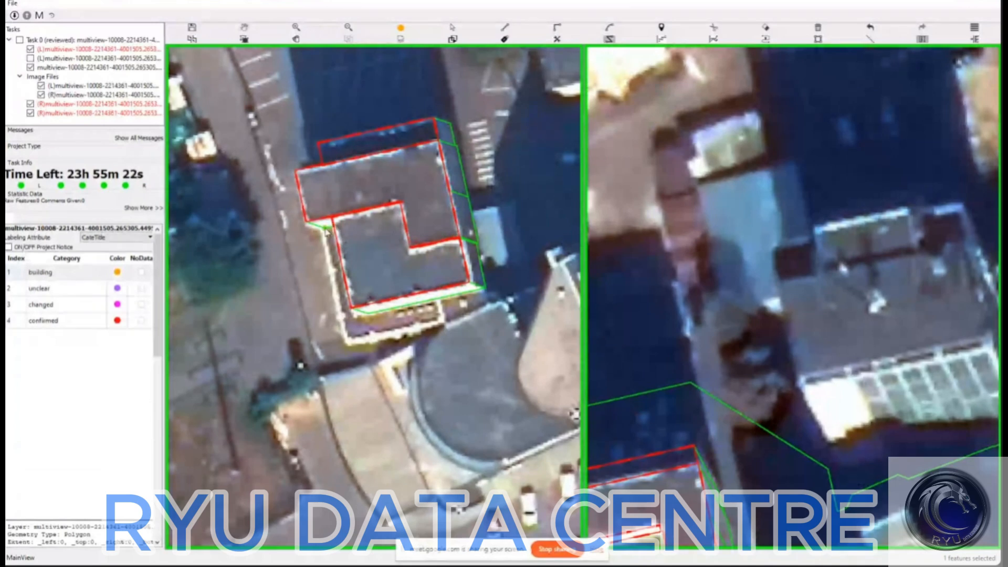
pyautogui.click(319, 227)
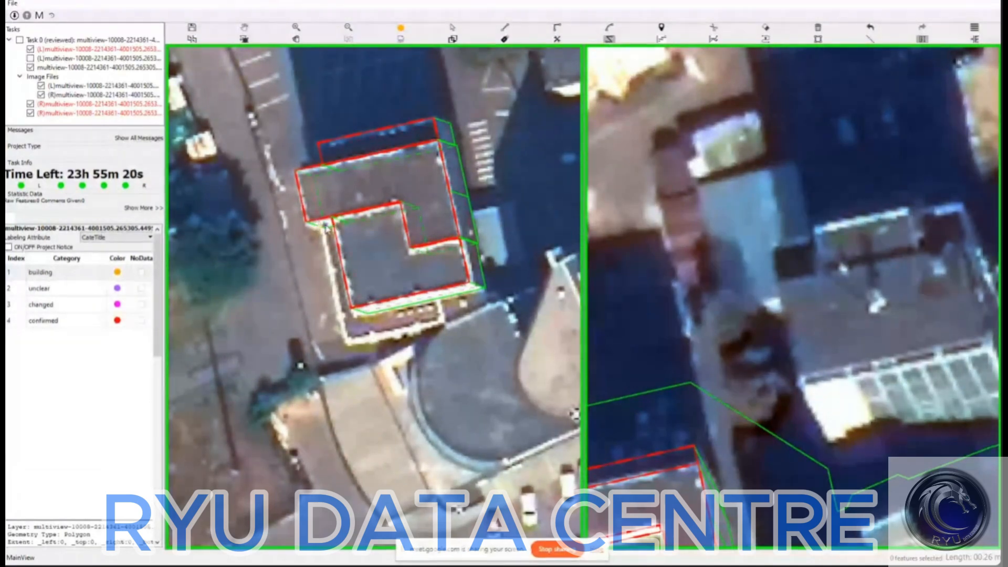
pyautogui.click(342, 223)
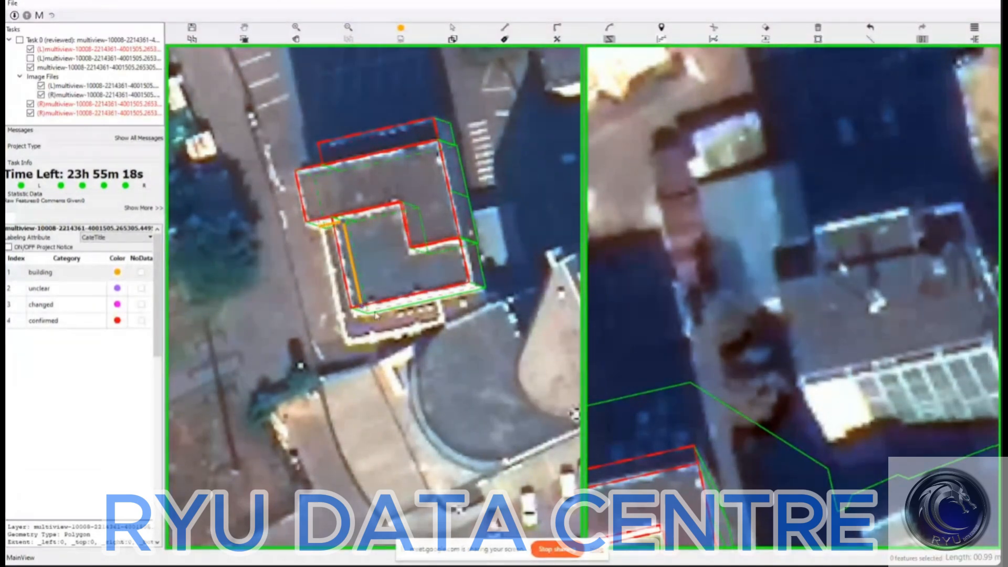
pyautogui.click(362, 309)
pyautogui.press('Escape')
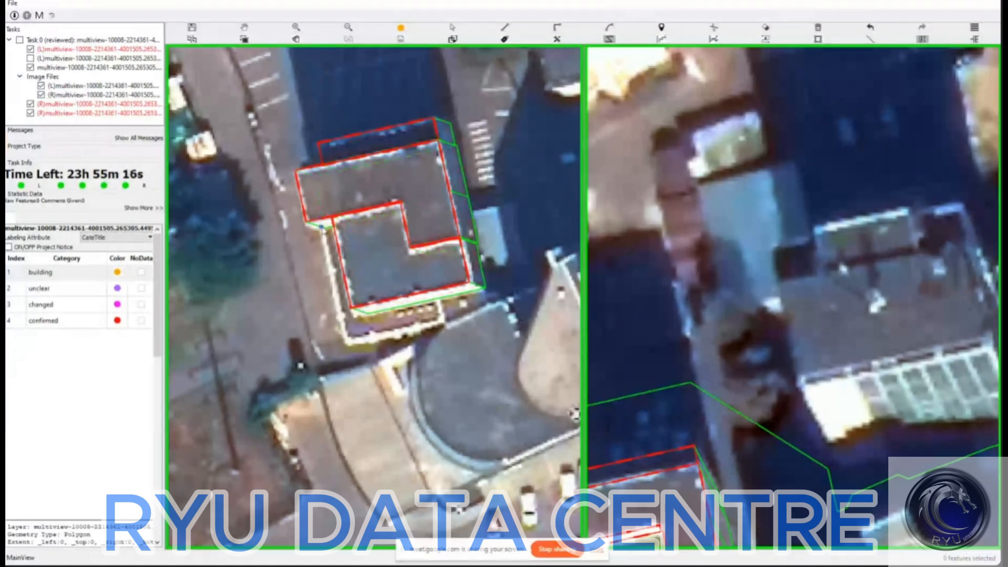
pyautogui.click(320, 228)
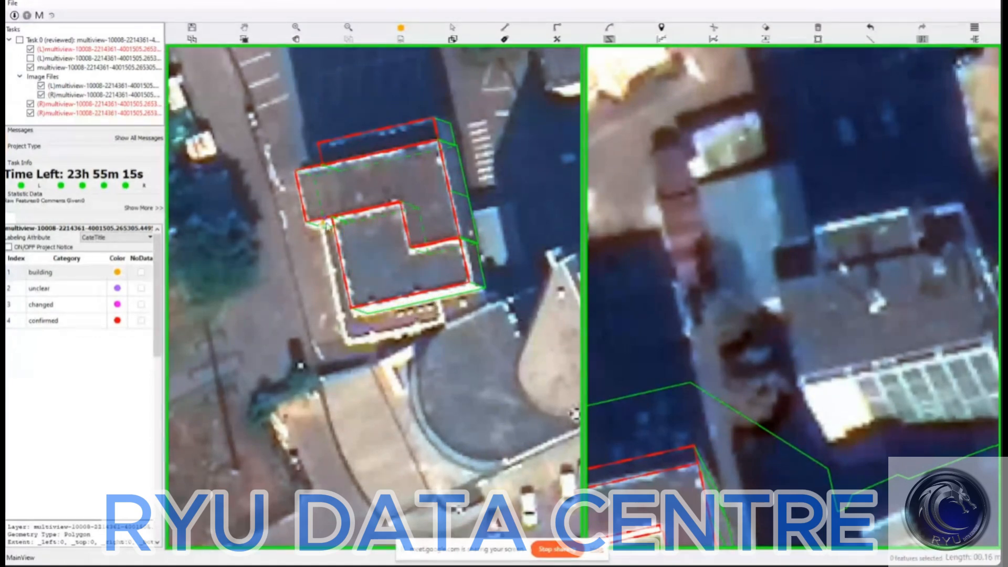
pyautogui.press('Escape')
# - Outline the L-shaped ledge around the lower roof's left and lower sides in the (L) image as a building polygon
pyautogui.click(321, 227)
pyautogui.click(345, 222)
pyautogui.click(364, 312)
pyautogui.click(435, 297)
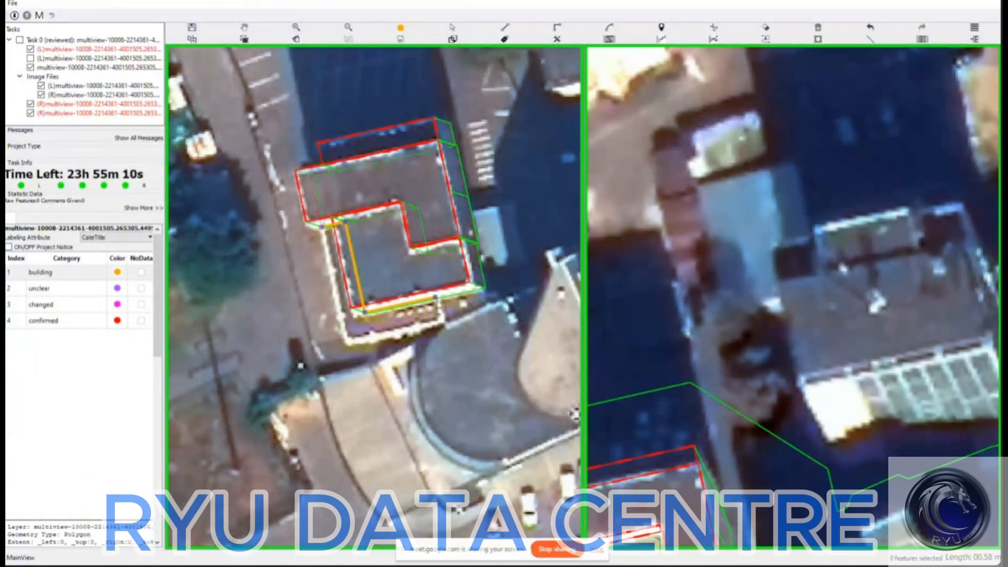
pyautogui.click(441, 322)
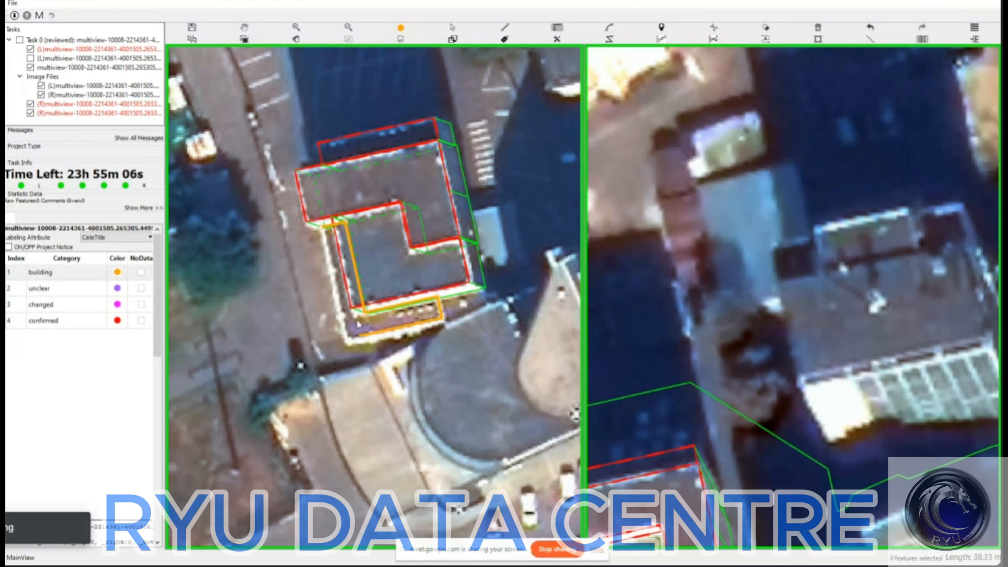
pyautogui.click(345, 337)
pyautogui.click(322, 226)
pyautogui.rightClick(355, 328)
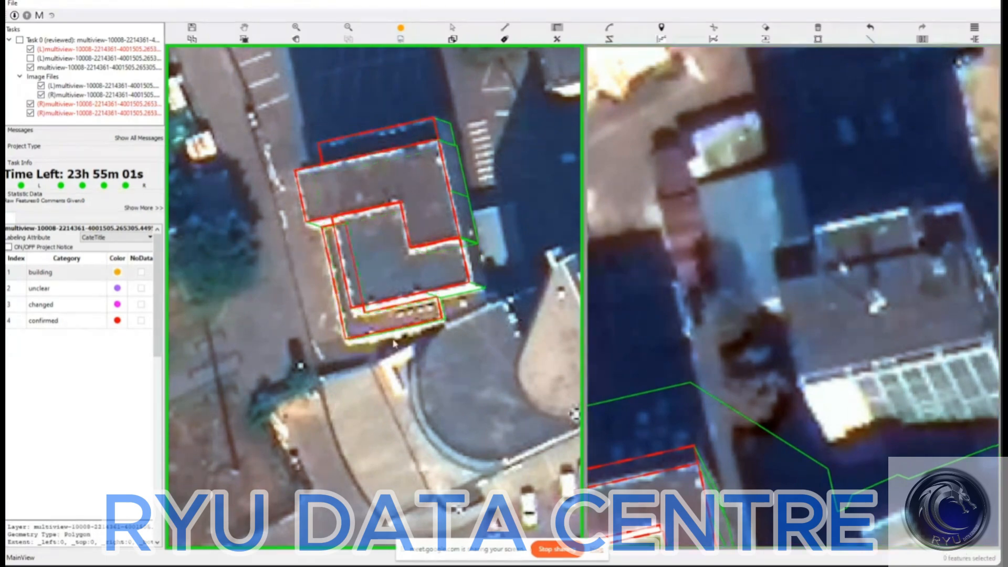
# - Select the L-shaped ledge polygon, adjust its offset and mark it confirmed in (R) image 4 of 4
pyautogui.scroll(-2, 392, 337)
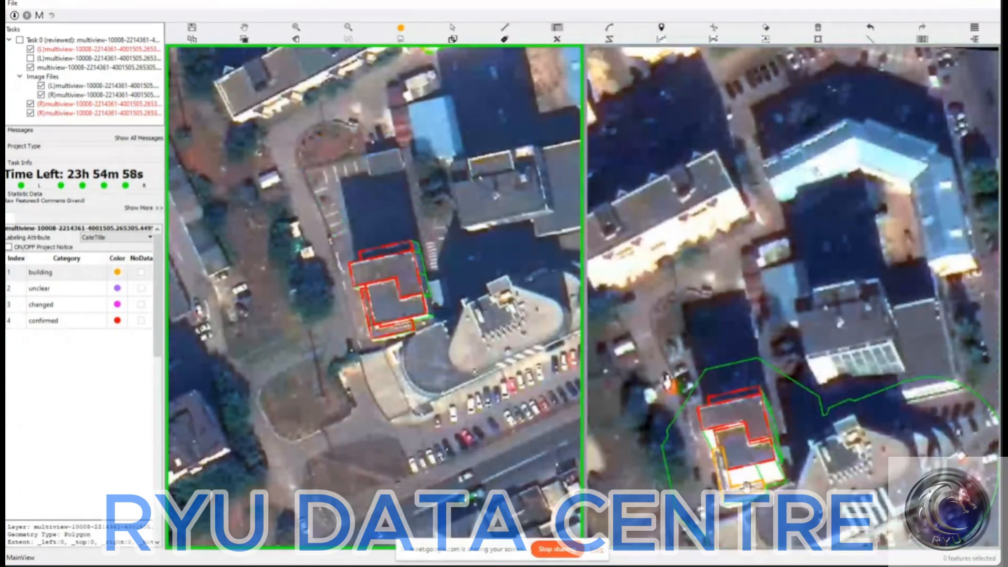
pyautogui.press('s')
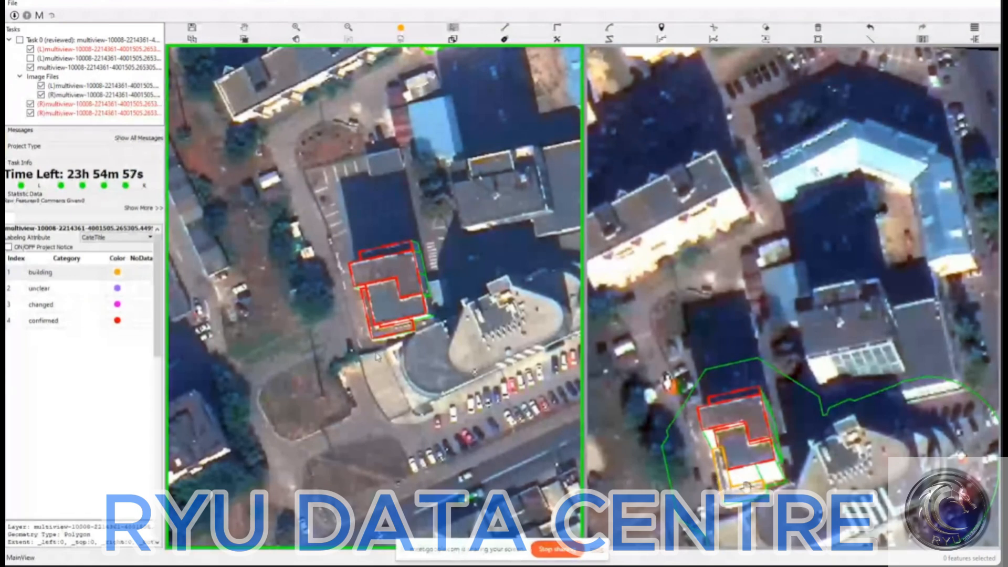
pyautogui.click(387, 339)
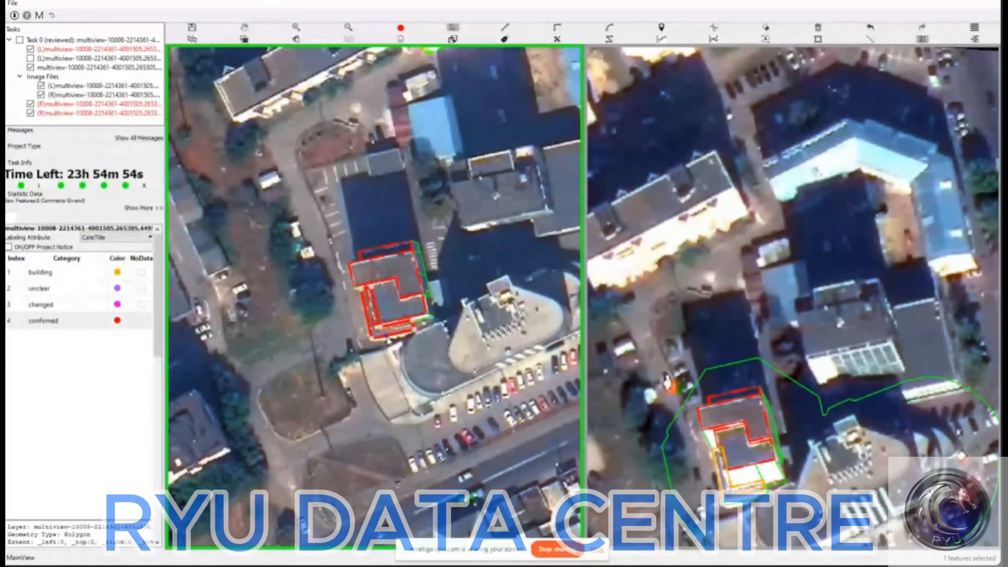
pyautogui.click(389, 340)
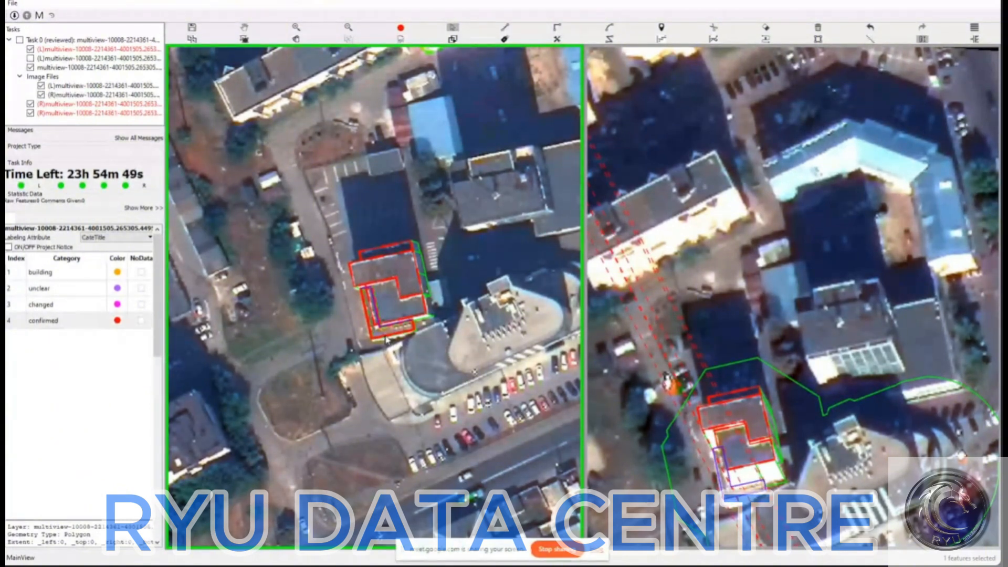
pyautogui.hotkey('ctrl', 's')
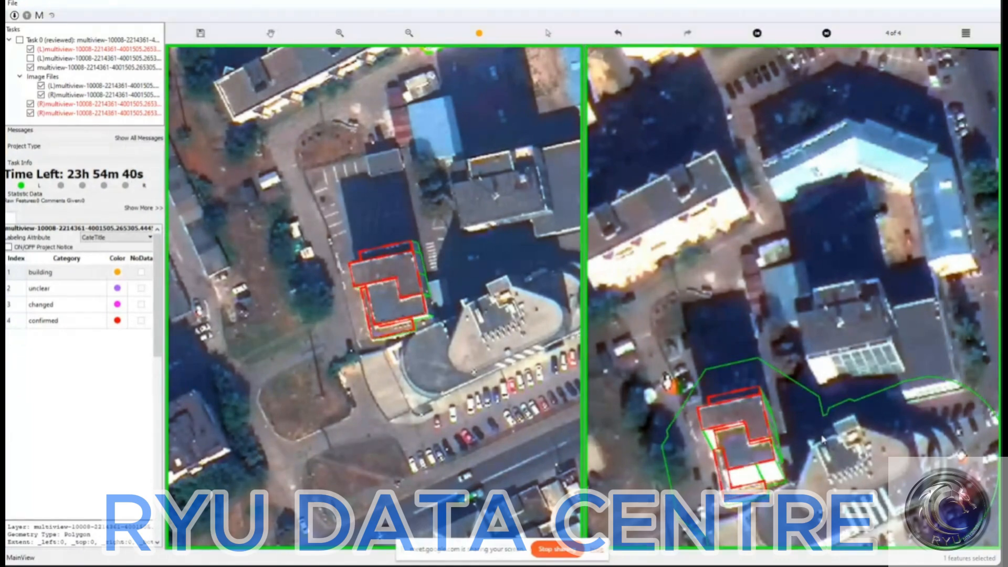
# - Check the L-shaped ledge polygon in (R) images 1, 2 and 3 of 4 and mark it confirmed in each
pyautogui.press('Right')
pyautogui.moveTo(825, 450); pyautogui.dragTo(854, 450)
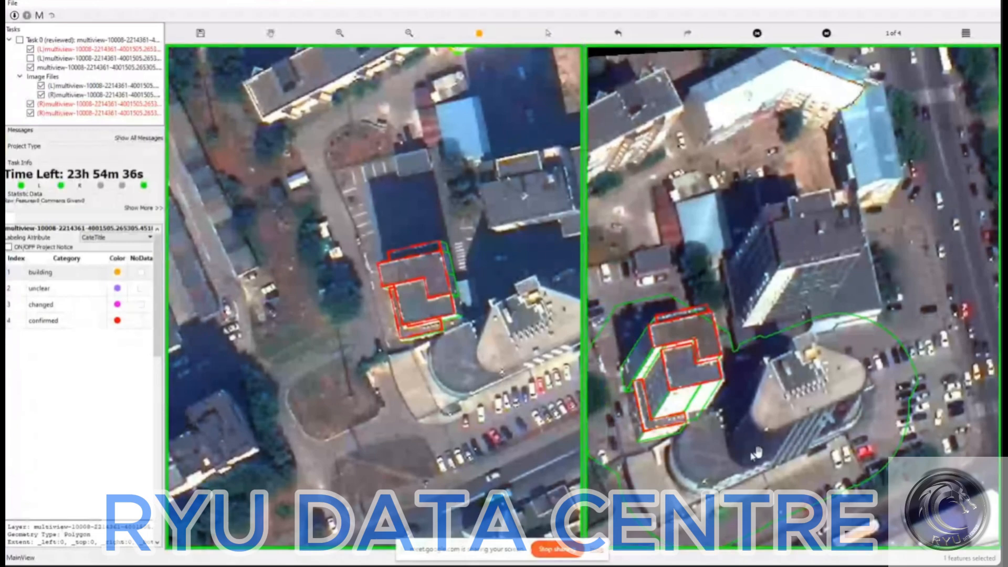
pyautogui.press('Right')
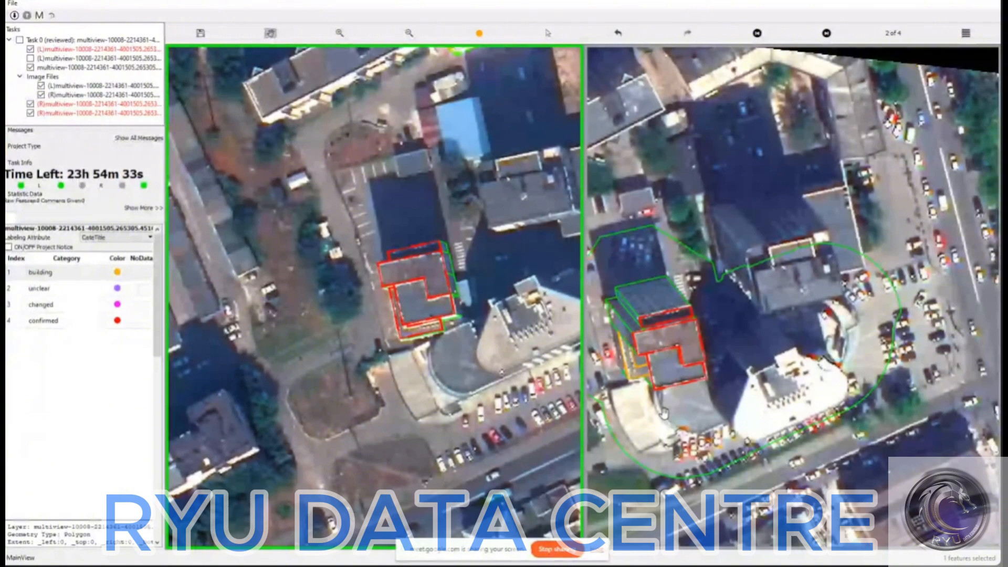
pyautogui.click(664, 413)
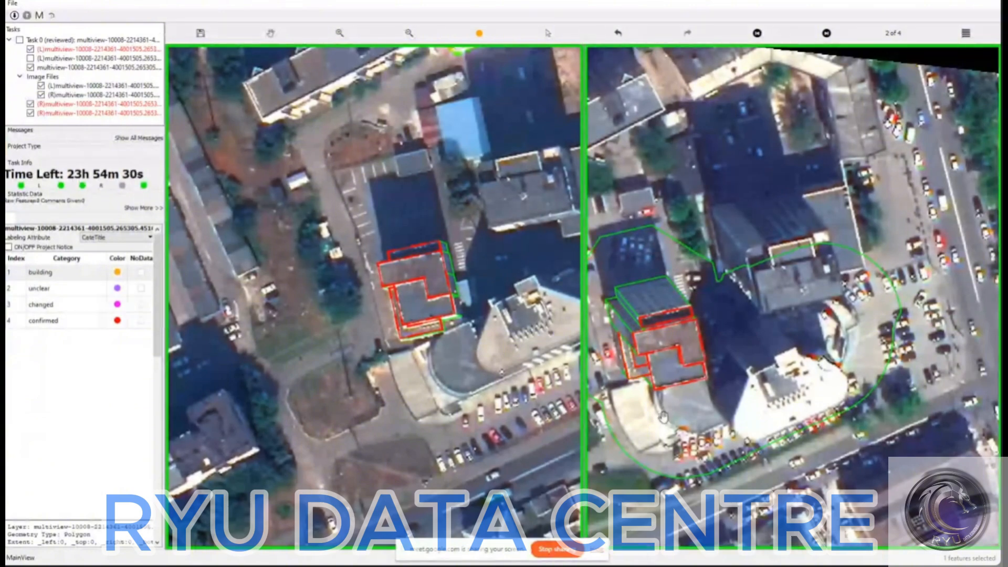
pyautogui.press('Right')
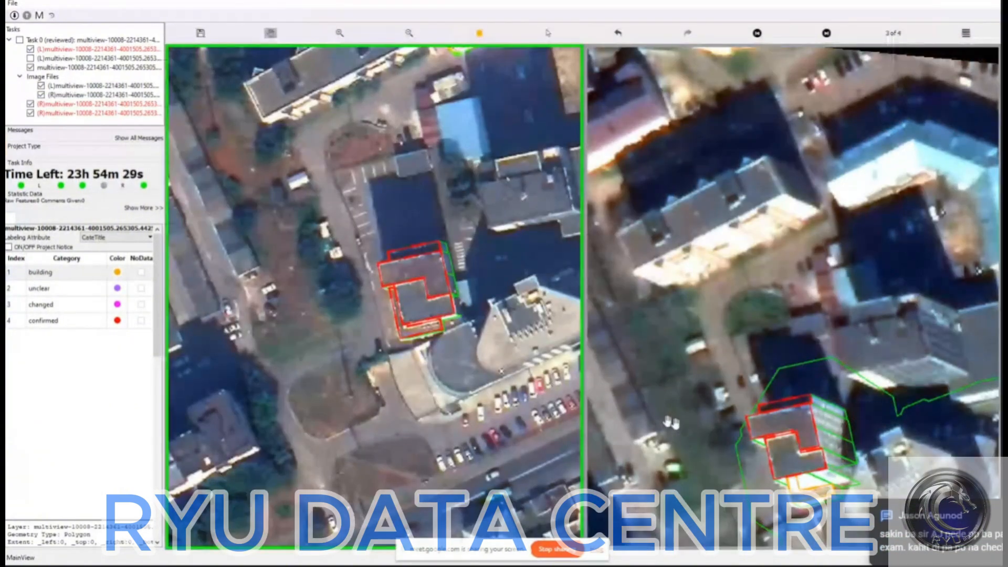
pyautogui.moveTo(772, 523); pyautogui.dragTo(741, 453)
pyautogui.press('c')
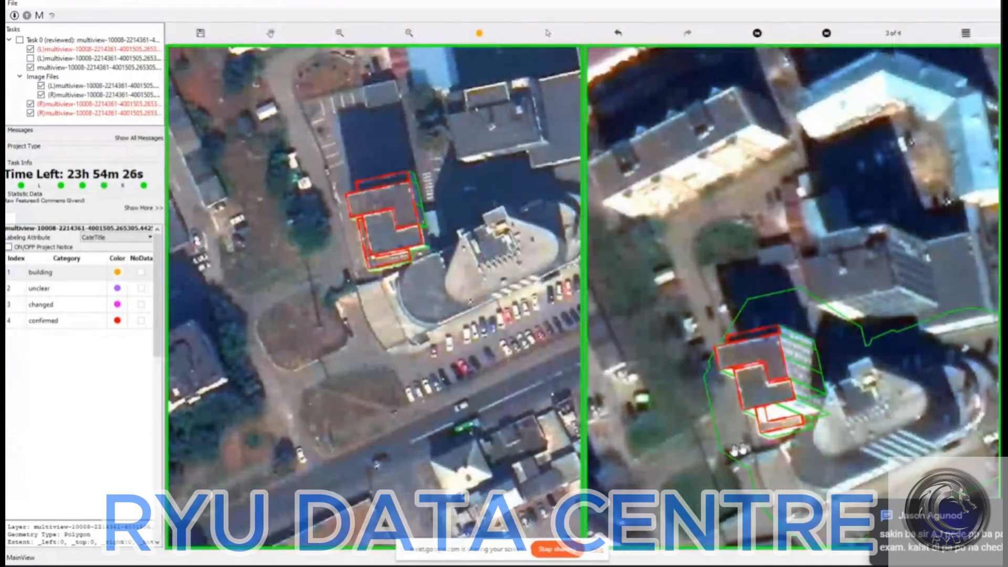
# - Check the polygons in (R) image 4 of 4 with annotations hidden and shown, and compare with the second (L) annotation layer
pyautogui.press('Right')
pyautogui.press('h')
pyautogui.press('h')
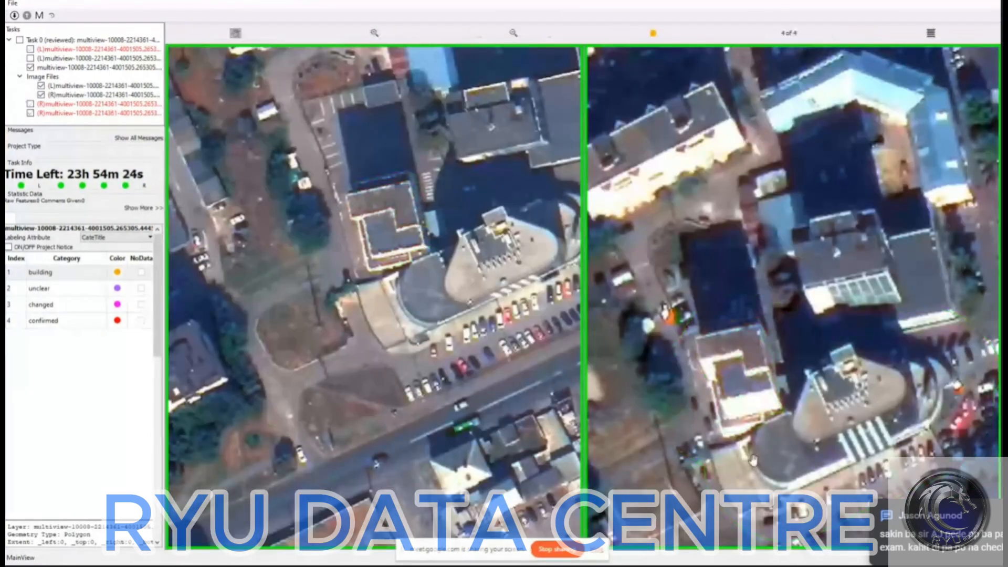
pyautogui.press('s')
pyautogui.press('h')
pyautogui.press('h')
pyautogui.click(109, 114)
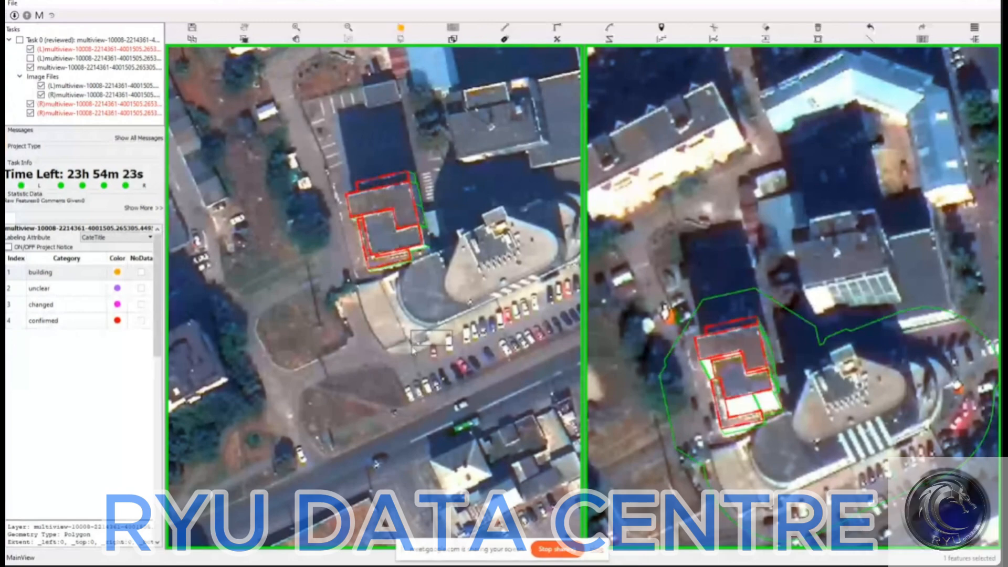
pyautogui.click(30, 58)
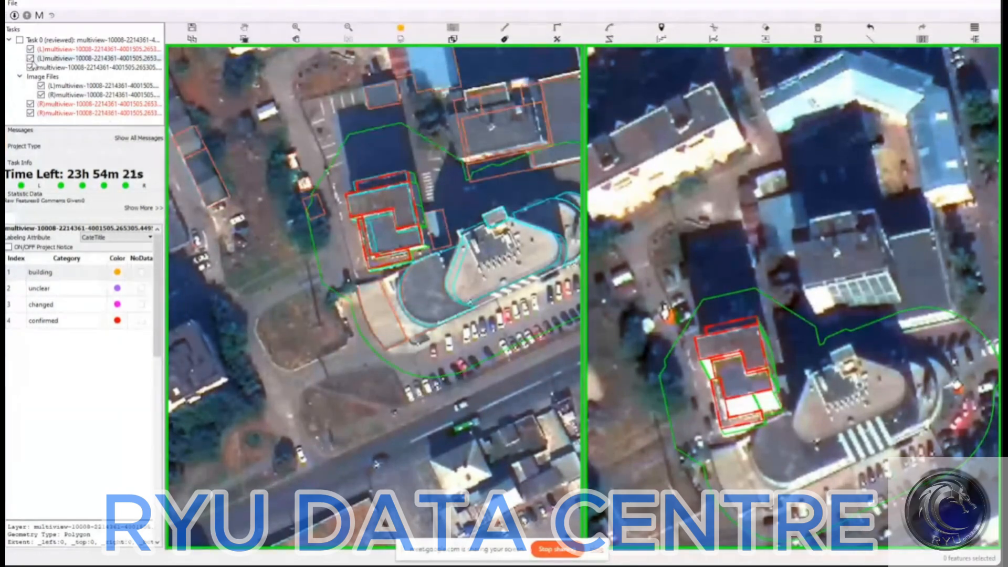
pyautogui.click(30, 58)
# - Select all four confirmed building polygons together in the (L) image
pyautogui.moveTo(327, 143); pyautogui.dragTo(407, 324)
pyautogui.press('s')
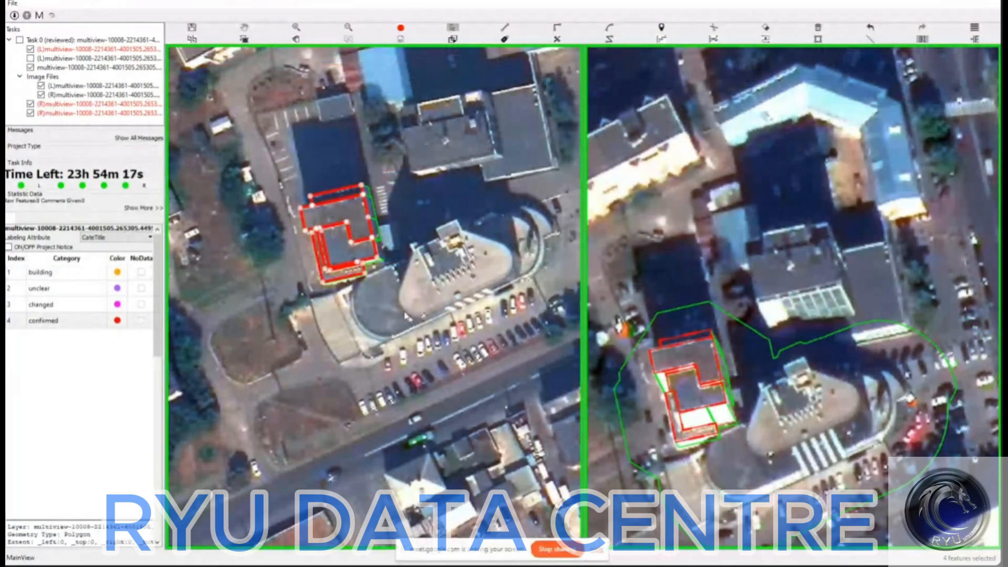
pyautogui.press('h')
pyautogui.moveTo(452, 364); pyautogui.dragTo(417, 374)
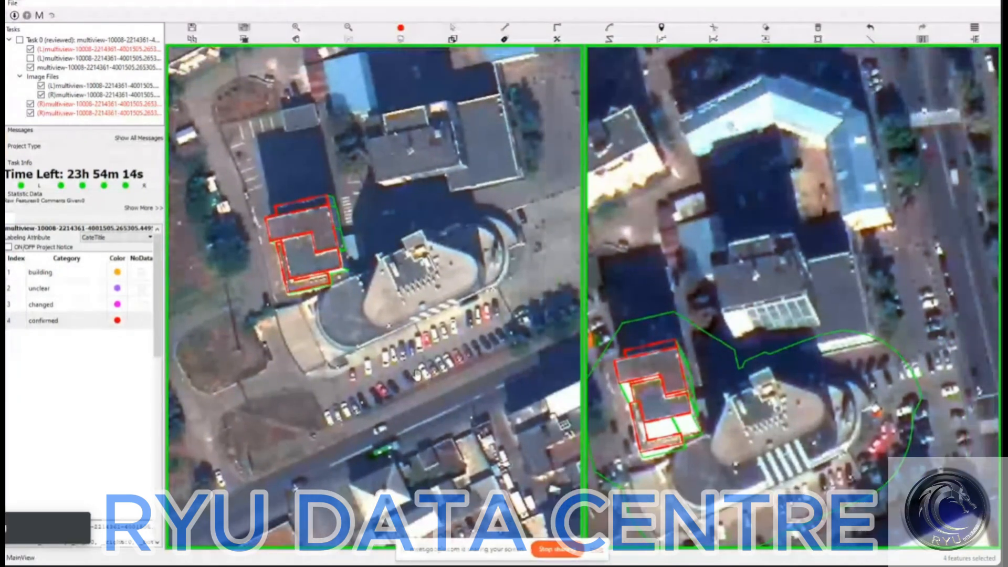
# - Outline the small rectangular roof at the upper edge of the rounded triangular building in the (L) image
pyautogui.scroll(1, 417, 375)
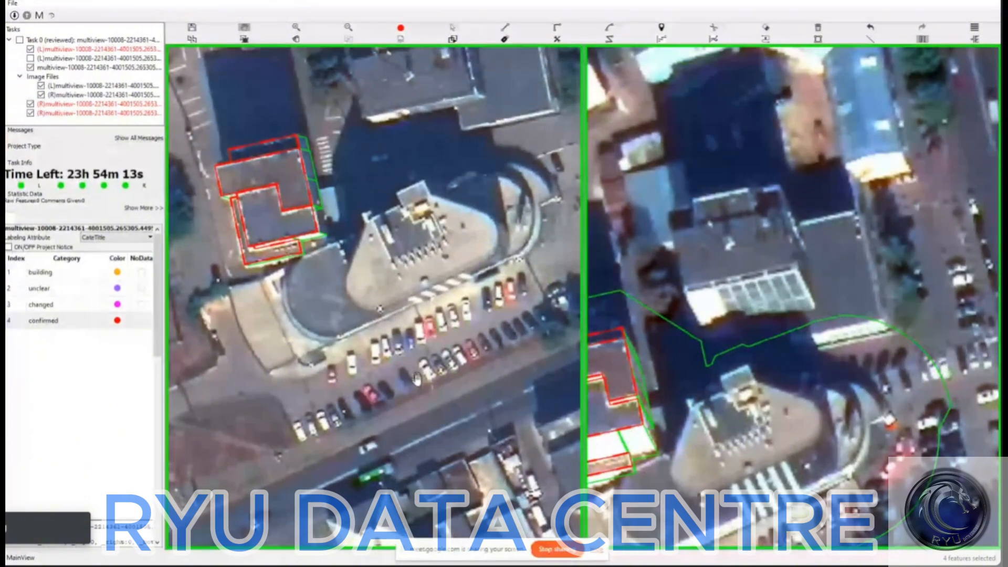
pyautogui.moveTo(417, 375); pyautogui.dragTo(388, 390)
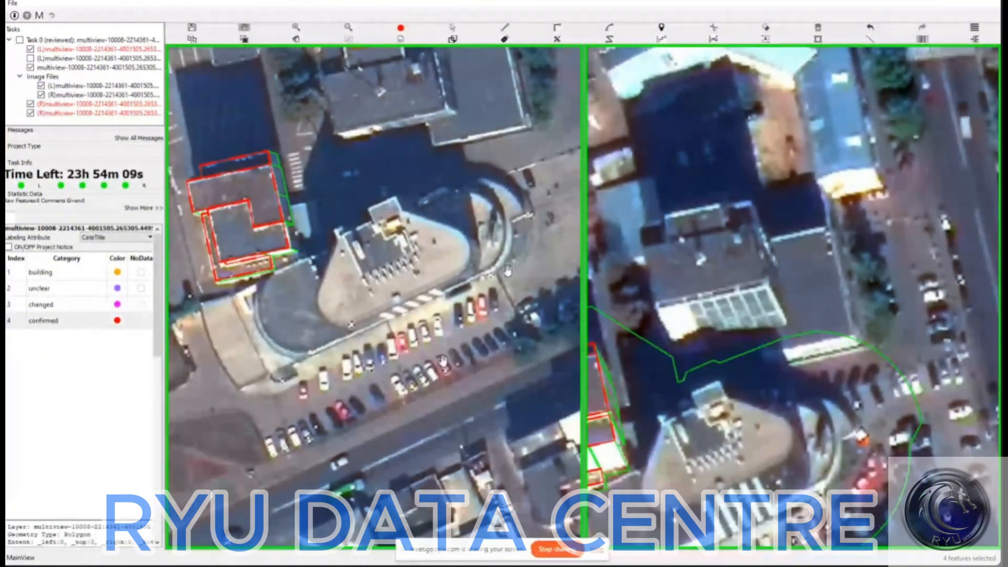
pyautogui.scroll(1, 501, 276)
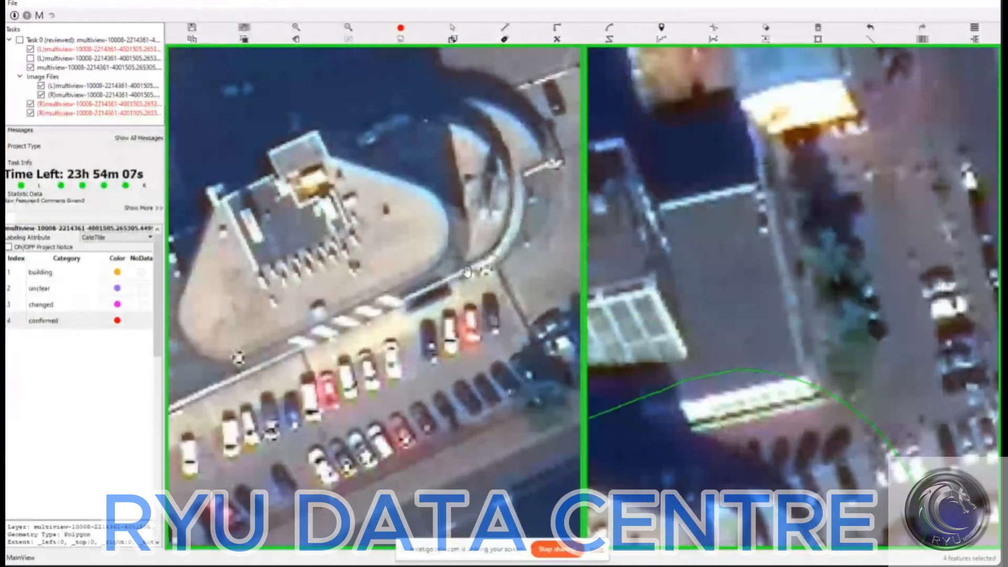
pyautogui.moveTo(413, 294); pyautogui.dragTo(428, 317)
pyautogui.moveTo(358, 276); pyautogui.dragTo(418, 257)
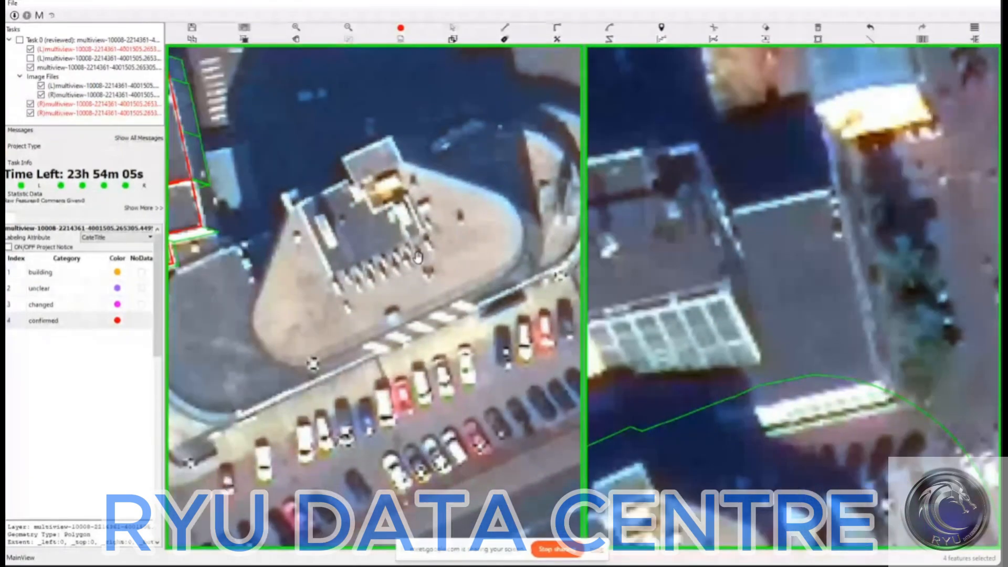
pyautogui.scroll(-1, 419, 256)
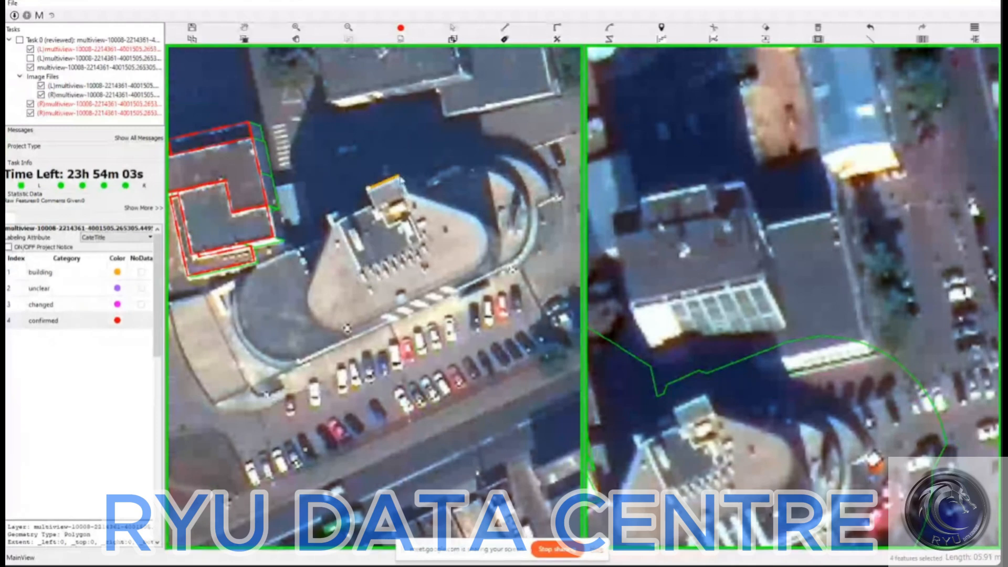
pyautogui.click(401, 177)
pyautogui.click(409, 199)
# - Adjust the small rectangular roof's ground offset and mark its polygon confirmed in (R) image 4 of 4
pyautogui.press('space')
pyautogui.press('space')
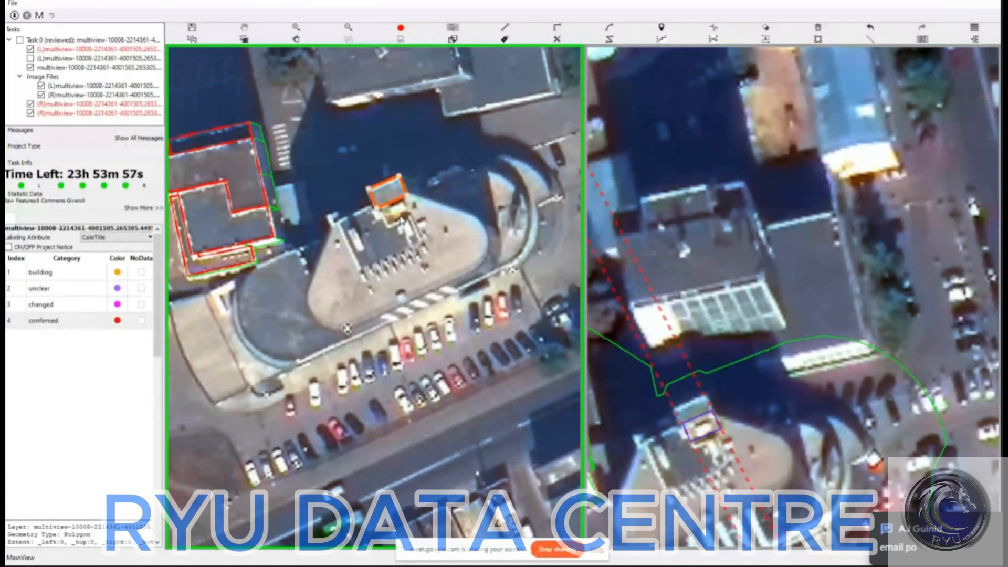
pyautogui.press('space')
pyautogui.press('space')
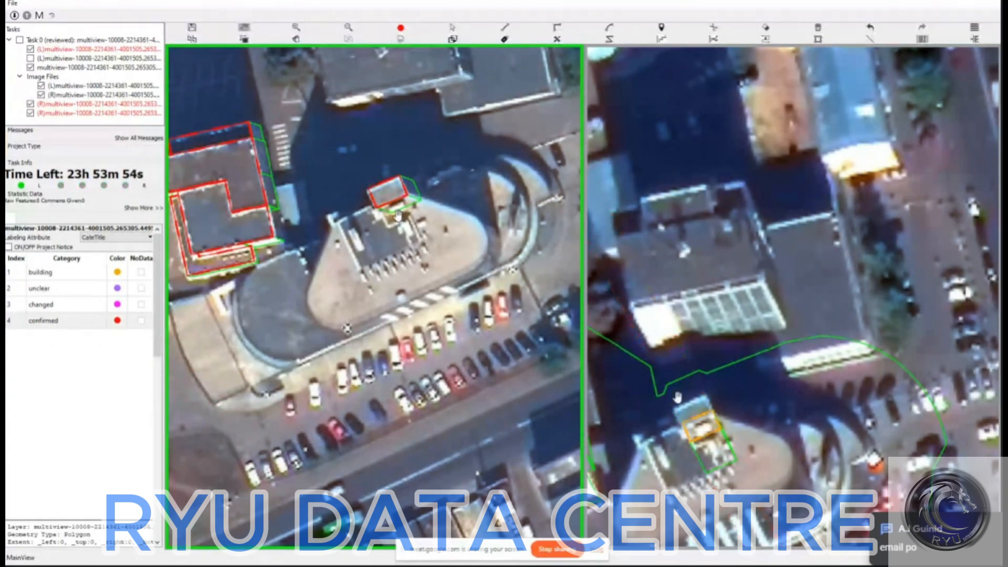
pyautogui.moveTo(677, 398); pyautogui.dragTo(706, 426)
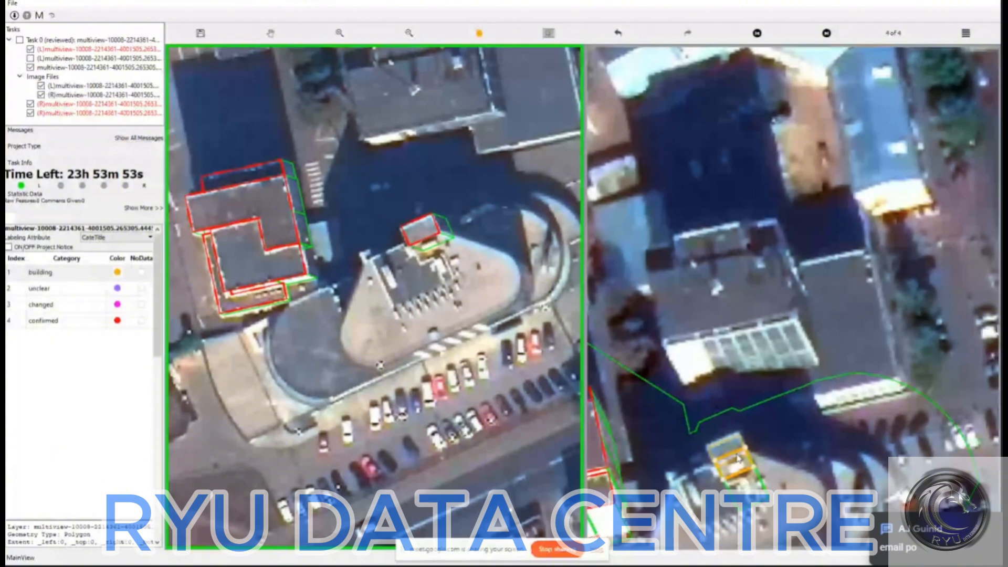
pyautogui.click(737, 458)
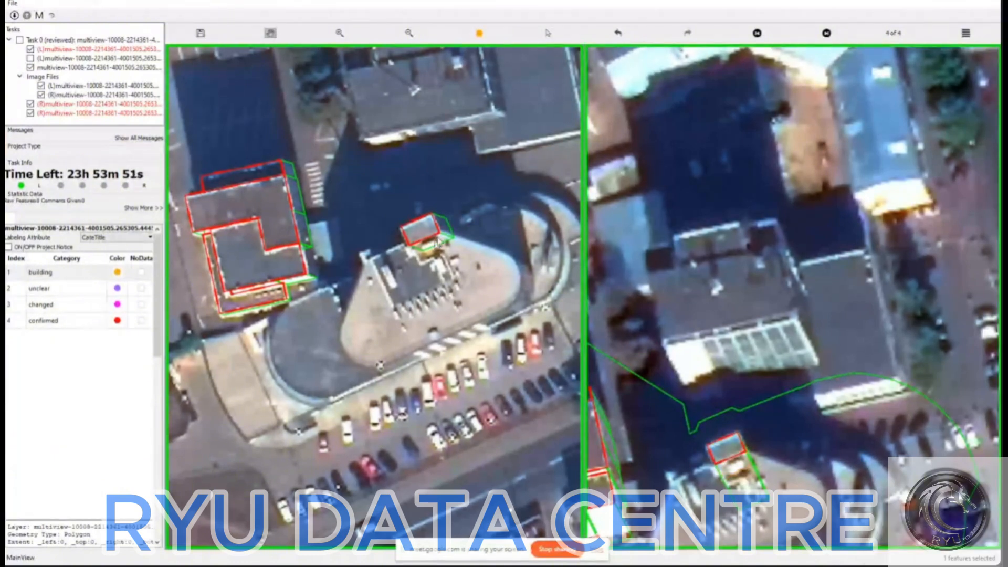
pyautogui.press('4')
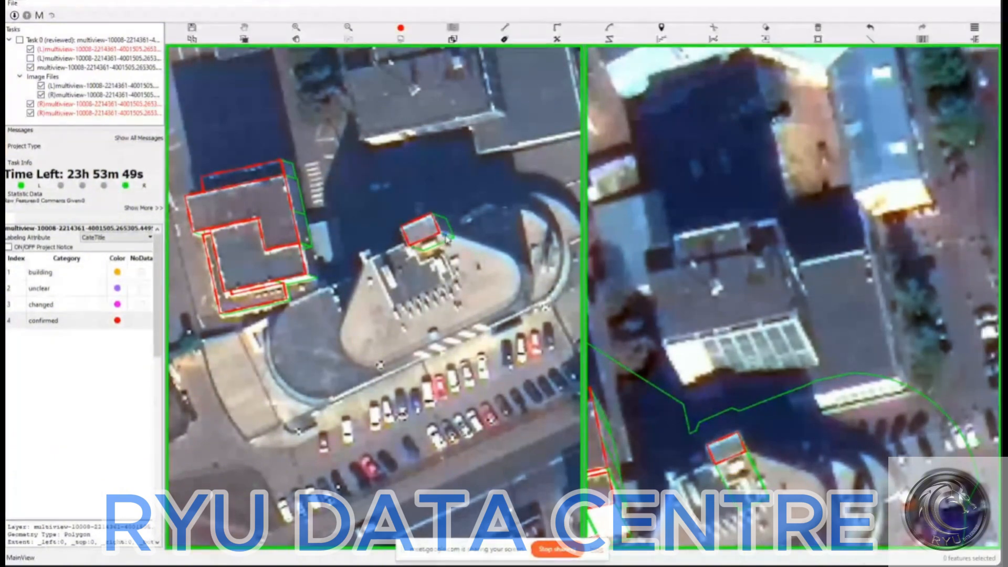
# - Trace the rounded triangular roof adjoining the small rectangular roof in the (L) image, using straight edges and arcs for the rounded corners
pyautogui.press('l')
pyautogui.click(446, 236)
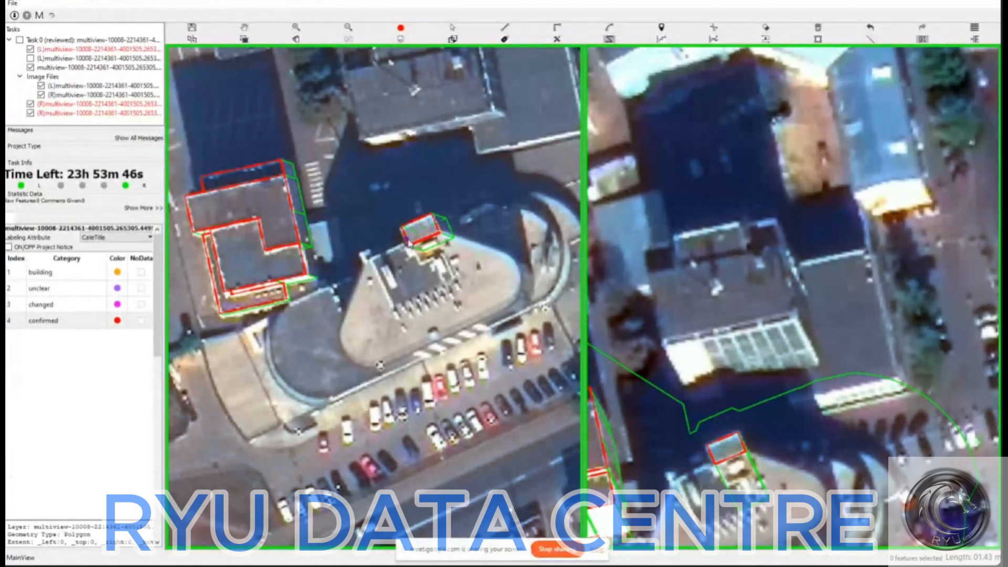
pyautogui.press('r')
pyautogui.click(405, 242)
pyautogui.click(366, 258)
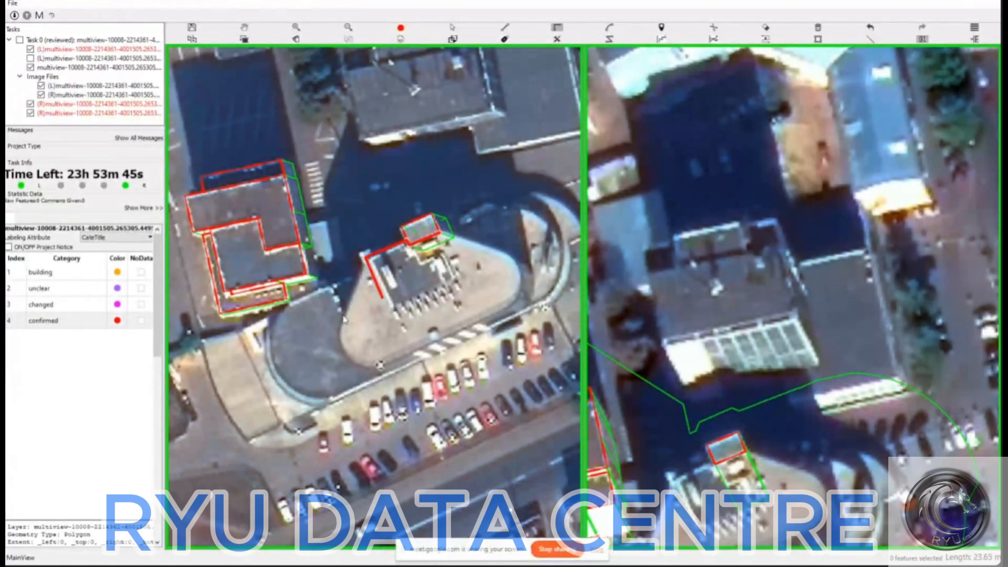
pyautogui.press('s')
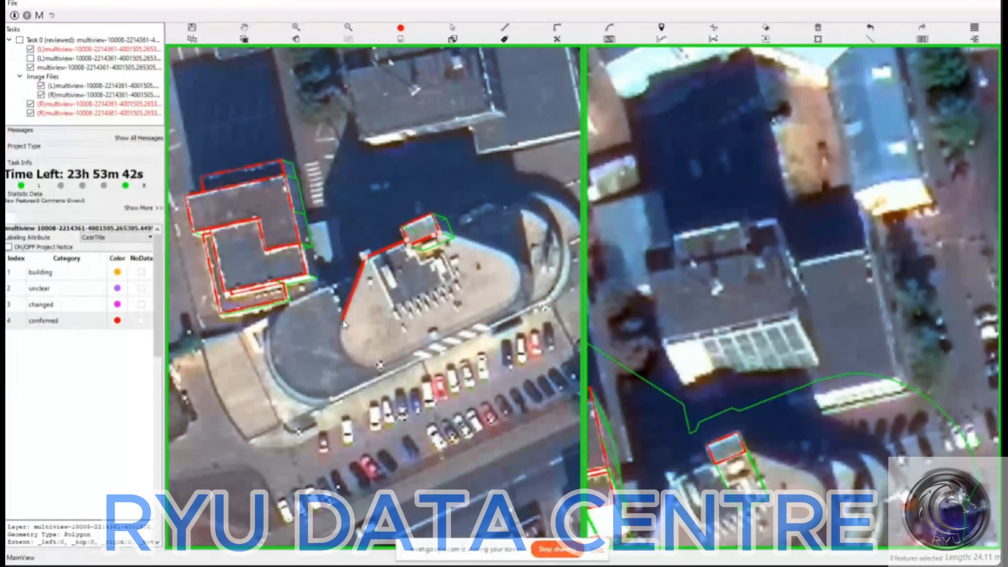
pyautogui.press('a')
pyautogui.click(383, 365)
pyautogui.press('s')
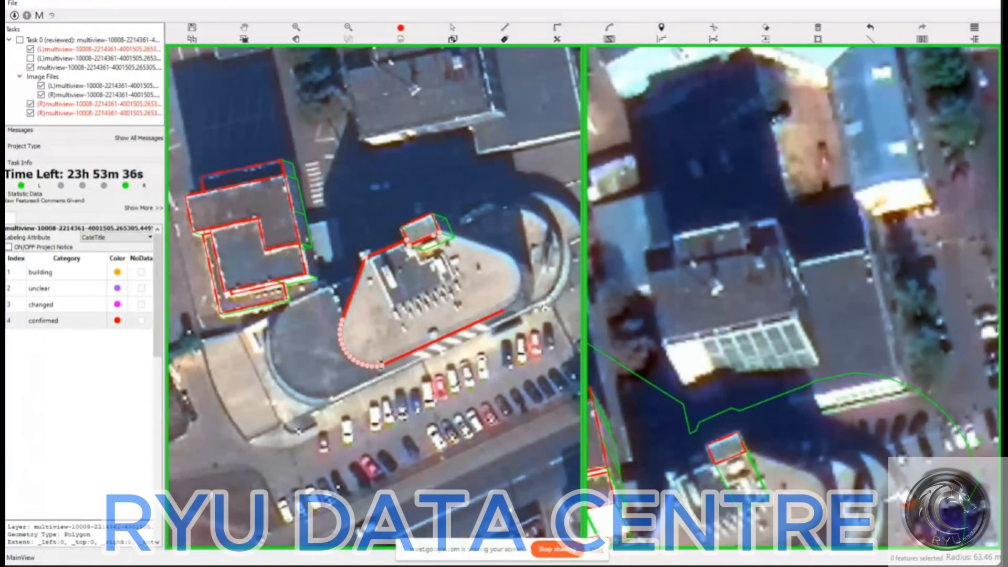
pyautogui.press('a')
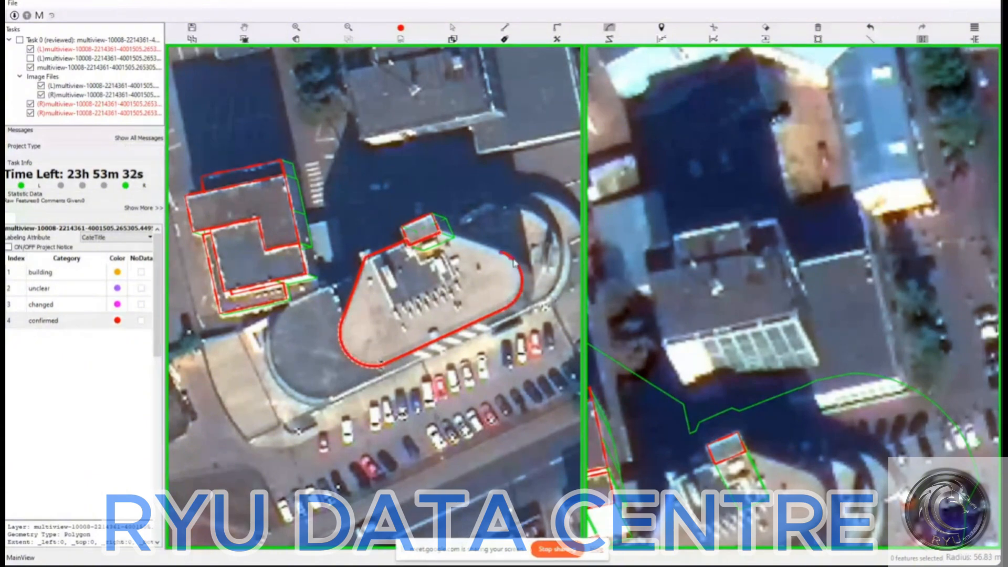
pyautogui.click(514, 262)
pyautogui.press('a')
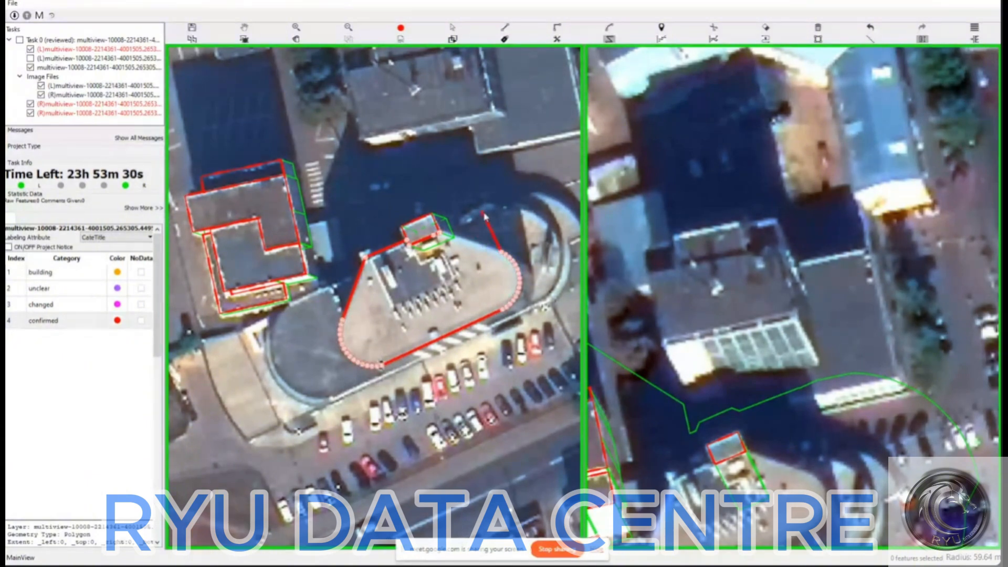
pyautogui.doubleClick(484, 215)
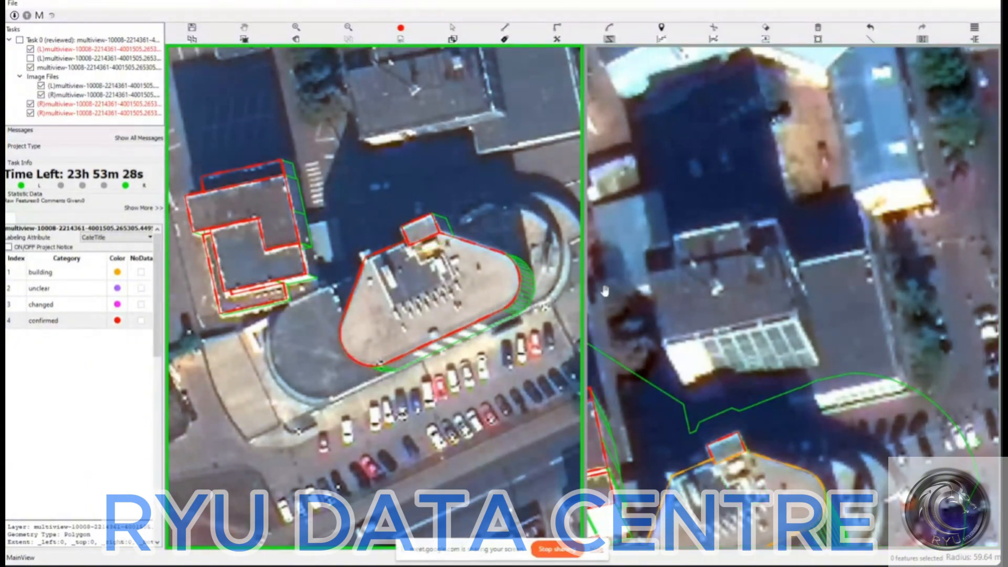
# - Select the rounded triangular roof polygon, adjust its ground offset and mark it confirmed in (R) image 4 of 4
pyautogui.scroll(-2, 346, 237)
pyautogui.click(338, 266)
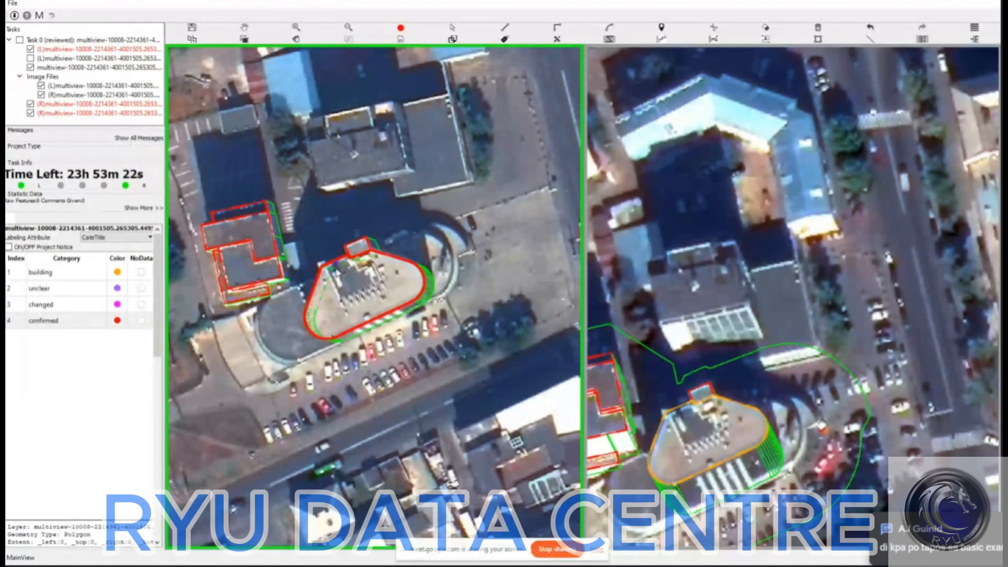
pyautogui.scroll(2, 332, 259)
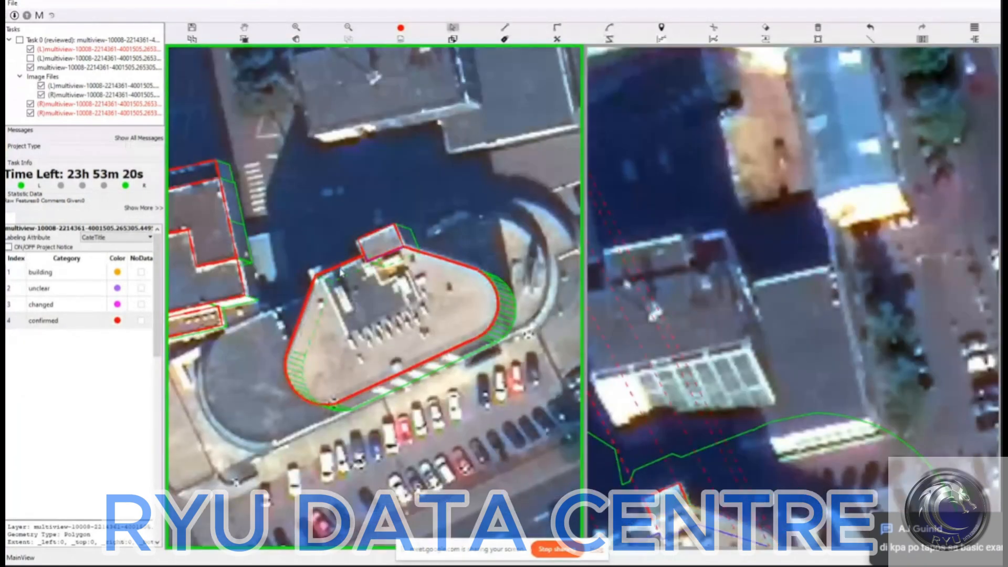
pyautogui.scroll(-2, 342, 270)
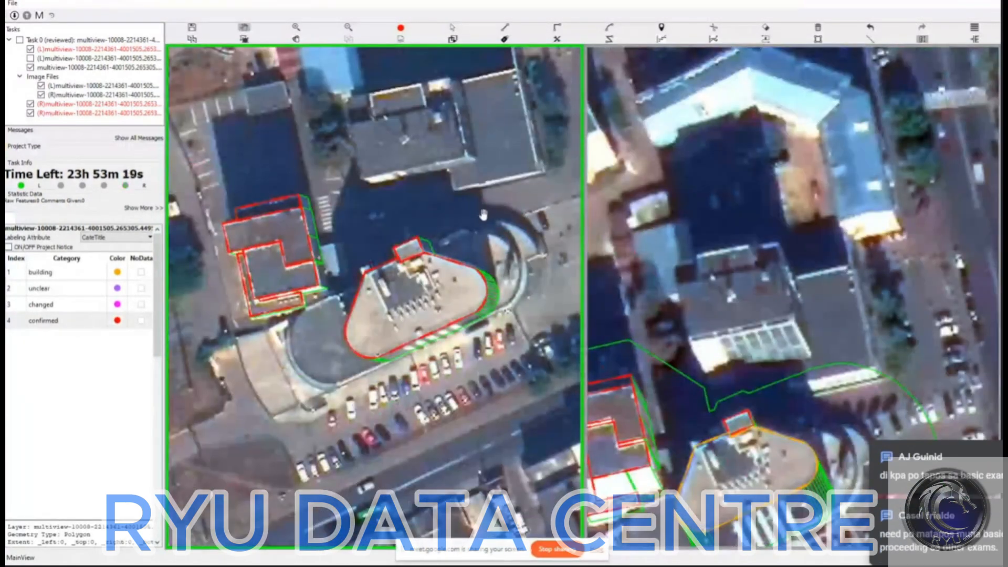
pyautogui.click(442, 272)
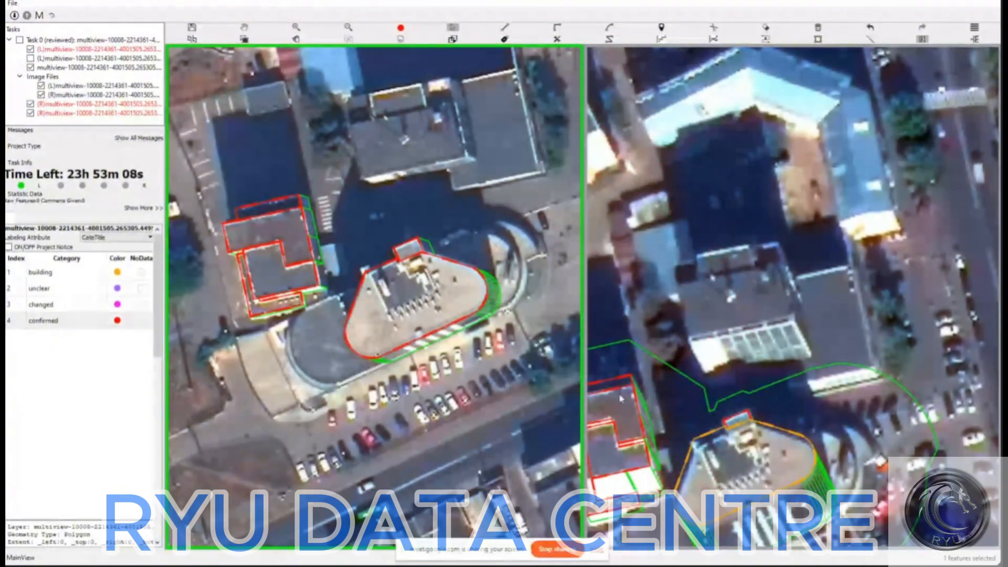
pyautogui.click(377, 269)
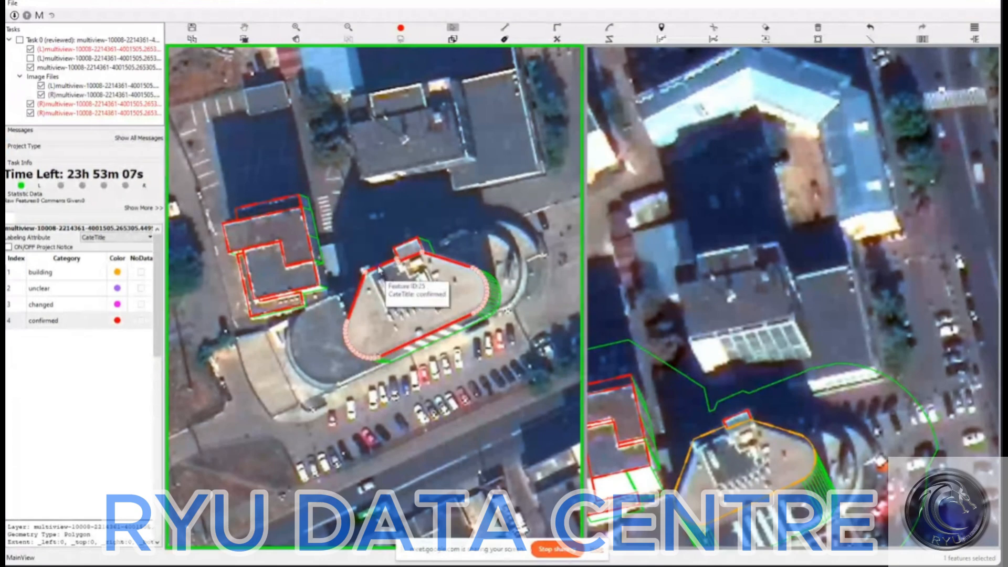
pyautogui.click(378, 269)
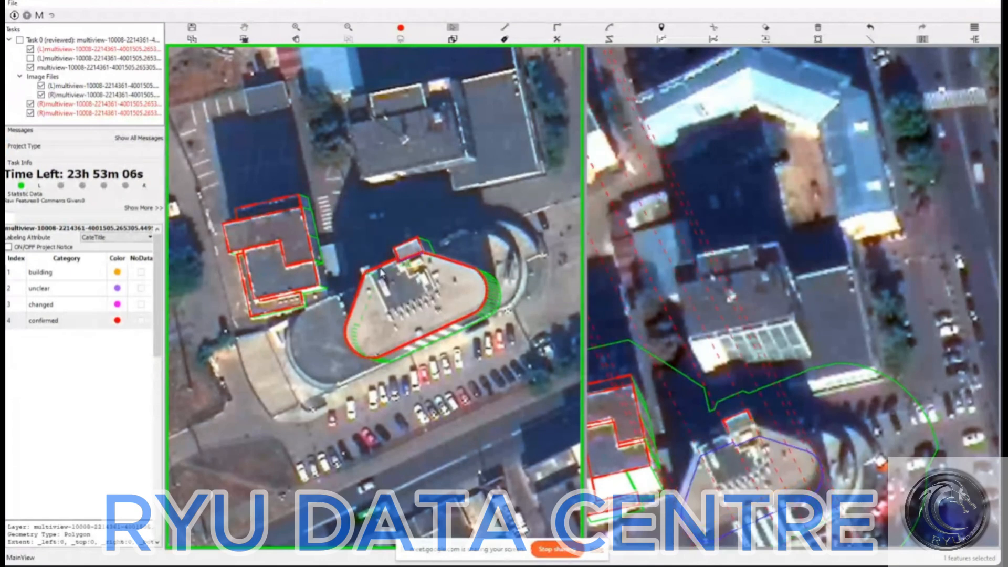
pyautogui.click(723, 476)
pyautogui.press('Escape')
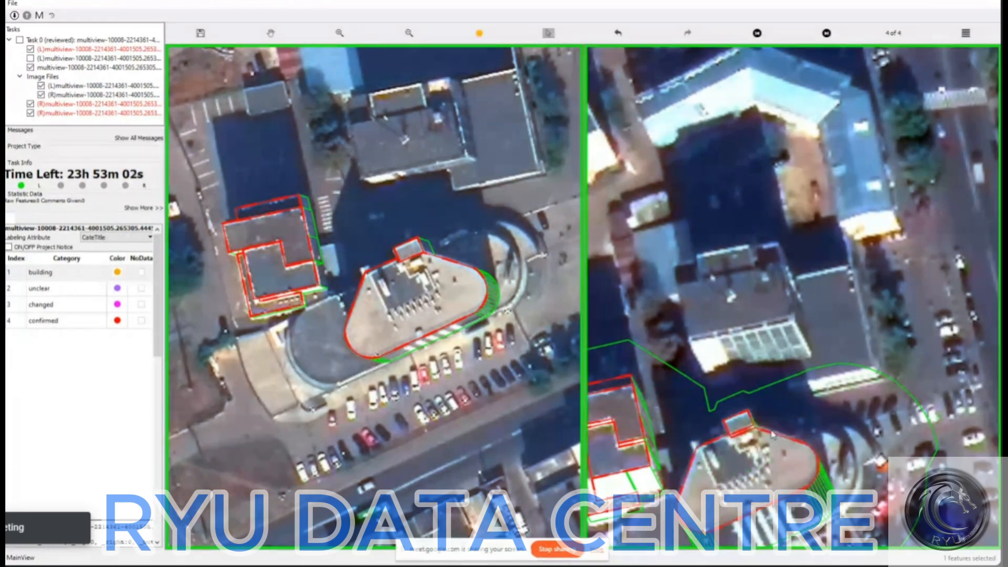
# - Select the rounded triangular roof and small rectangular roof polygons together in (R) image 1 of 4 and mark both confirmed
pyautogui.moveTo(858, 384); pyautogui.dragTo(856, 370)
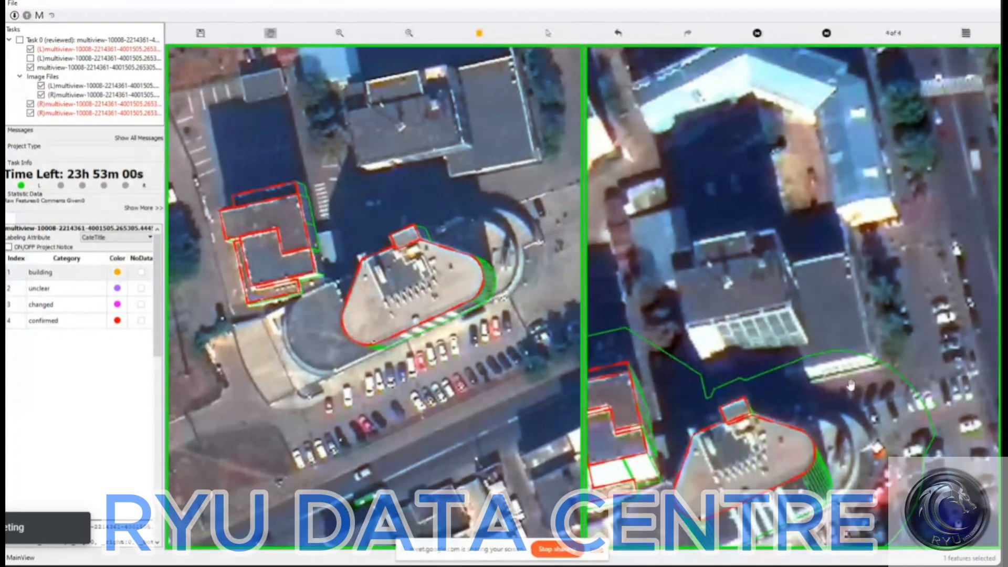
pyautogui.press('Right')
pyautogui.moveTo(788, 397); pyautogui.dragTo(832, 398)
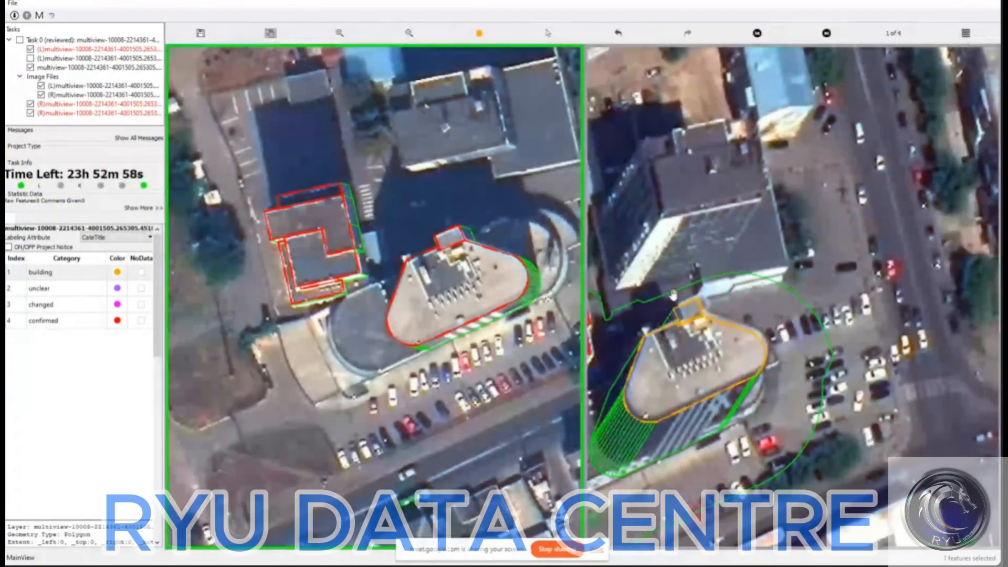
pyautogui.press('s')
pyautogui.moveTo(664, 284); pyautogui.dragTo(717, 377)
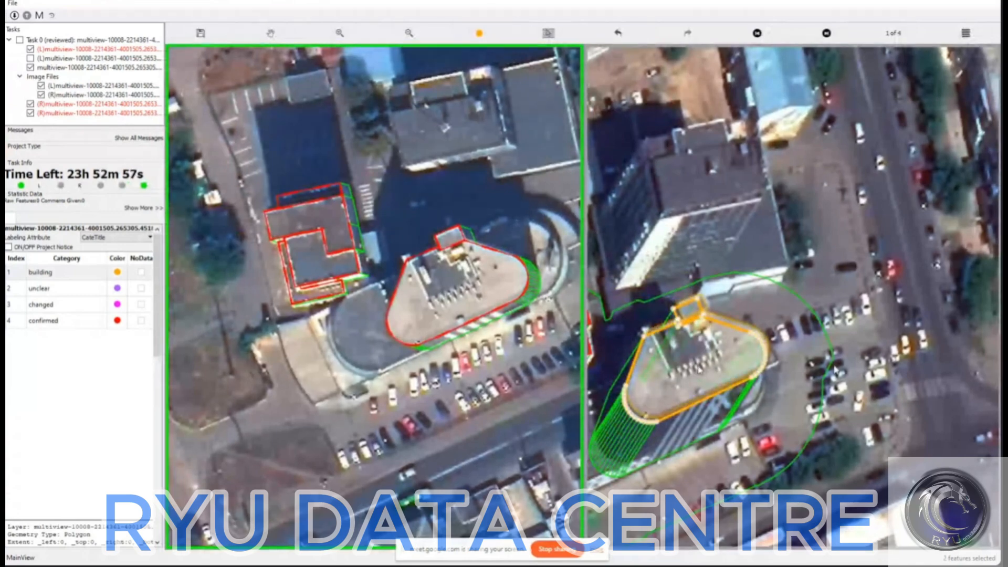
pyautogui.press('Escape')
# - Check both roof polygons in (R) images 2 and 3 of 4 and mark them confirmed in each
pyautogui.press('Right')
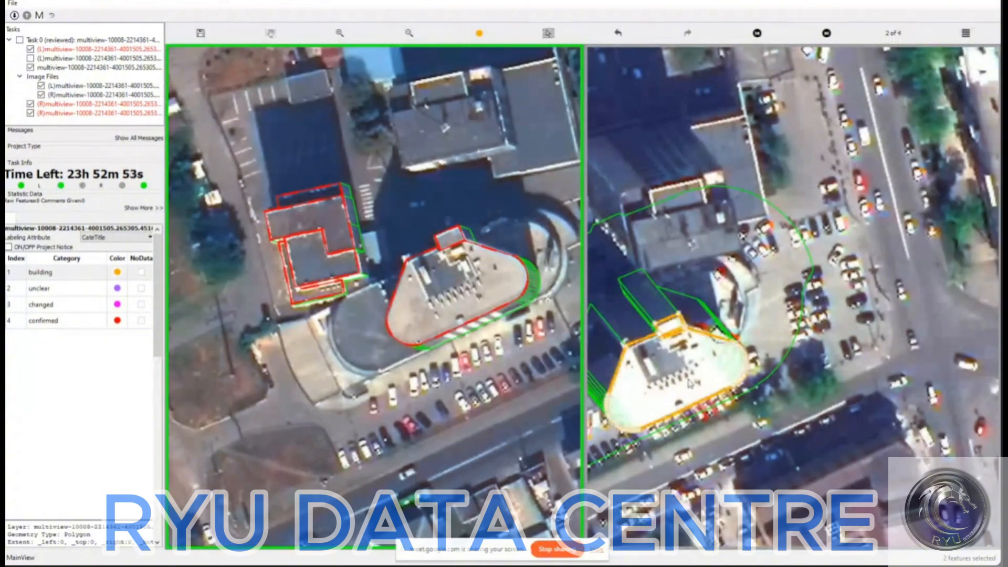
pyautogui.press('Right')
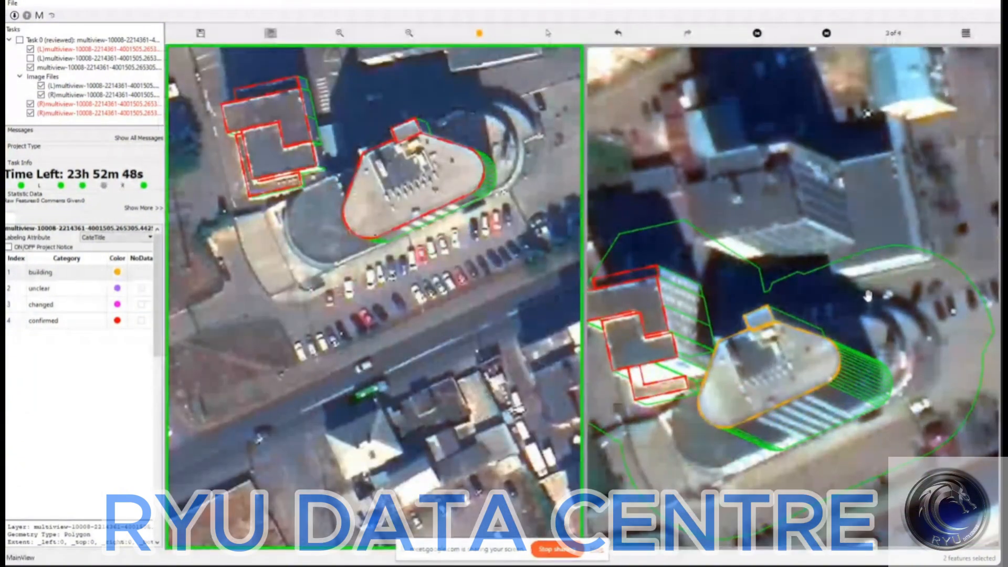
pyautogui.click(853, 313)
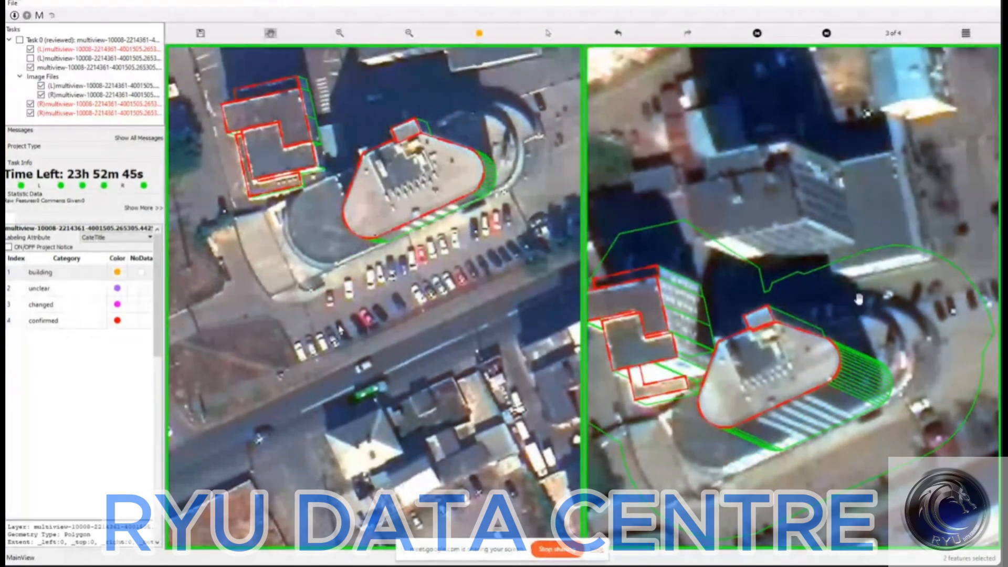
# - Examine the curved structure beside the rounded triangular roof closely in the (L) image
pyautogui.scroll(3, 394, 330)
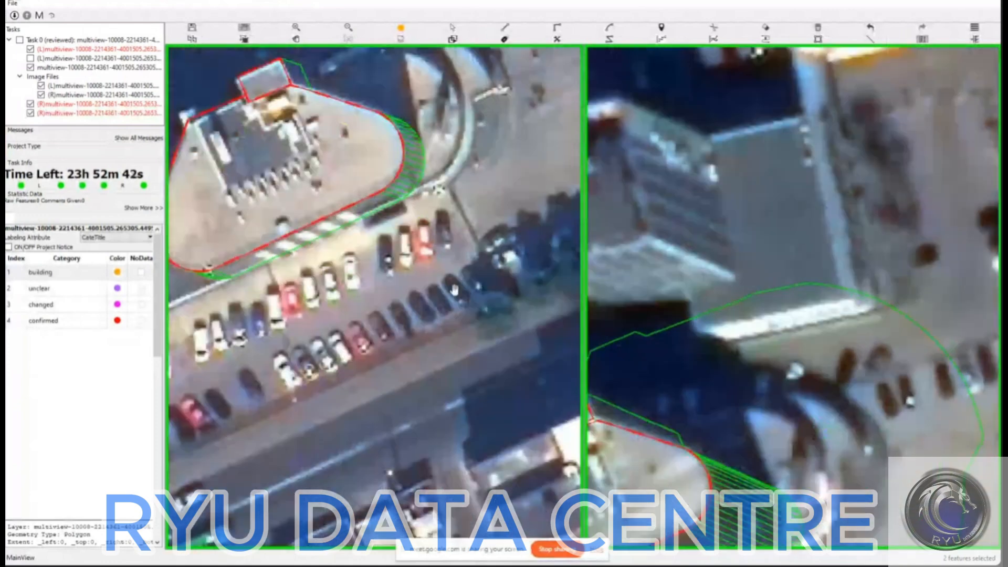
pyautogui.scroll(1, 455, 289)
pyautogui.moveTo(455, 289); pyautogui.dragTo(490, 508)
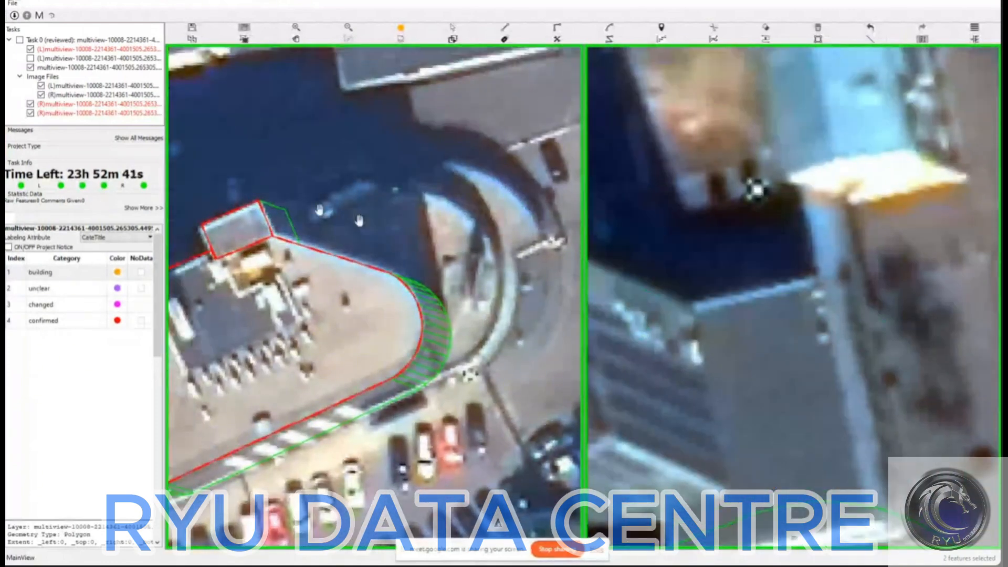
pyautogui.scroll(-1, 457, 317)
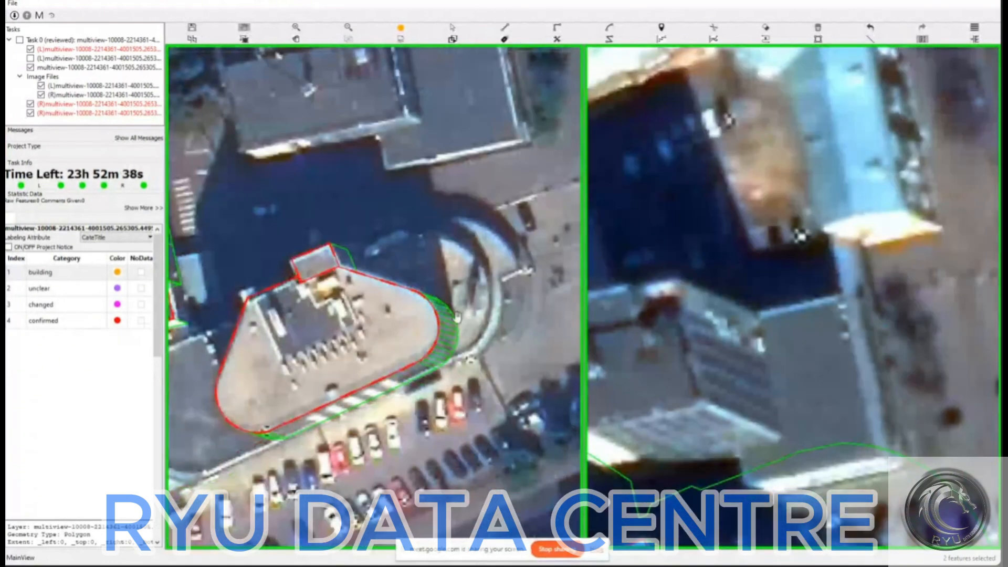
pyautogui.scroll(1, 363, 250)
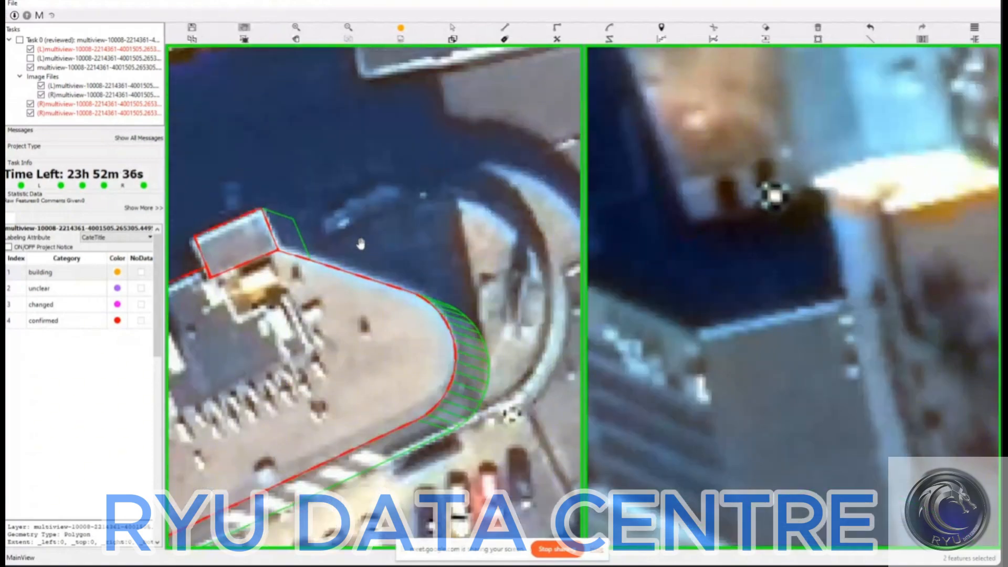
pyautogui.scroll(-1, 357, 241)
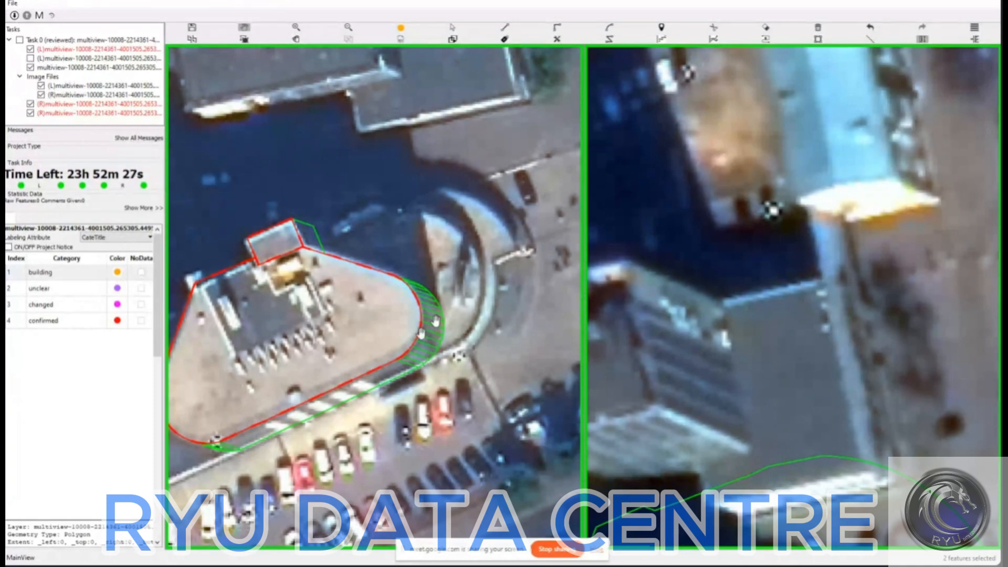
# - Start the curved structure's building polygon in the (L) image, tracing its inner edge along the rounded triangular roof to the lower corner
pyautogui.scroll(1, 420, 332)
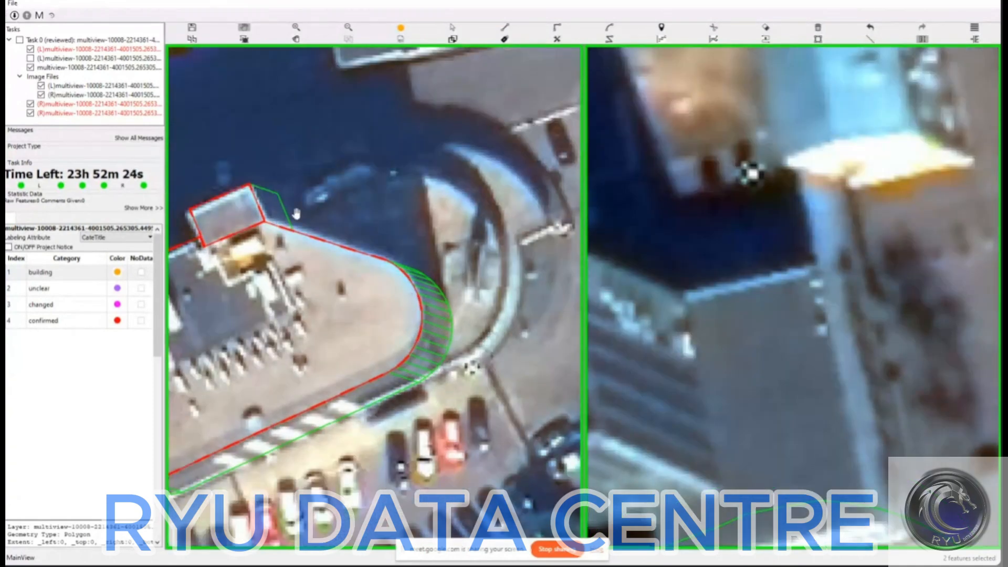
pyautogui.press('z')
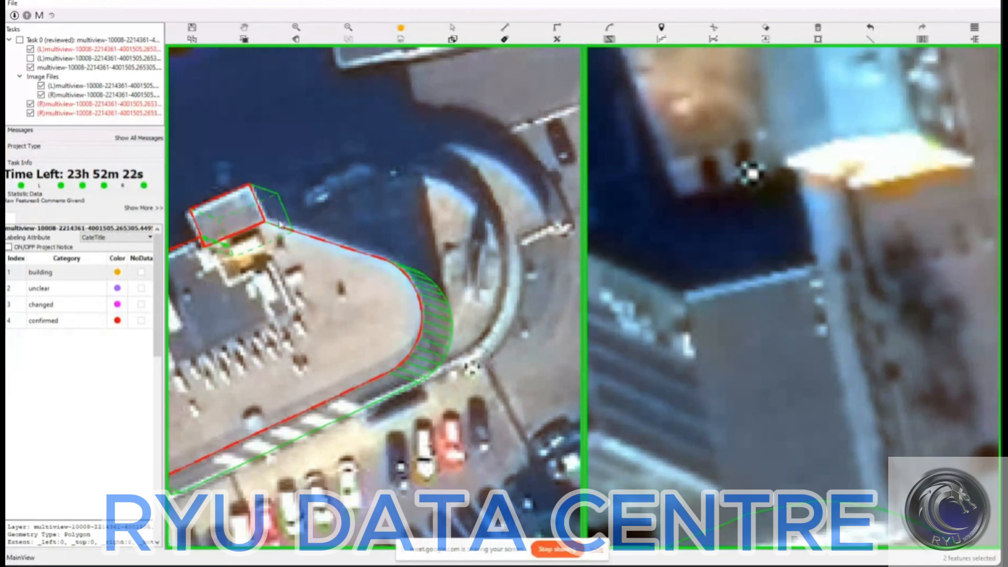
pyautogui.click(280, 224)
pyautogui.click(282, 223)
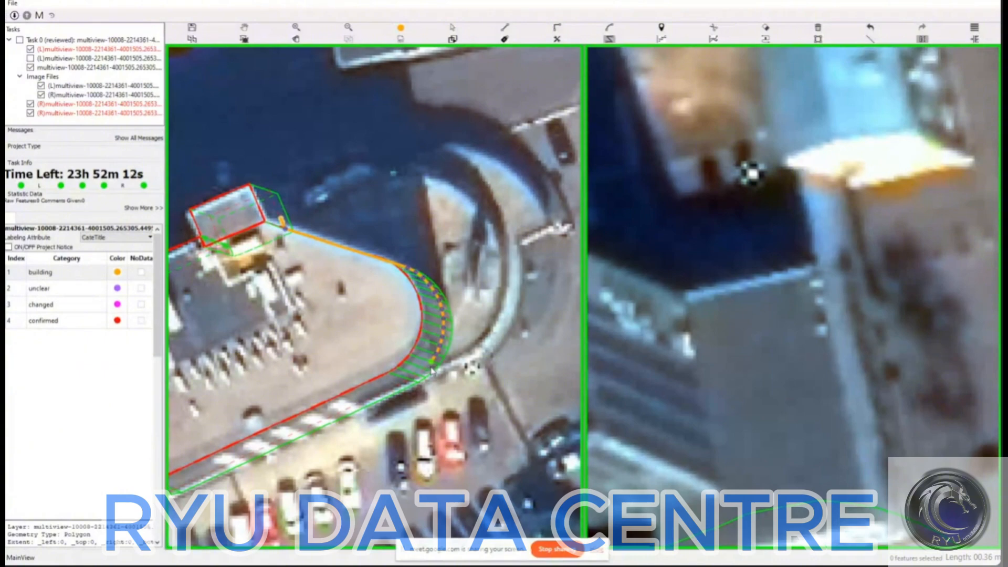
pyautogui.scroll(3, 431, 370)
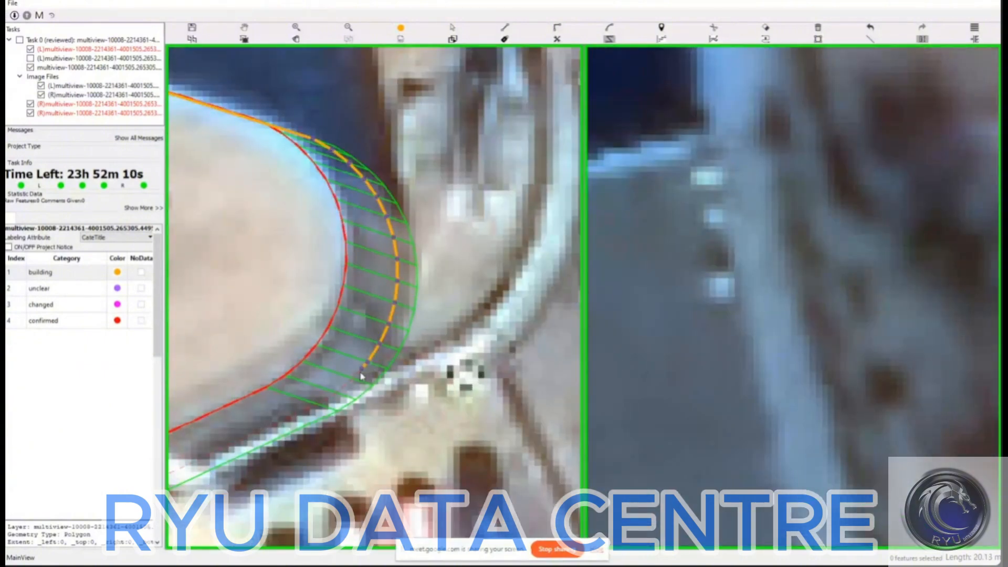
pyautogui.click(336, 394)
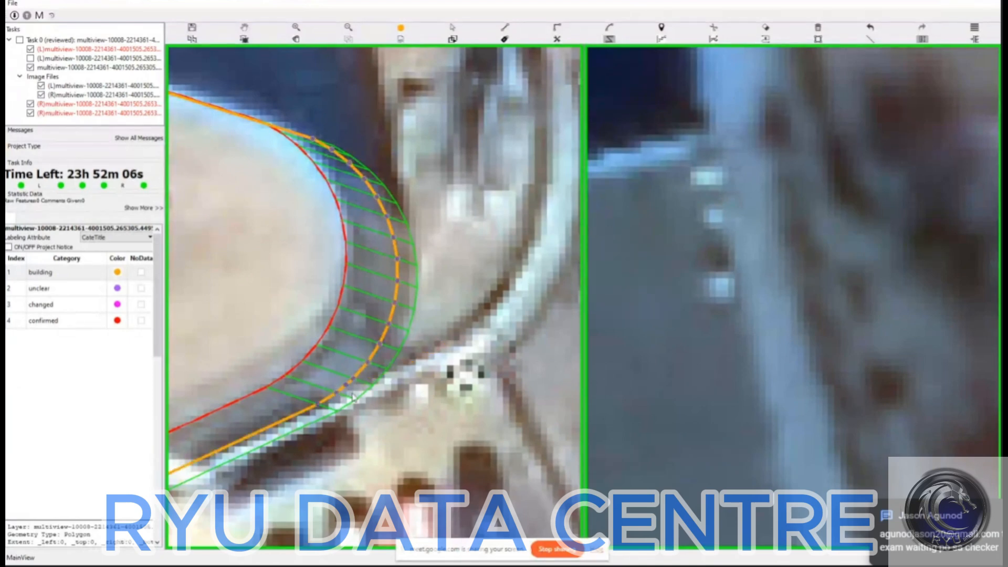
pyautogui.scroll(2, 347, 407)
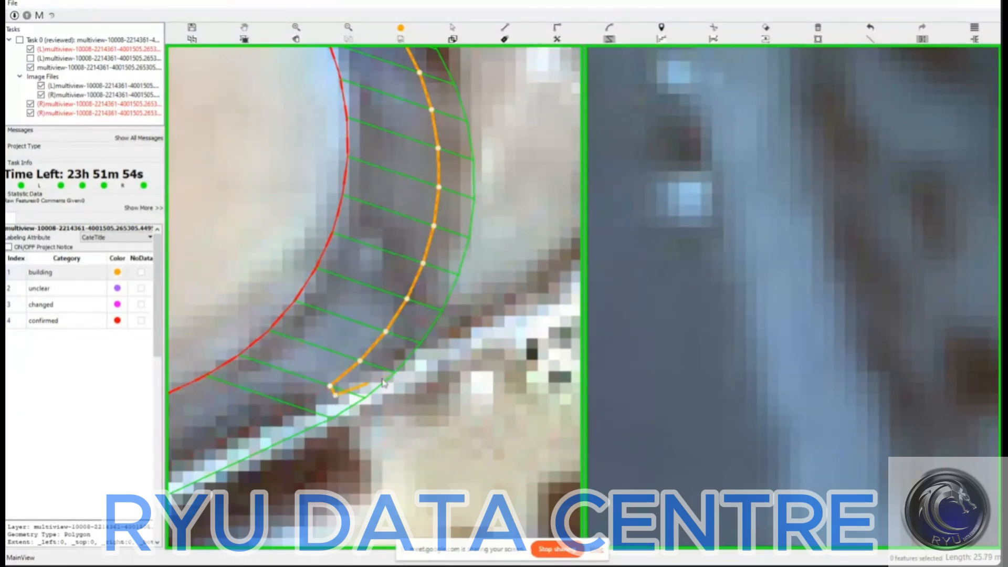
# - Trace the curved structure's outer edge with an arc and close the polygon with a straight edge back to the small rectangular roof
pyautogui.scroll(-3, 406, 365)
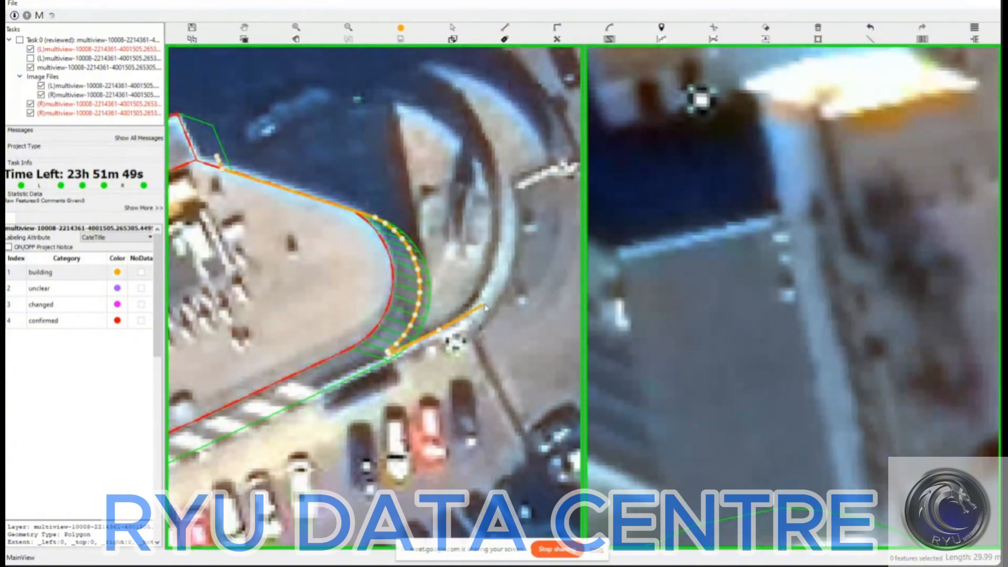
pyautogui.click(439, 331)
pyautogui.press('a')
pyautogui.click(359, 98)
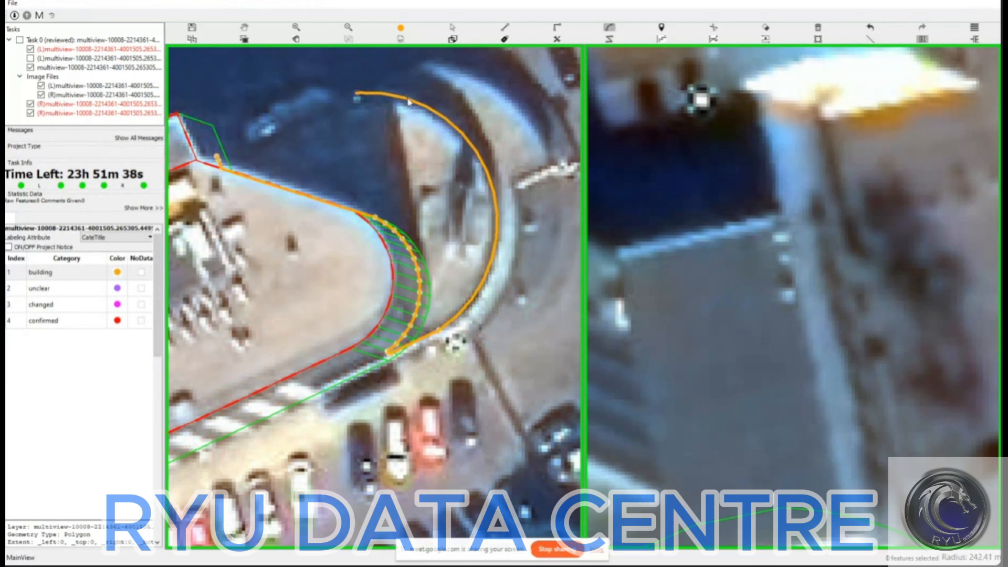
pyautogui.press('l')
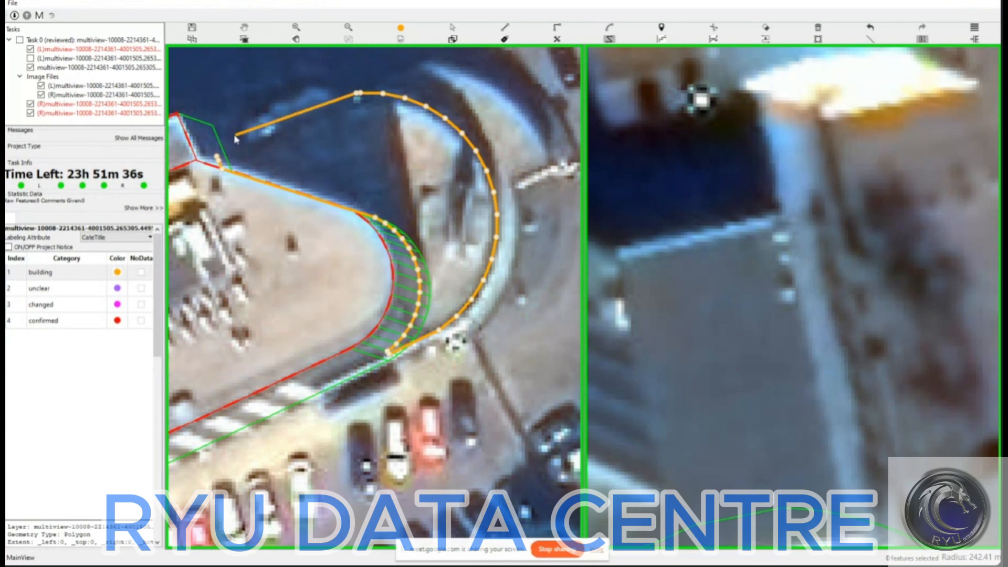
pyautogui.press('Return')
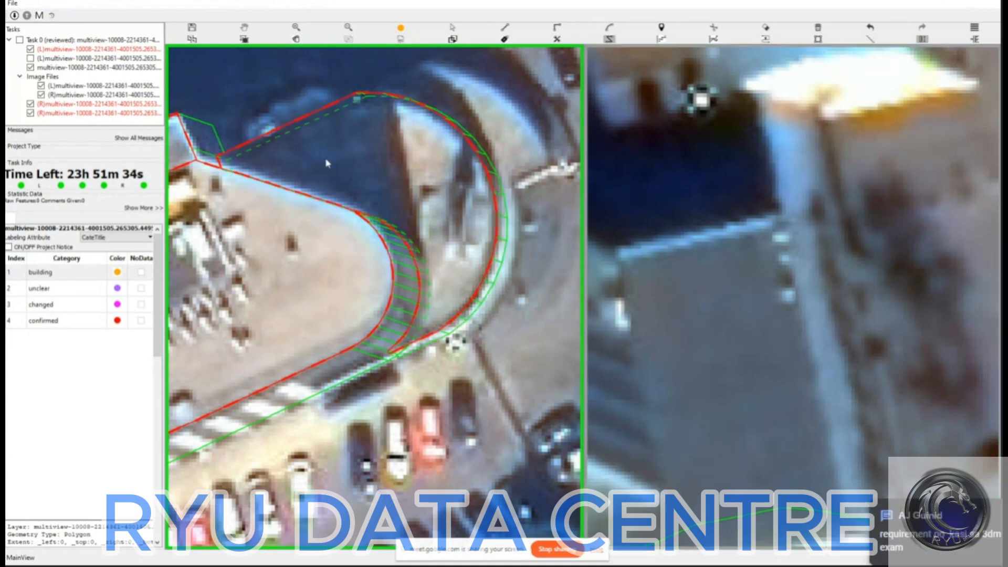
# - Examine the new curved polygon in both images and inspect its lower corner closely in the (L) image
pyautogui.scroll(-5, 324, 163)
pyautogui.press('space')
pyautogui.moveTo(429, 255); pyautogui.dragTo(480, 321)
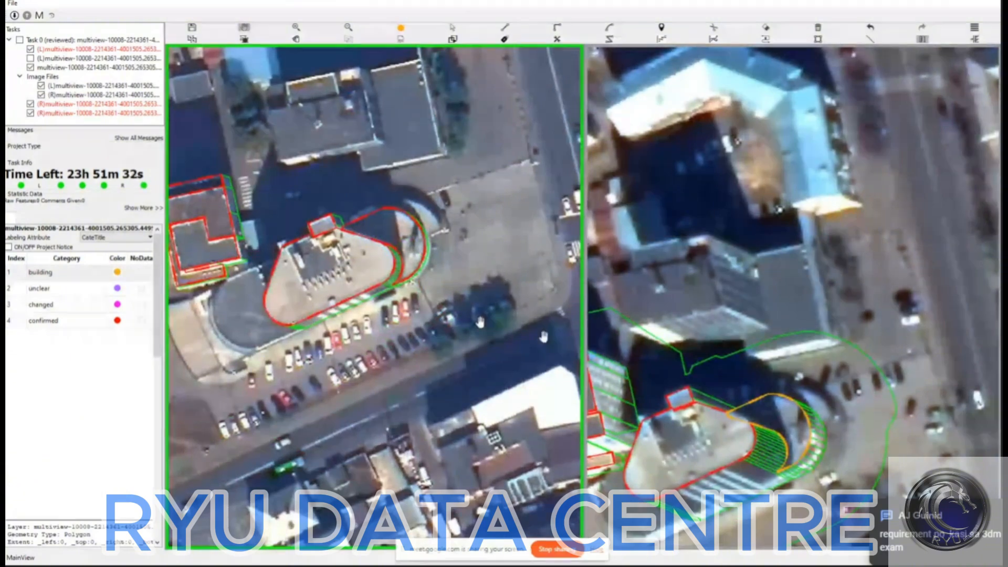
pyautogui.moveTo(846, 445); pyautogui.dragTo(839, 402)
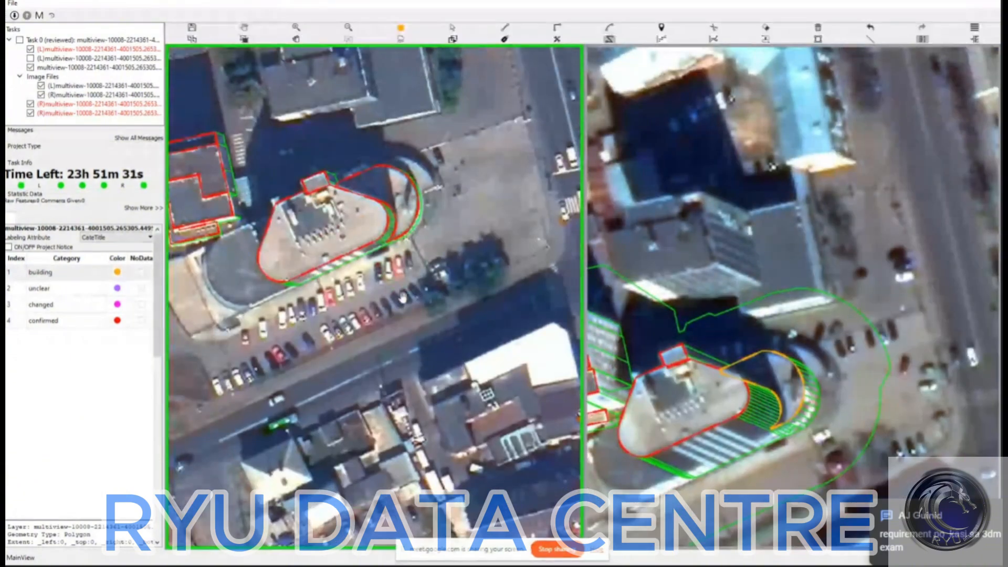
pyautogui.scroll(6, 337, 267)
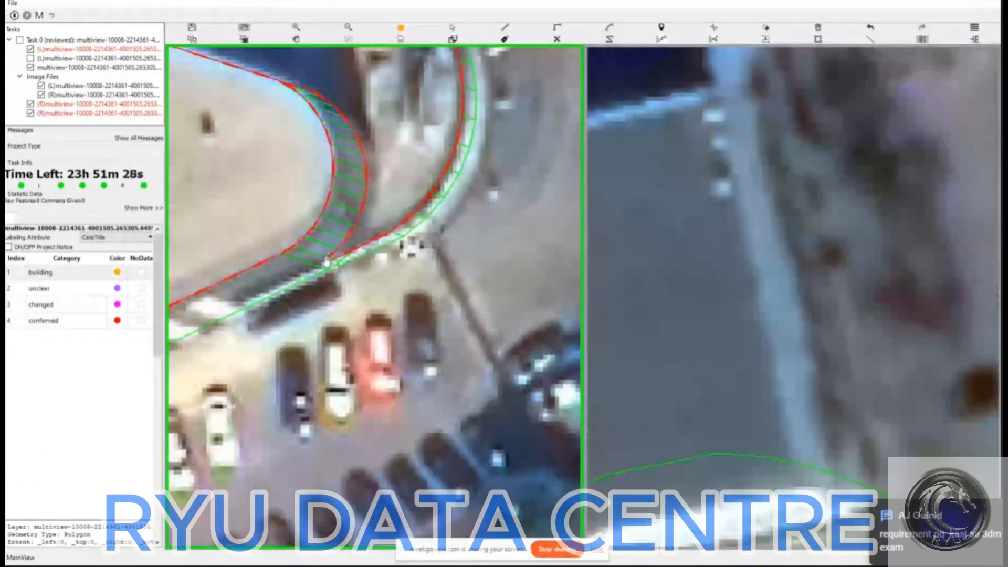
pyautogui.scroll(2, 318, 263)
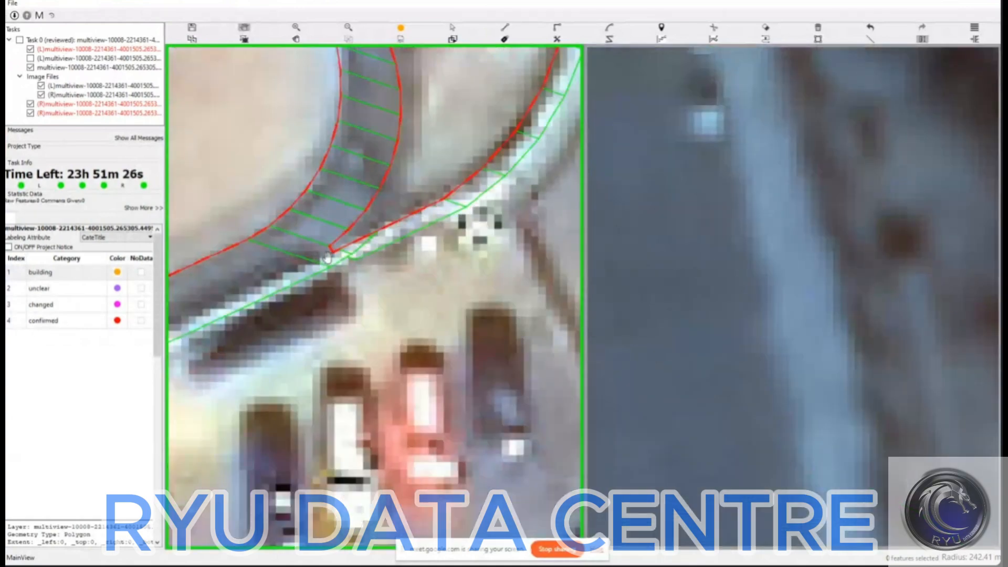
pyautogui.scroll(2, 318, 260)
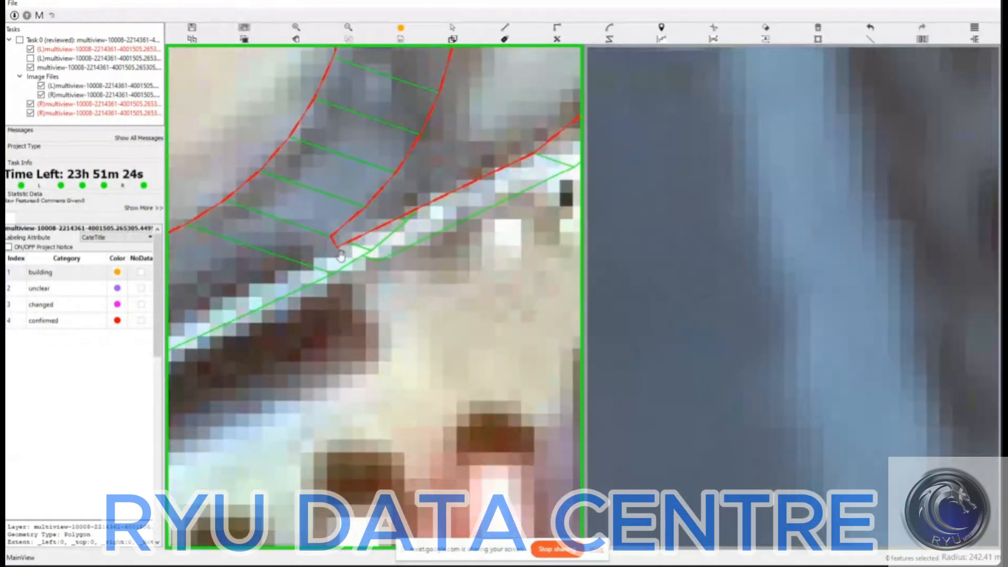
pyautogui.scroll(-5, 331, 234)
pyautogui.scroll(-4, 421, 324)
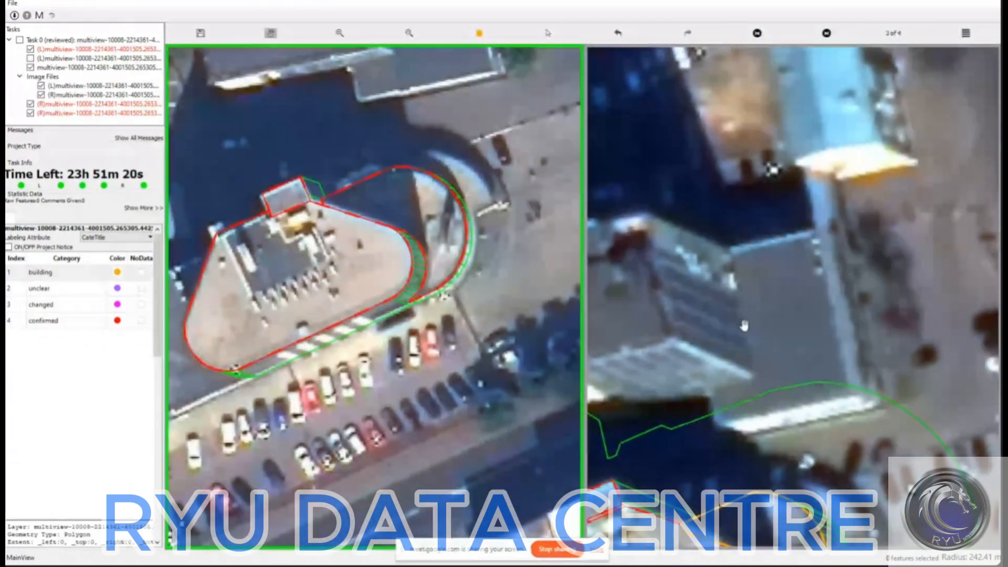
# - Check the curved structure's polygon in (R) images 3 and 4 of 4 and mark it confirmed in each
pyautogui.scroll(-3, 756, 294)
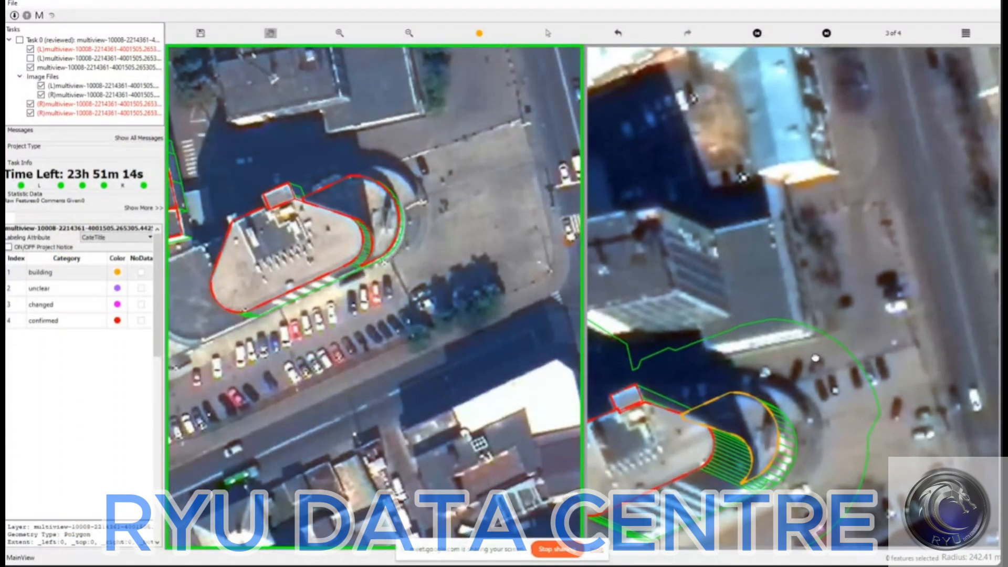
pyautogui.click(840, 370)
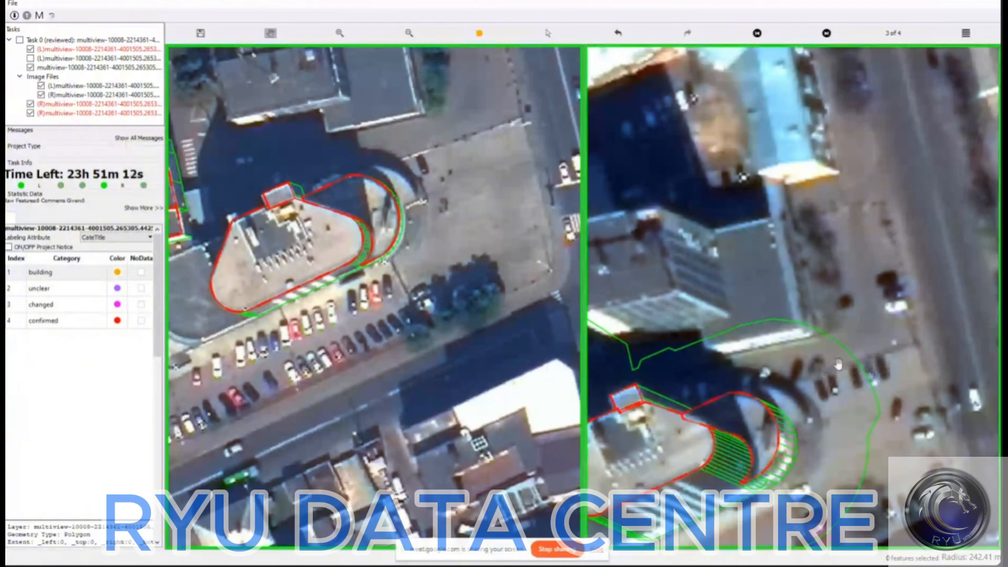
pyautogui.press('Right')
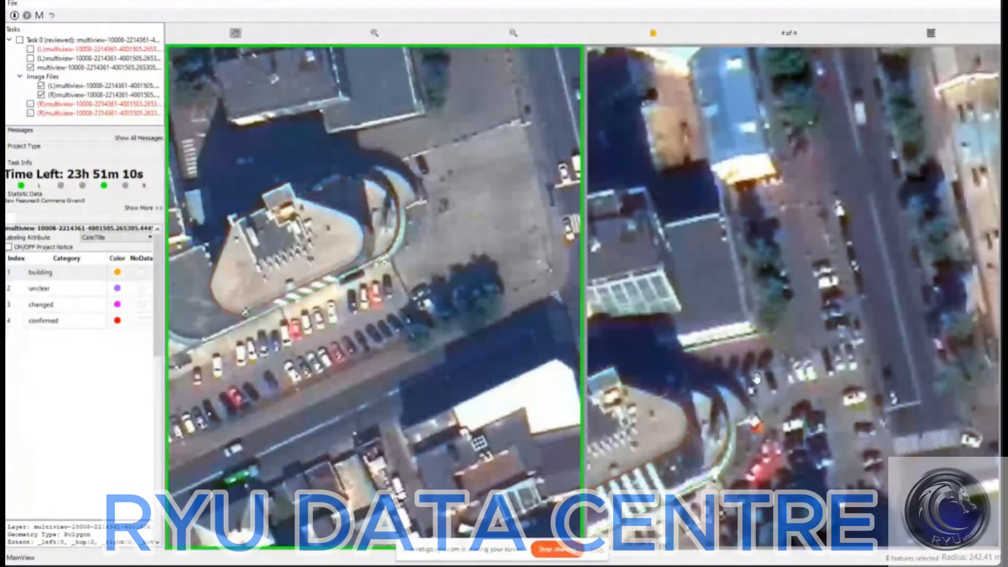
pyautogui.moveTo(761, 371); pyautogui.dragTo(808, 349)
pyautogui.rightClick(808, 347)
pyautogui.click(815, 360)
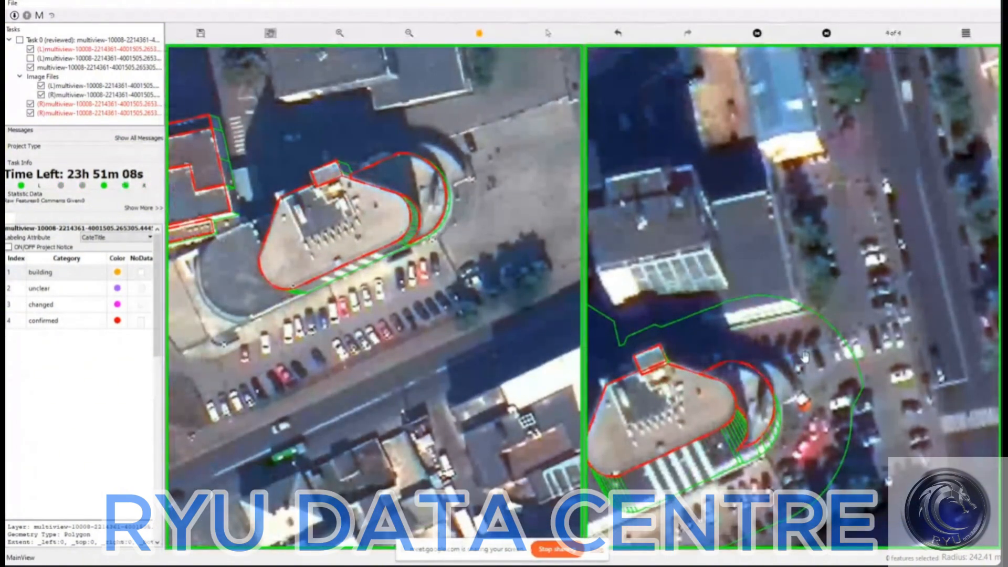
pyautogui.press('Right')
pyautogui.press('Left')
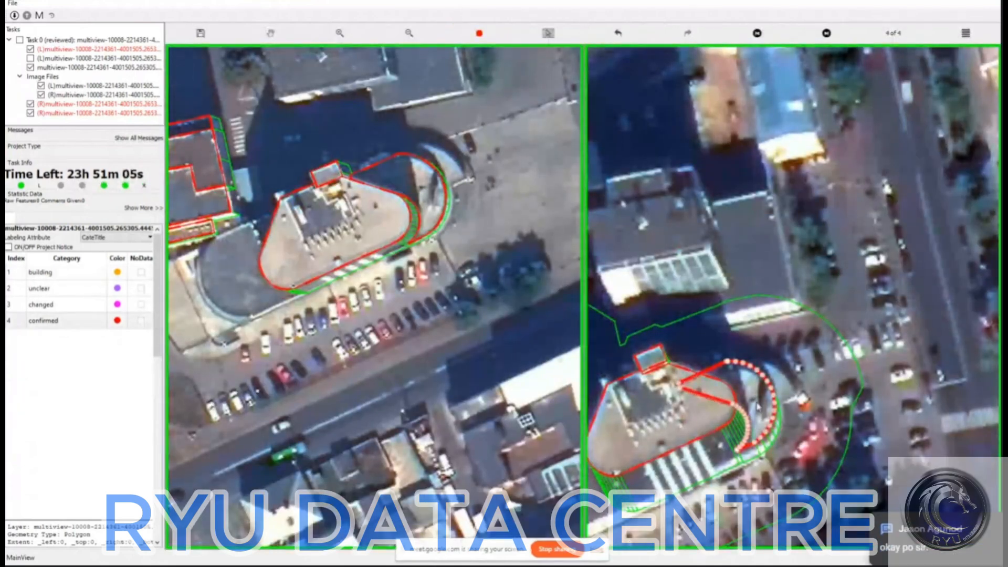
pyautogui.press('Escape')
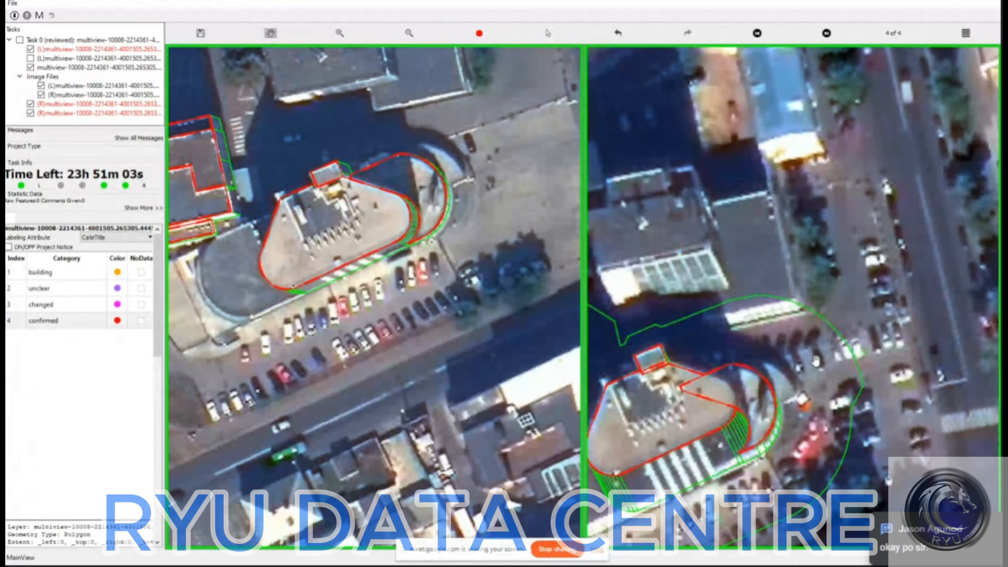
# - Select the curved structure's polygon in (R) image 1 of 4, mark it confirmed and check the rounded triangular roof's label
pyautogui.press('Right')
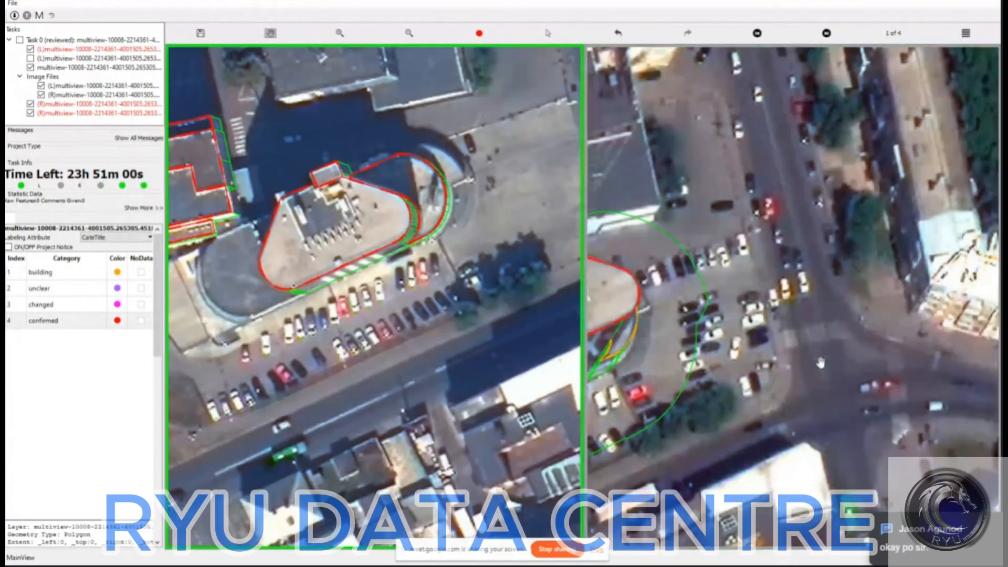
pyautogui.moveTo(691, 353); pyautogui.dragTo(773, 358)
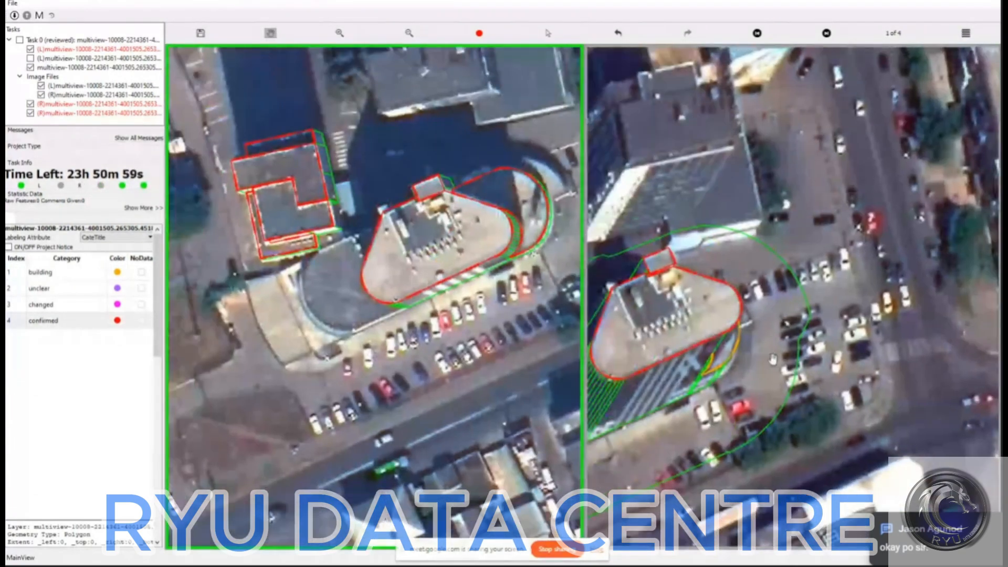
pyautogui.click(728, 357)
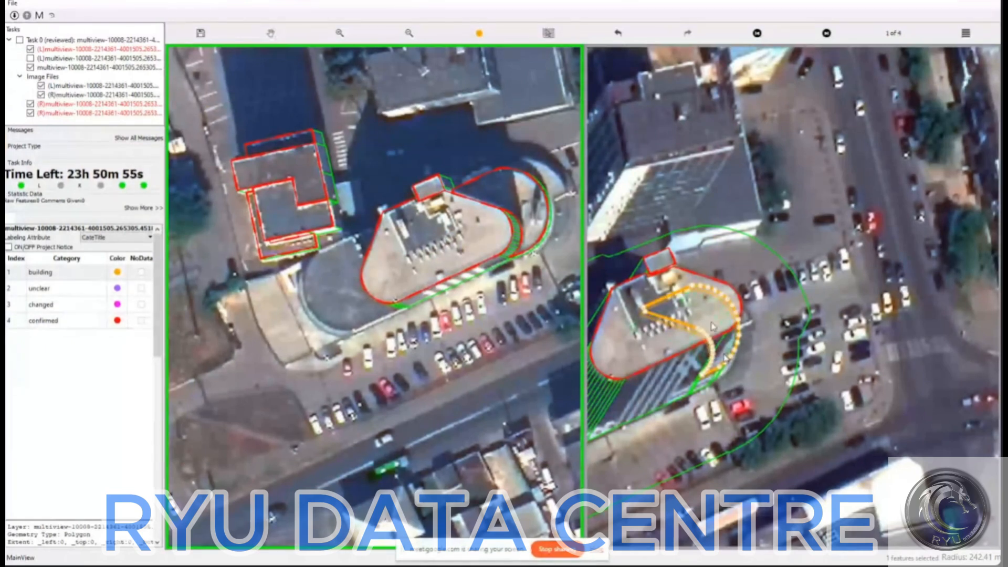
pyautogui.press('Delete')
pyautogui.press('4')
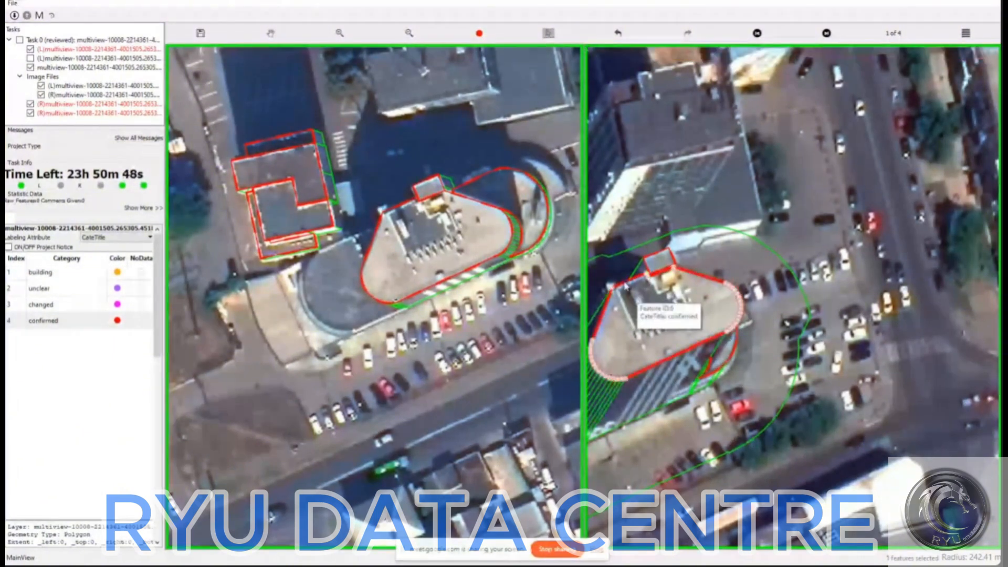
pyautogui.click(618, 320)
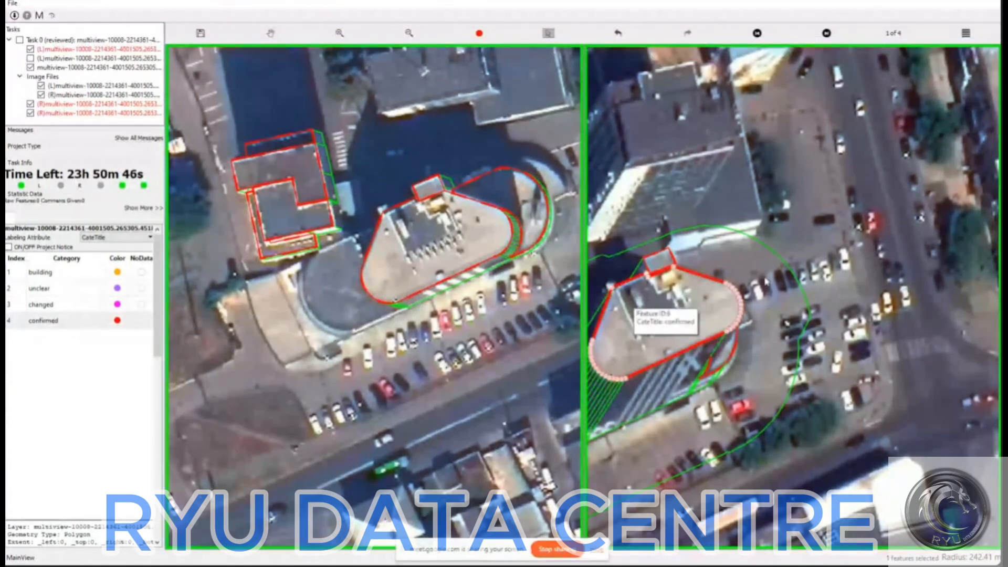
pyautogui.click(767, 283)
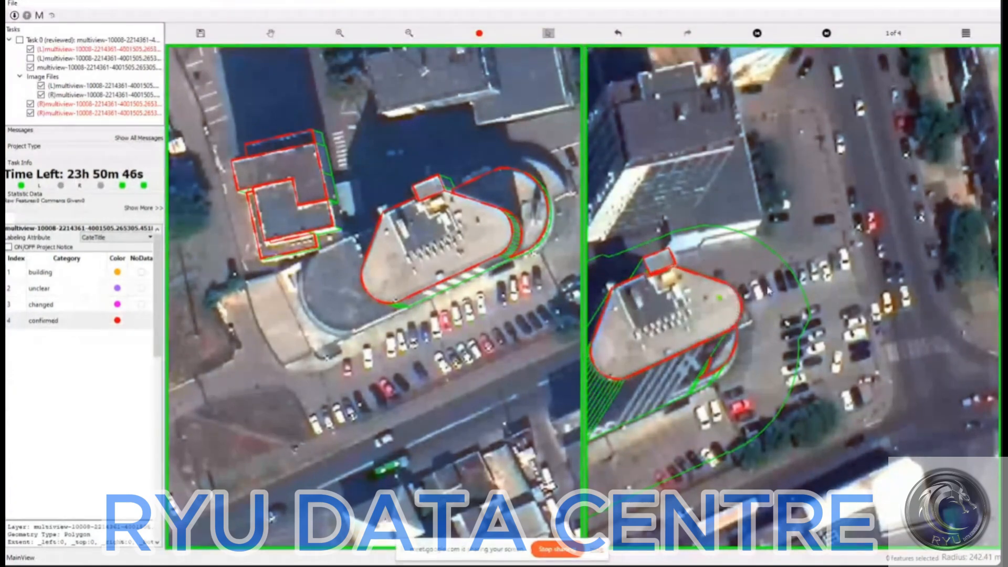
# - Show the second (L) annotation layer and compare its building outlines with the polygons already drawn
pyautogui.click(271, 33)
pyautogui.moveTo(503, 302); pyautogui.dragTo(453, 356)
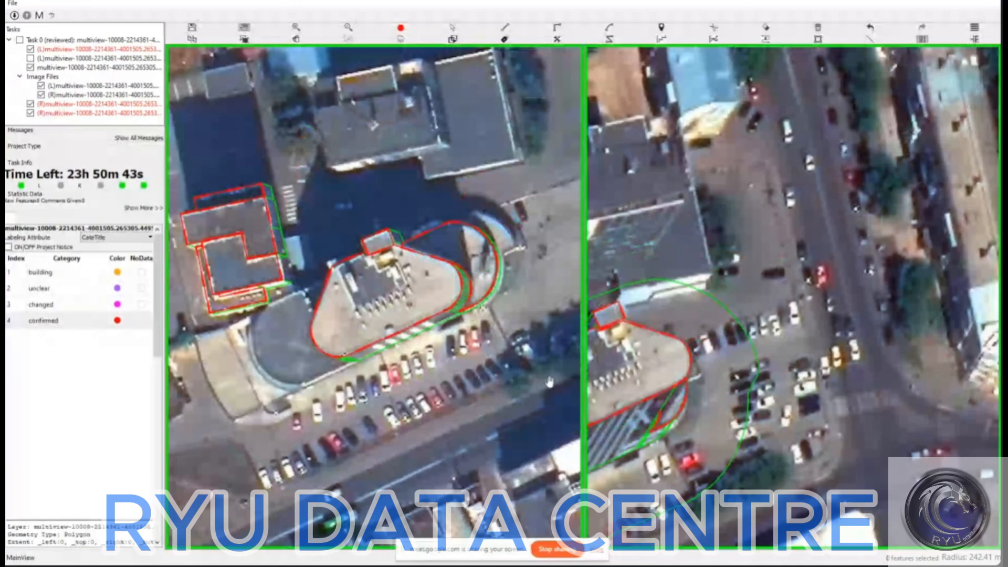
pyautogui.moveTo(709, 395); pyautogui.dragTo(763, 385)
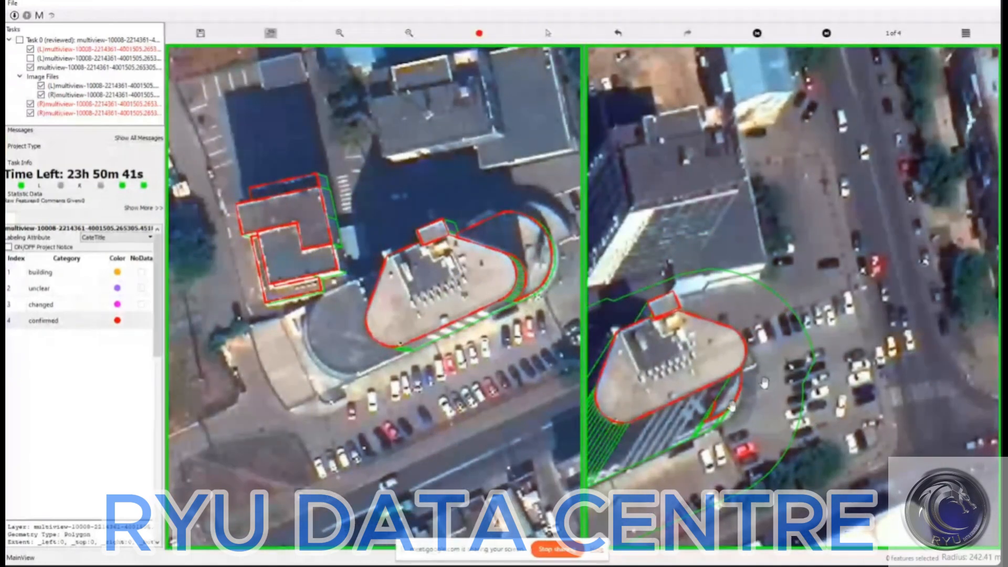
pyautogui.moveTo(778, 428); pyautogui.dragTo(752, 439)
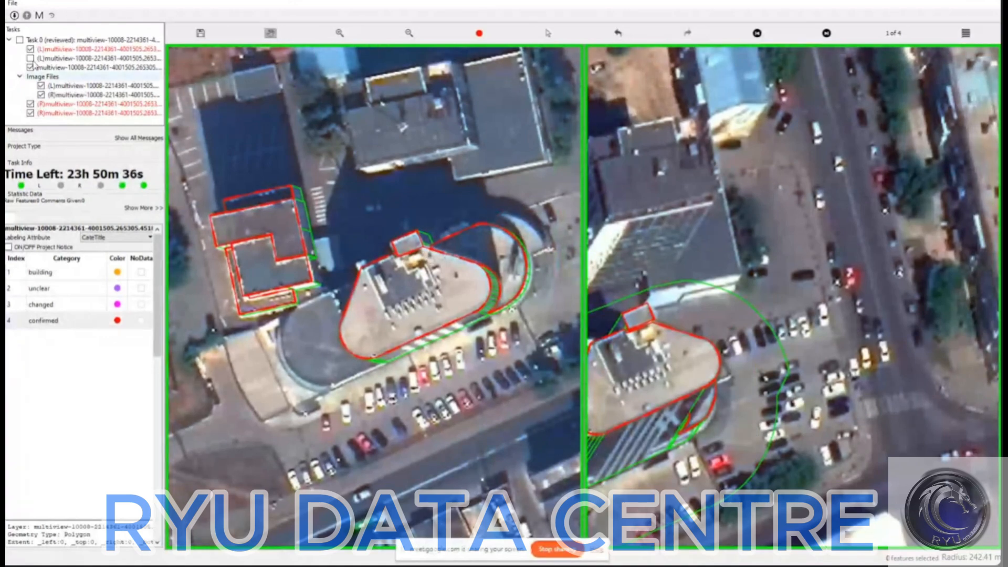
pyautogui.click(30, 58)
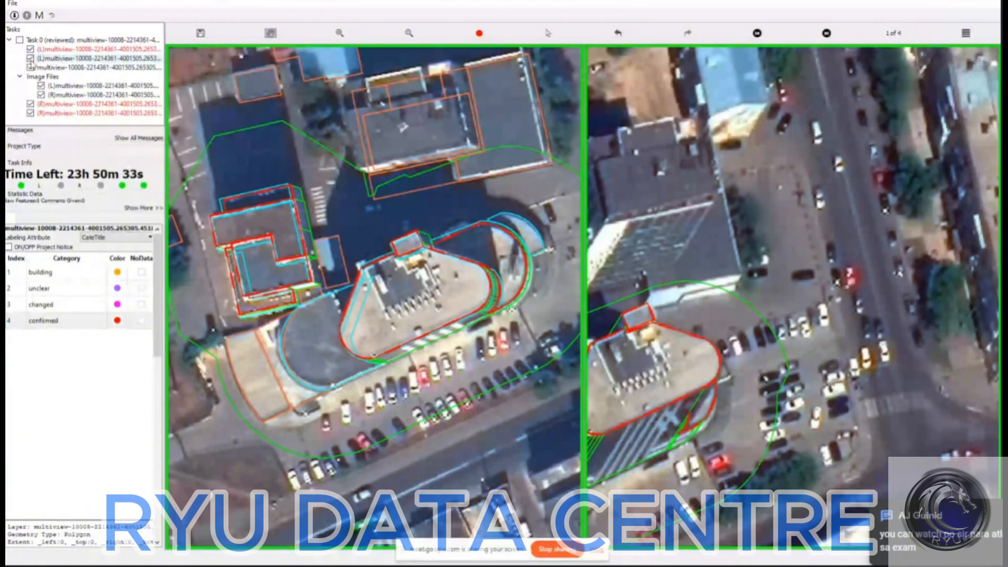
pyautogui.click(31, 58)
pyautogui.moveTo(569, 226); pyautogui.dragTo(506, 249)
pyautogui.scroll(2, 521, 248)
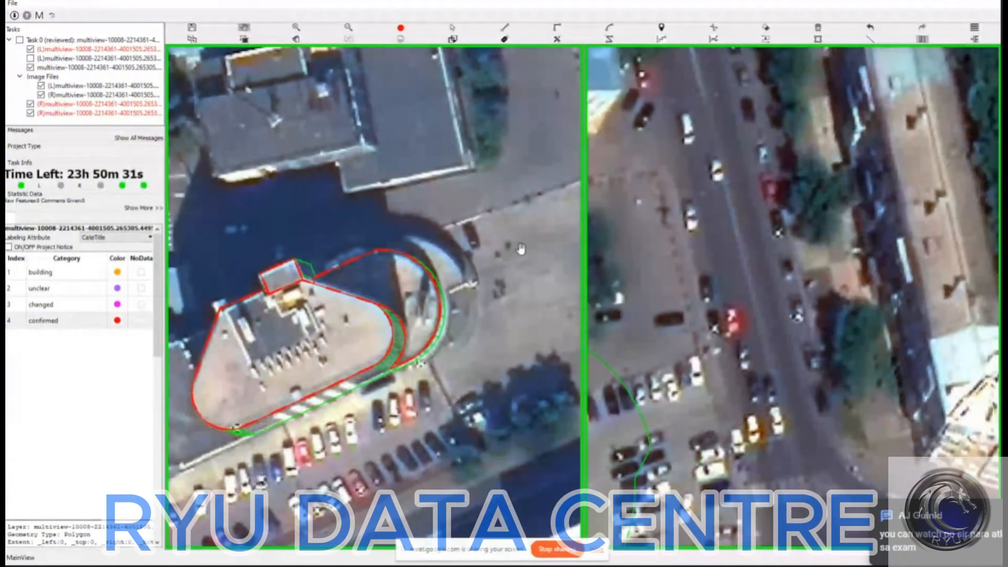
pyautogui.click(31, 58)
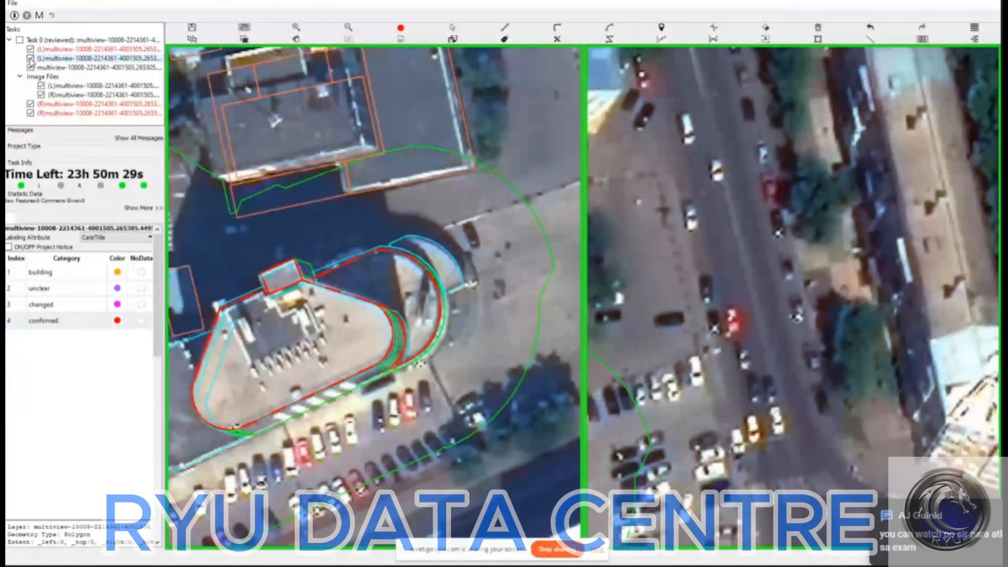
pyautogui.scroll(-2, 498, 295)
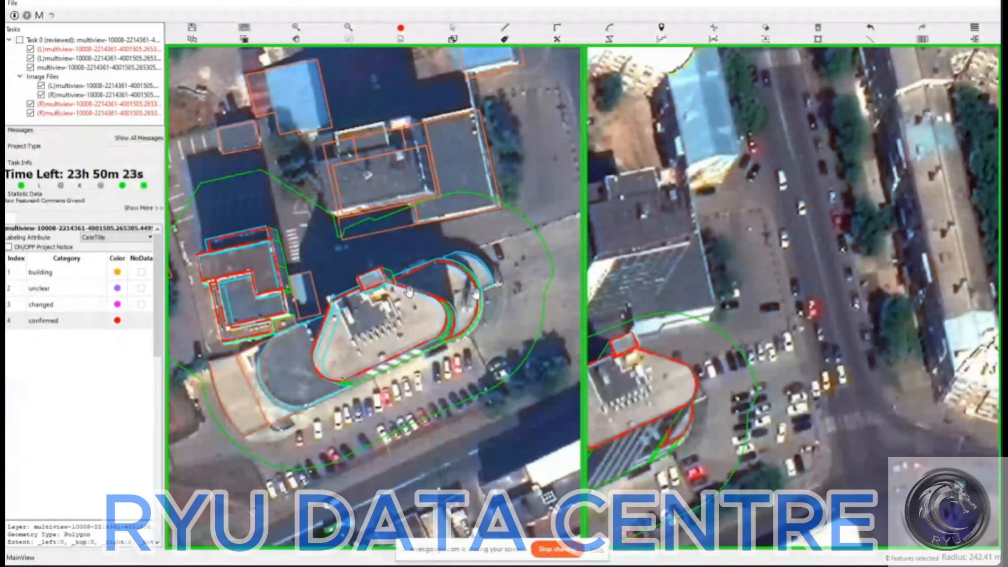
# - Hide the second (L) annotation layer and inspect the outer curved strip beside the curved structure in both images
pyautogui.scroll(1, 408, 292)
pyautogui.click(30, 57)
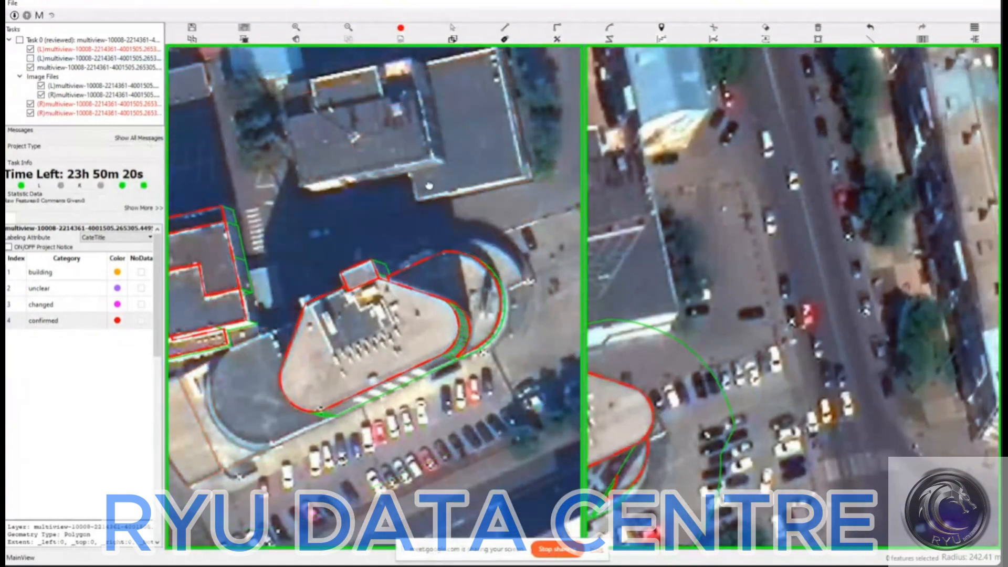
pyautogui.scroll(-2, 323, 193)
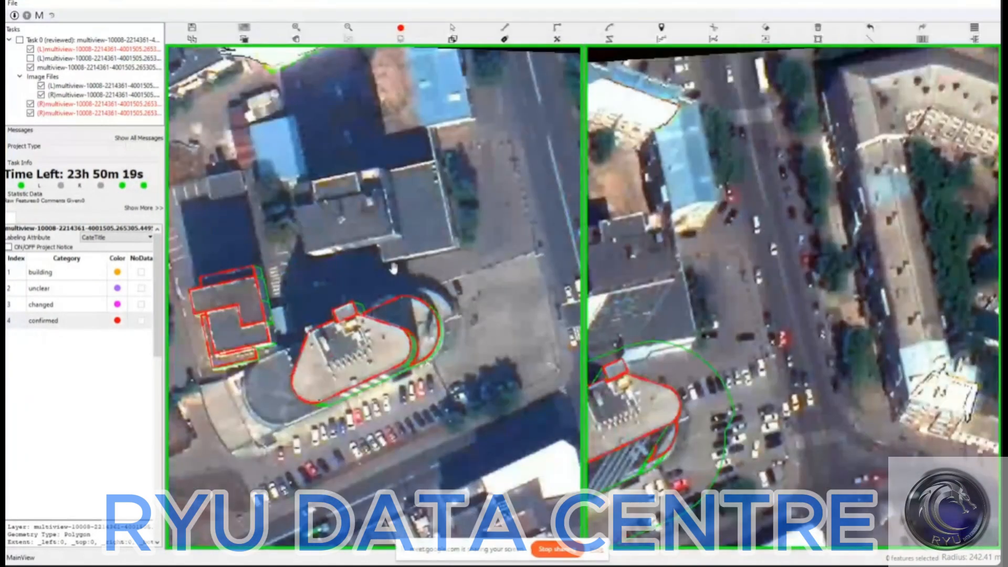
pyautogui.scroll(-1, 394, 268)
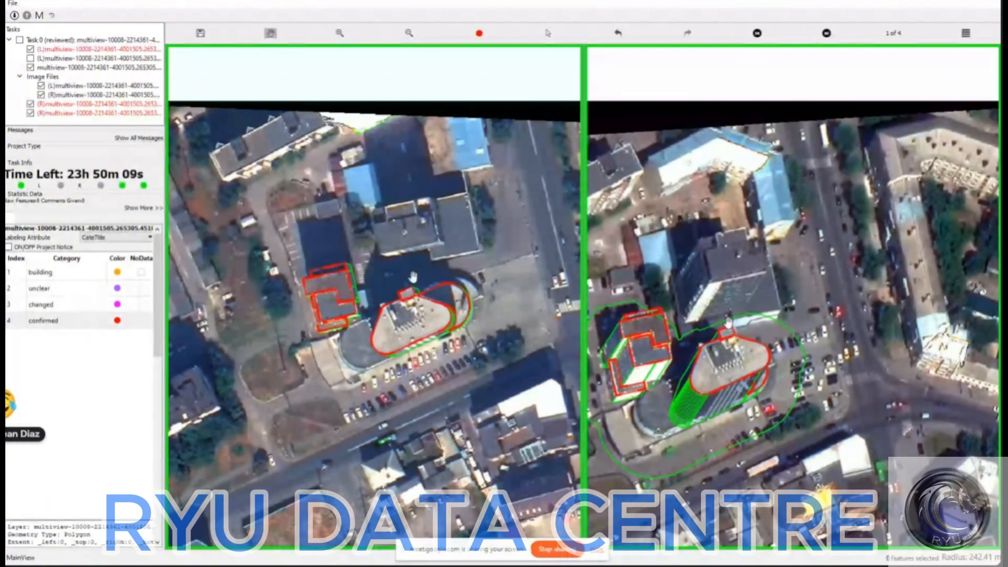
pyautogui.scroll(4, 412, 277)
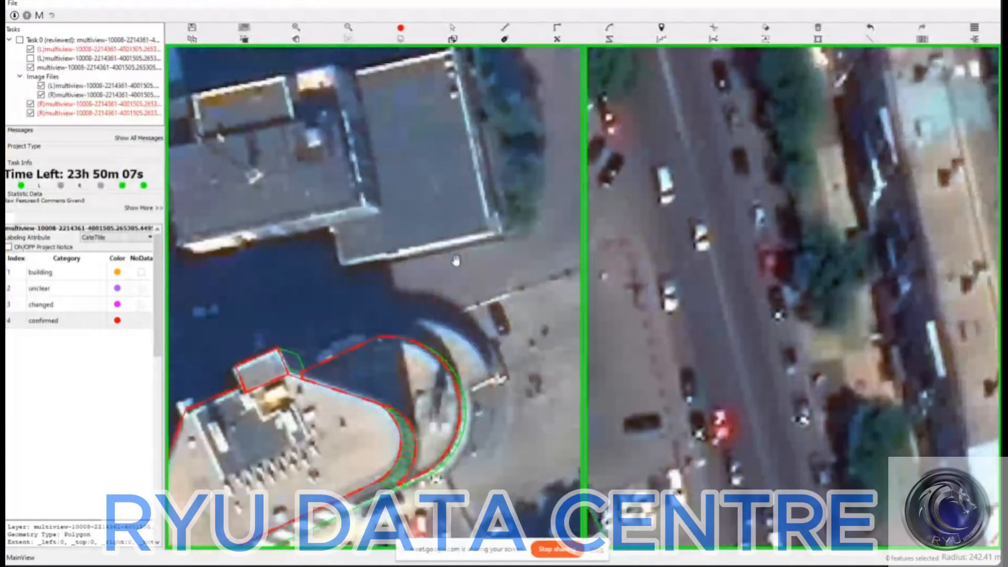
pyautogui.scroll(-4, 456, 261)
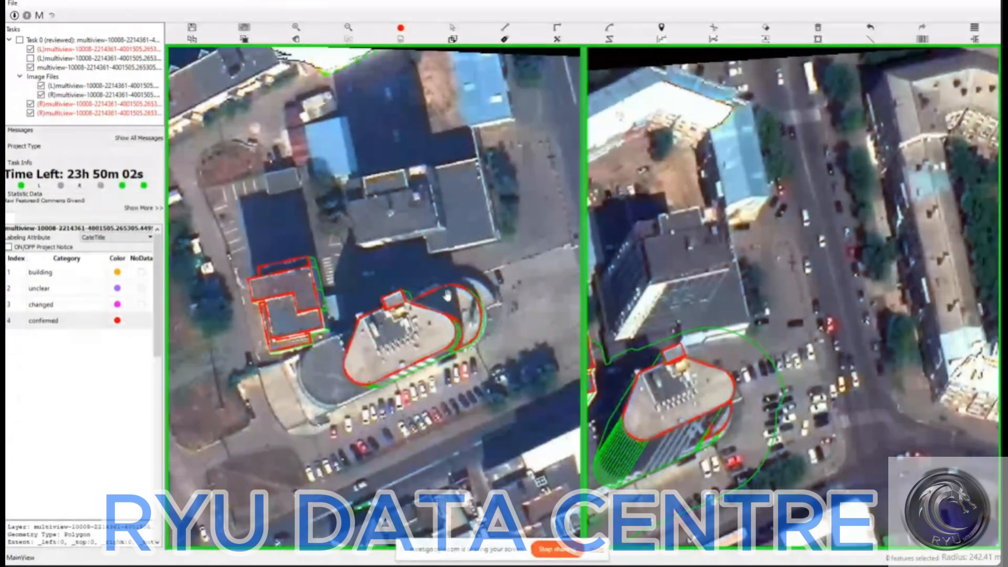
pyautogui.scroll(3, 447, 296)
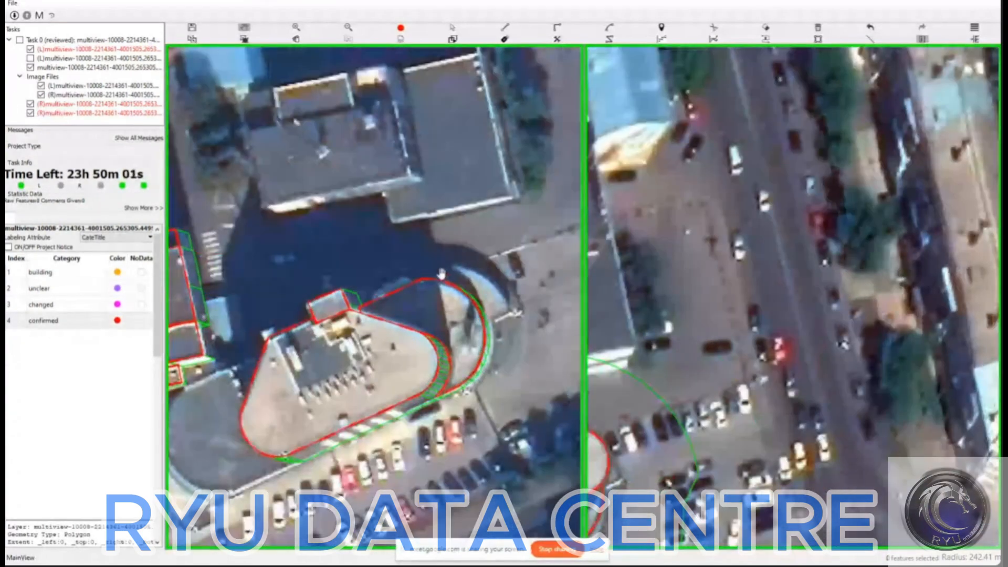
# - Try to trace the outer curved strip in the (L) image, following the curved structure's edge and an outer arc, and save it
pyautogui.press('e')
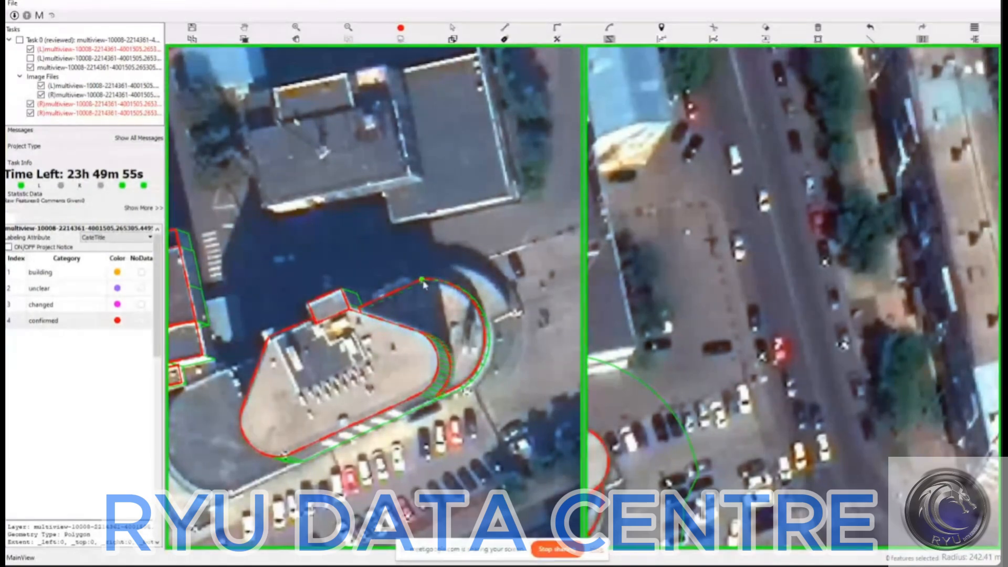
pyautogui.scroll(2, 423, 283)
pyautogui.click(426, 282)
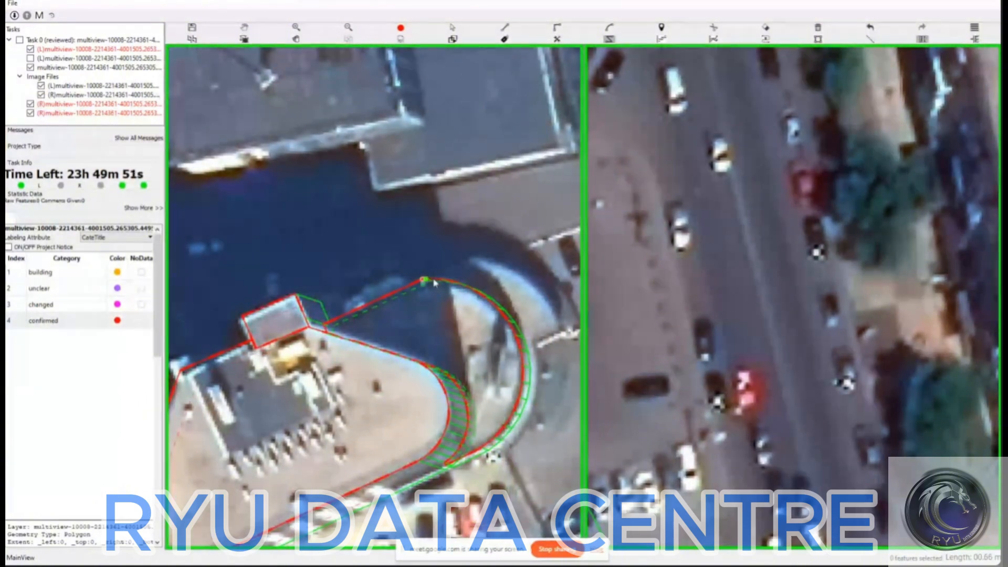
pyautogui.click(521, 349)
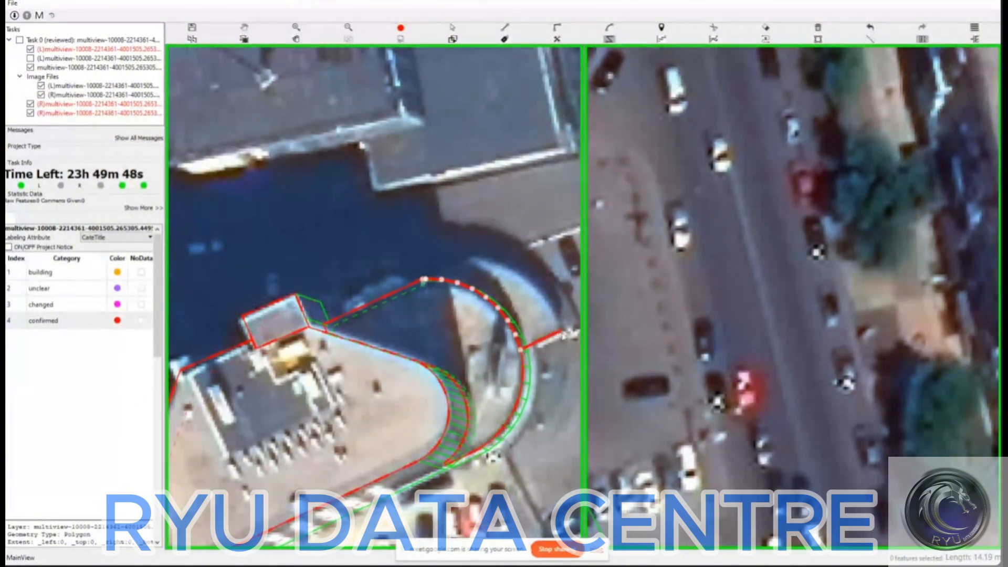
pyautogui.click(561, 332)
pyautogui.press('a')
pyautogui.click(475, 258)
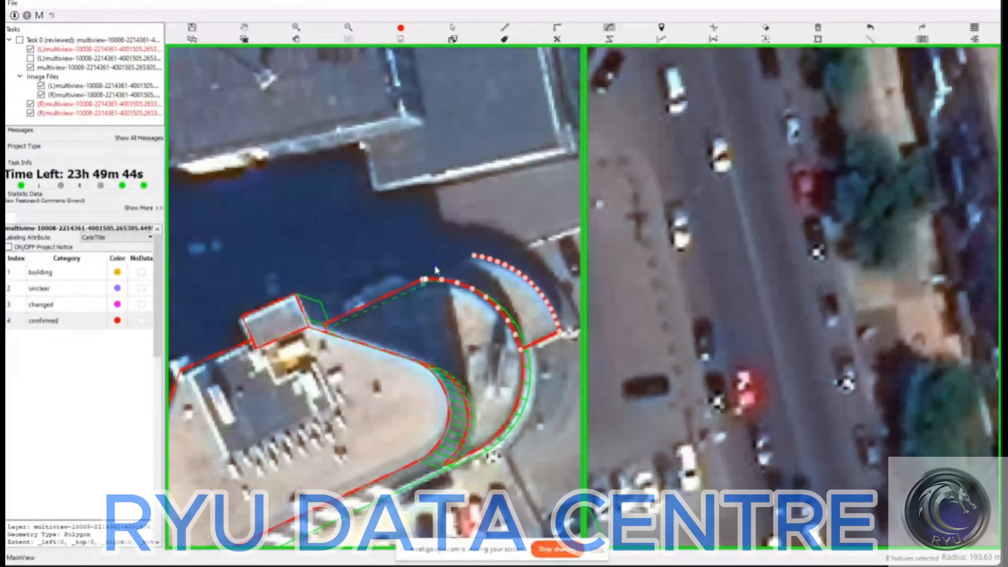
pyautogui.press('z')
pyautogui.rightClick(437, 267)
pyautogui.hotkey('ctrl', 's')
pyautogui.scroll(-2, 437, 266)
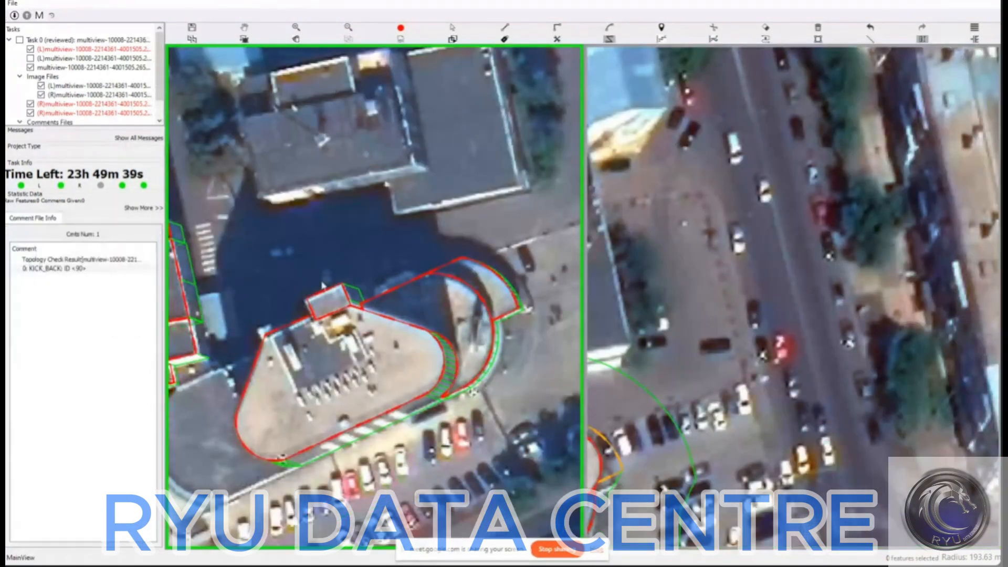
# - Delete the newly traced outer curved strip polygon from the (L) image
pyautogui.scroll(2, 415, 284)
pyautogui.moveTo(413, 283); pyautogui.dragTo(297, 280)
pyautogui.press('s')
pyautogui.click(461, 278)
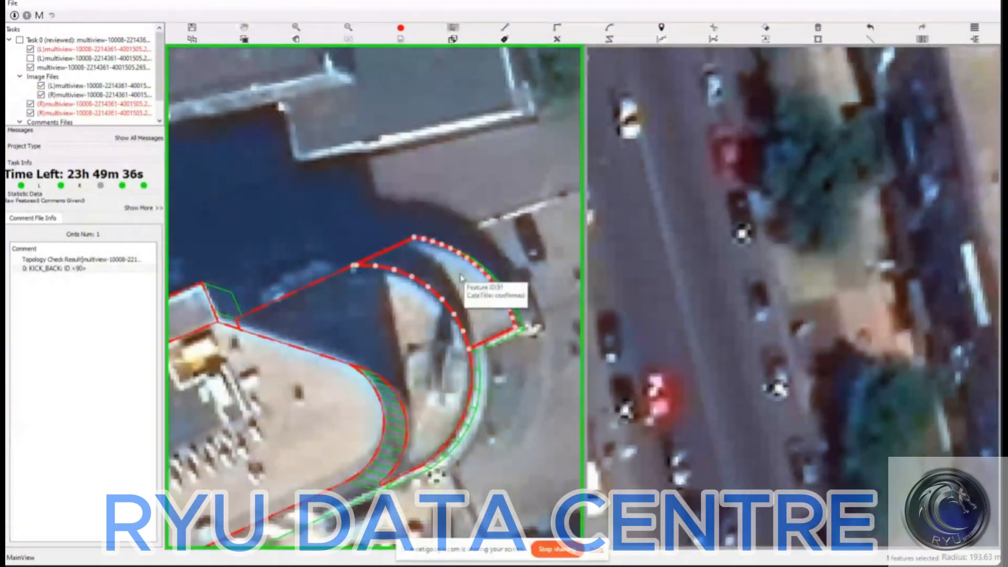
pyautogui.press('Delete')
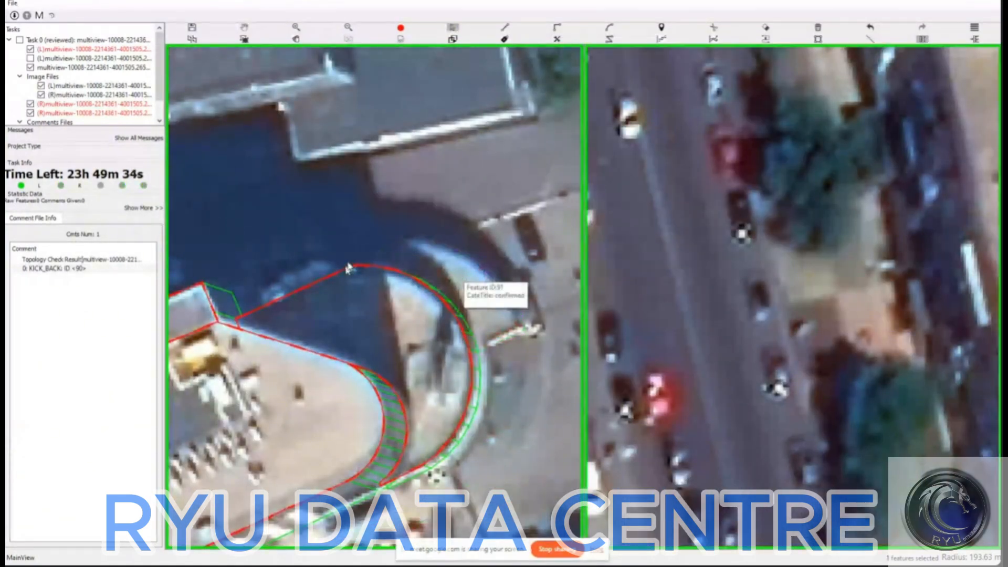
# - Redraw the outer curved strip in the (L) image along the shared edge and outer arc, adding a corner beside the starting point
pyautogui.click(353, 266)
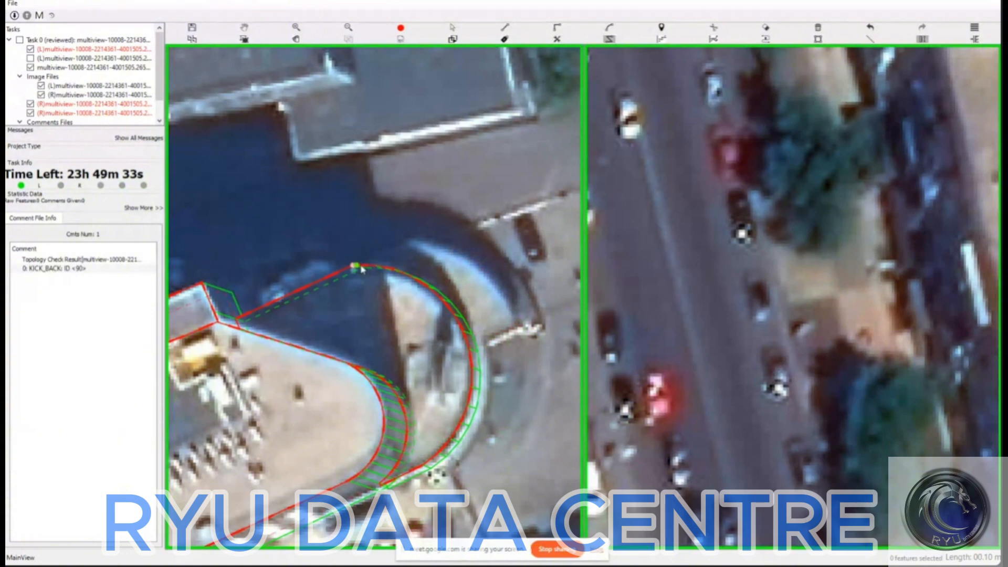
pyautogui.click(467, 344)
pyautogui.click(469, 349)
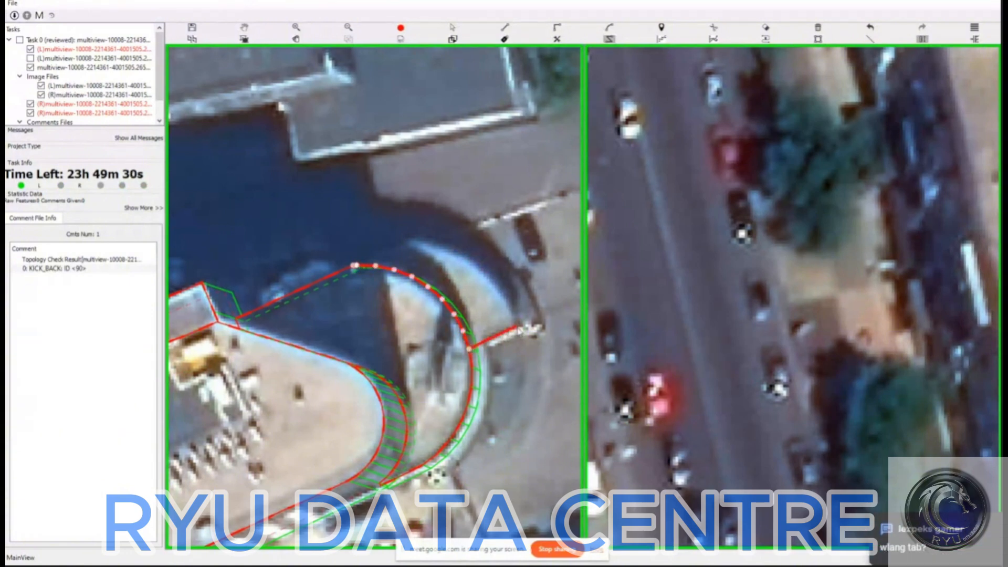
pyautogui.press('c')
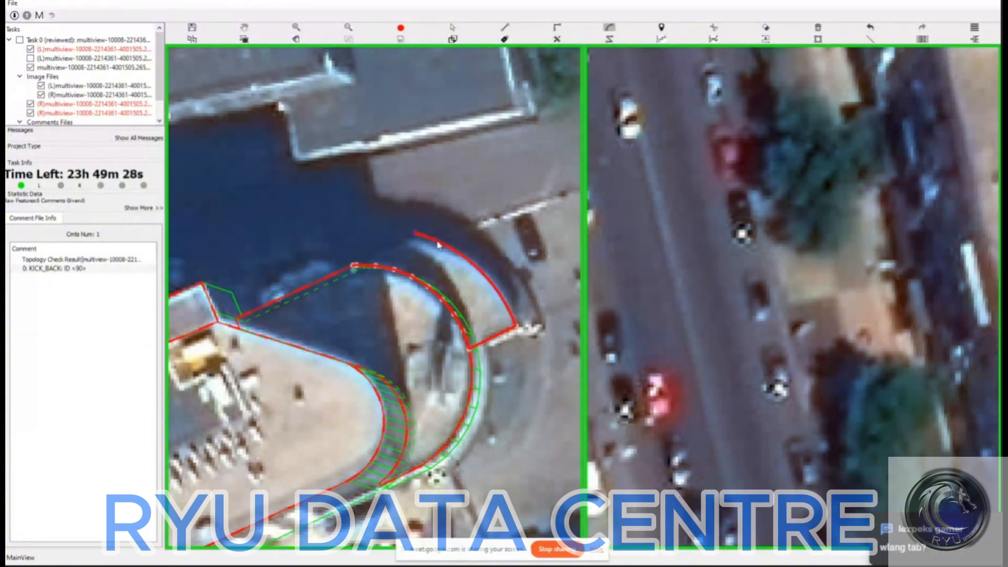
pyautogui.click(439, 244)
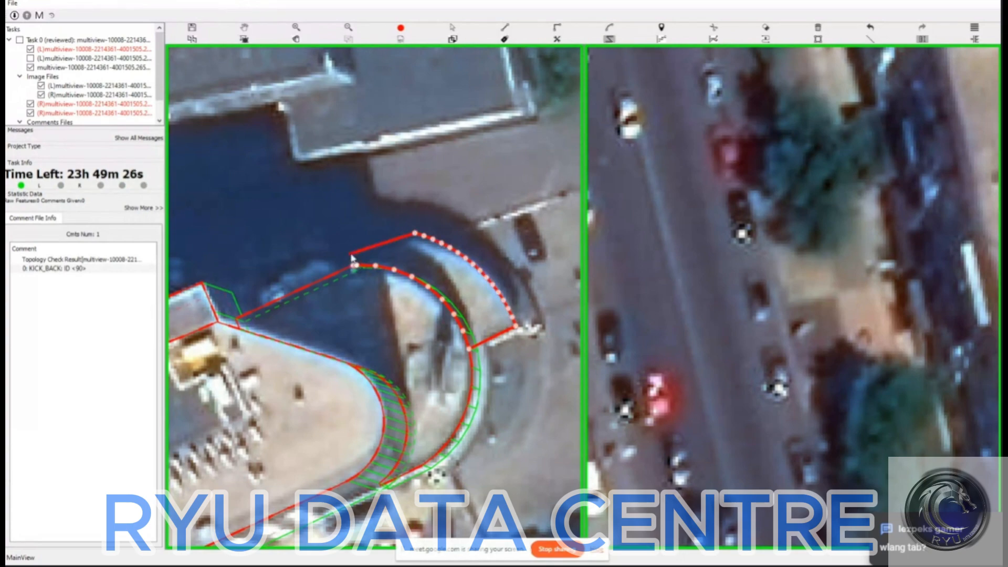
pyautogui.scroll(3, 337, 241)
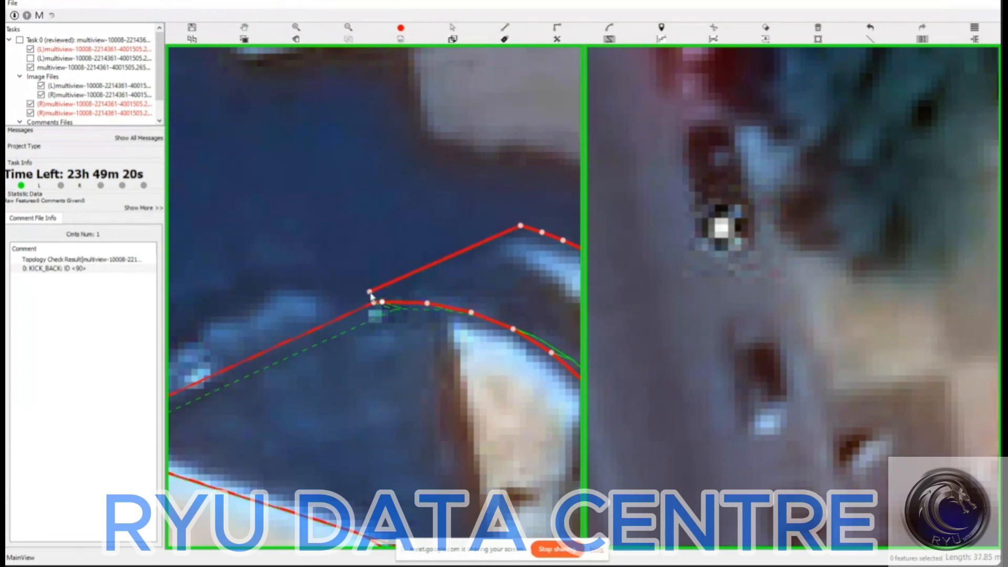
pyautogui.scroll(-6, 397, 294)
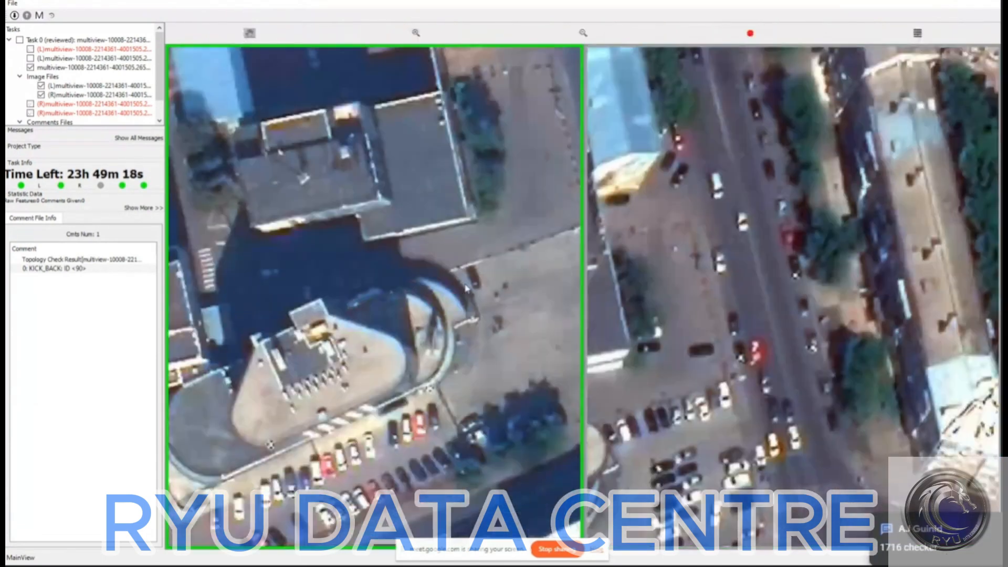
pyautogui.scroll(1, 478, 283)
pyautogui.scroll(-4, 641, 301)
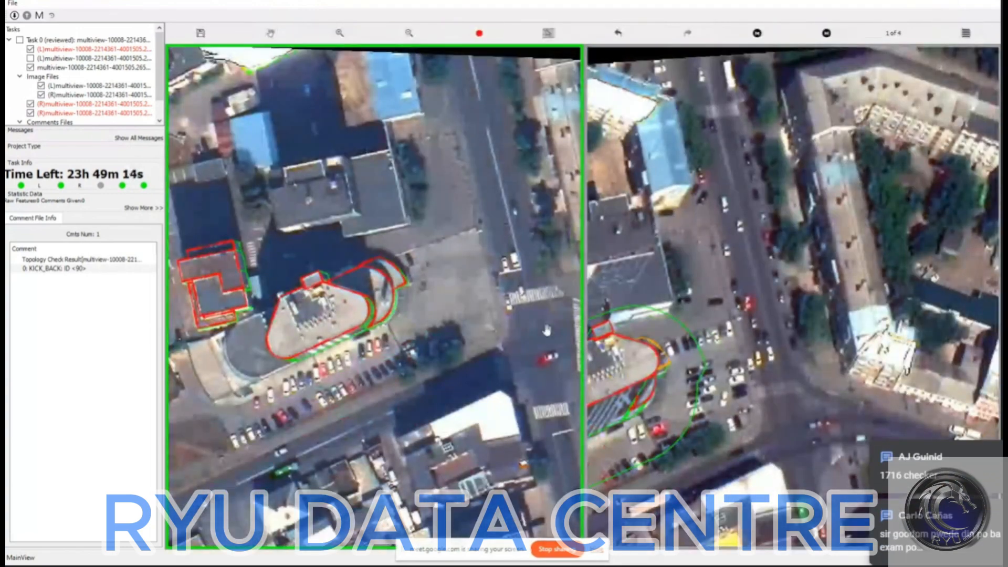
# - Select the outer curved strip in the (L) image and adjust its offset to align the projection in (R) image 1 of 4
pyautogui.moveTo(409, 276); pyautogui.dragTo(404, 278)
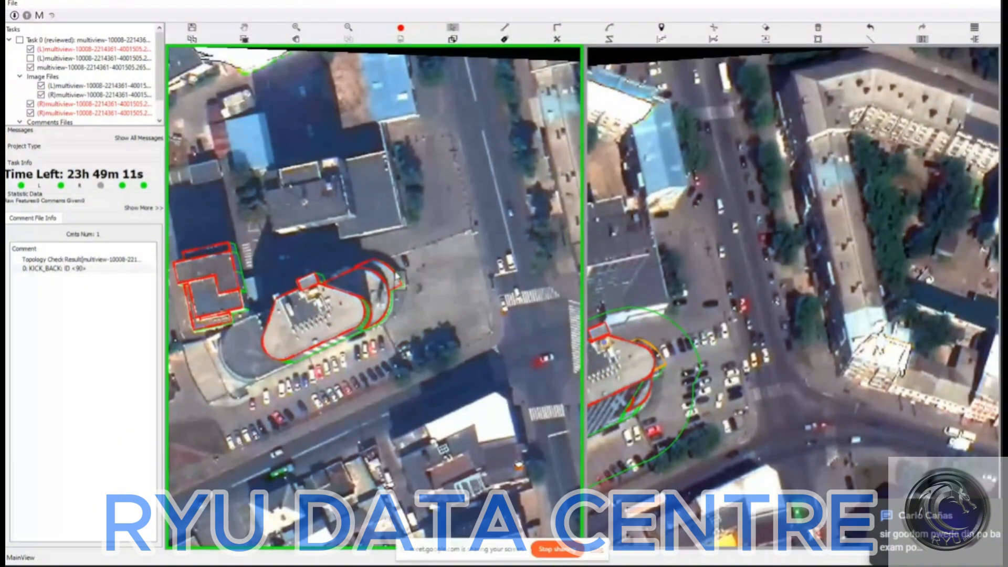
pyautogui.click(398, 282)
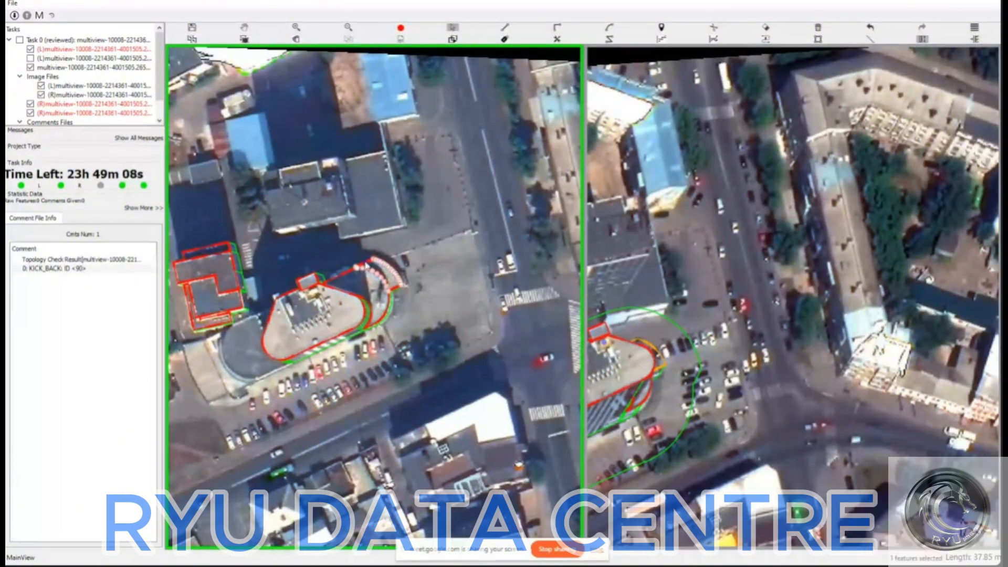
pyautogui.moveTo(366, 266); pyautogui.dragTo(369, 269)
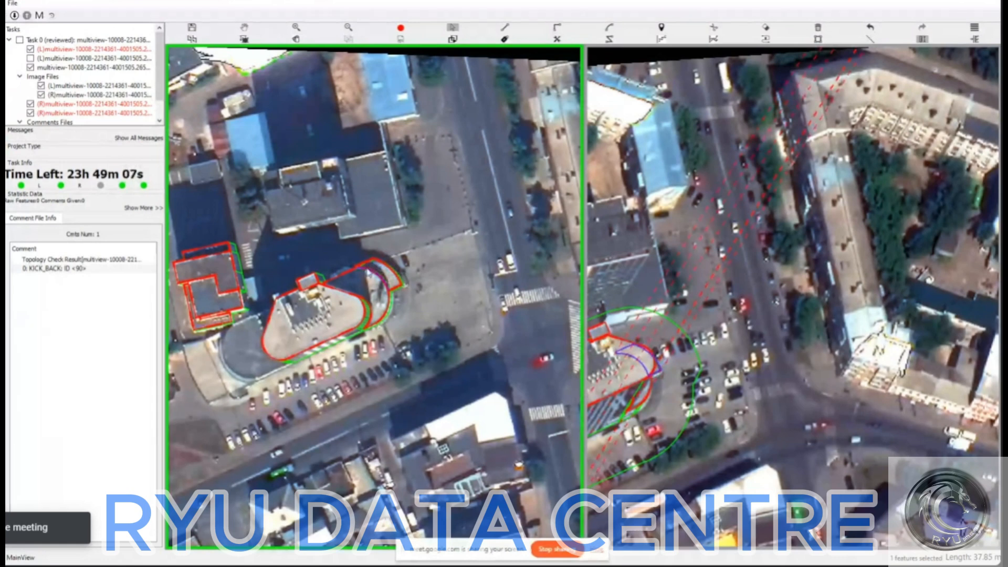
pyautogui.press('Escape')
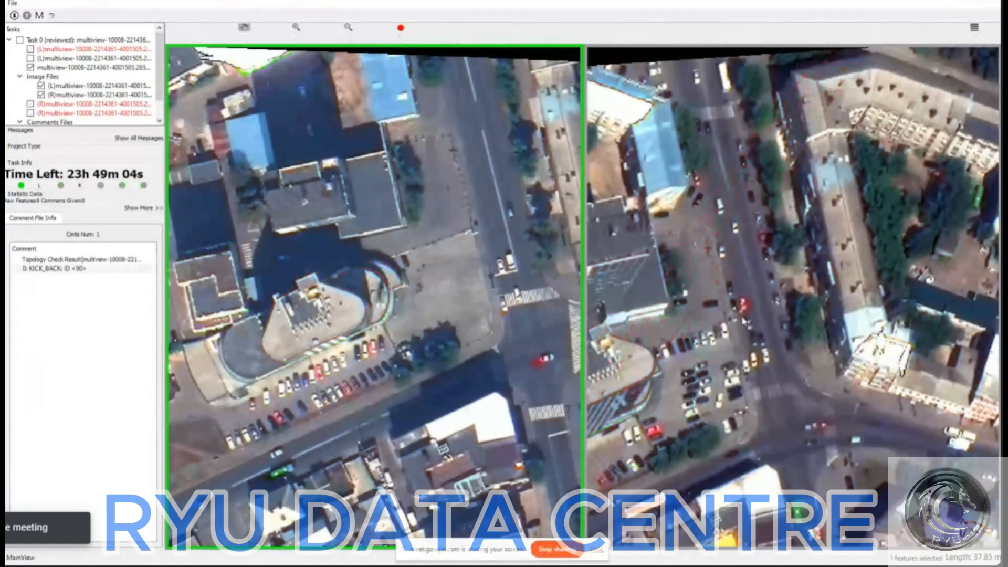
# - Select the outer curved strip's polygon in (R) image 1 of 4 and mark it confirmed
pyautogui.click(657, 376)
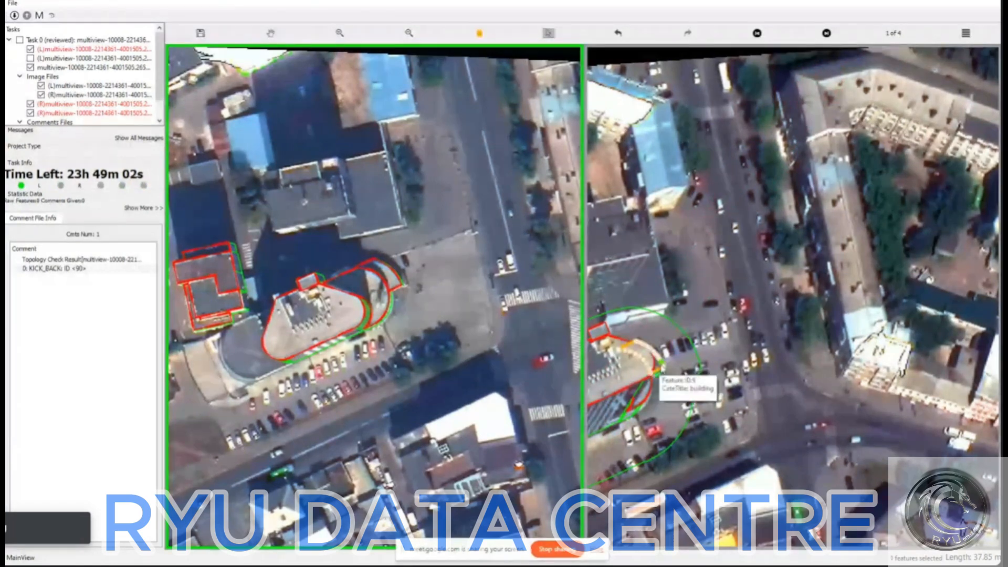
pyautogui.click(694, 381)
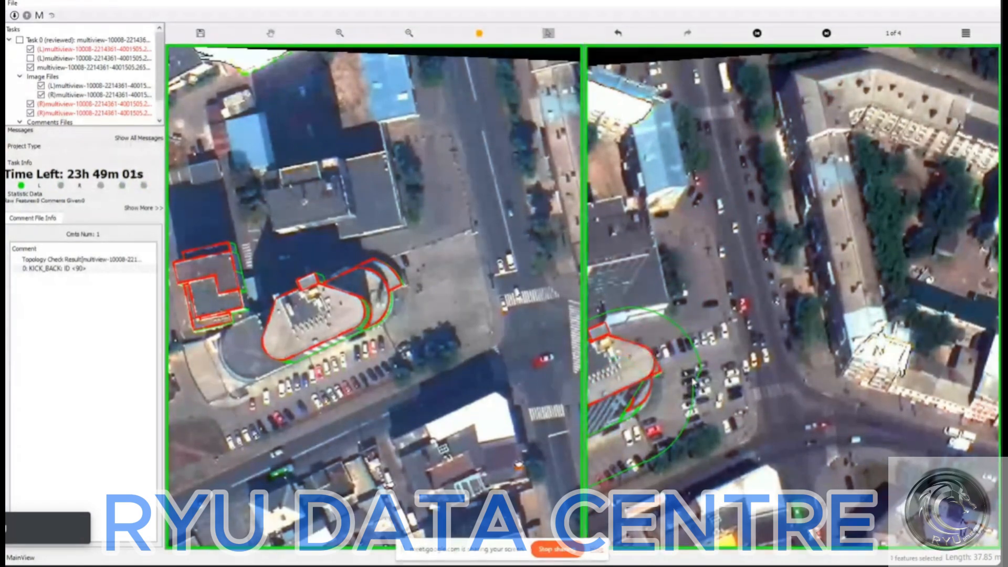
pyautogui.moveTo(699, 337); pyautogui.dragTo(829, 294)
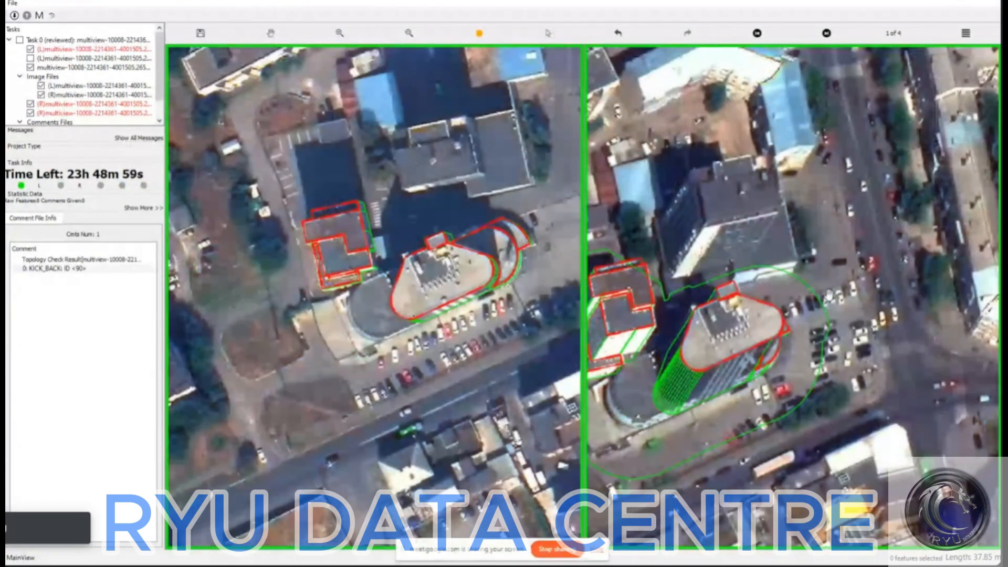
# - View the outer curved strip's polygon in (R) image 2 of 4 and mark it confirmed in images 3 and 4
pyautogui.press('Right')
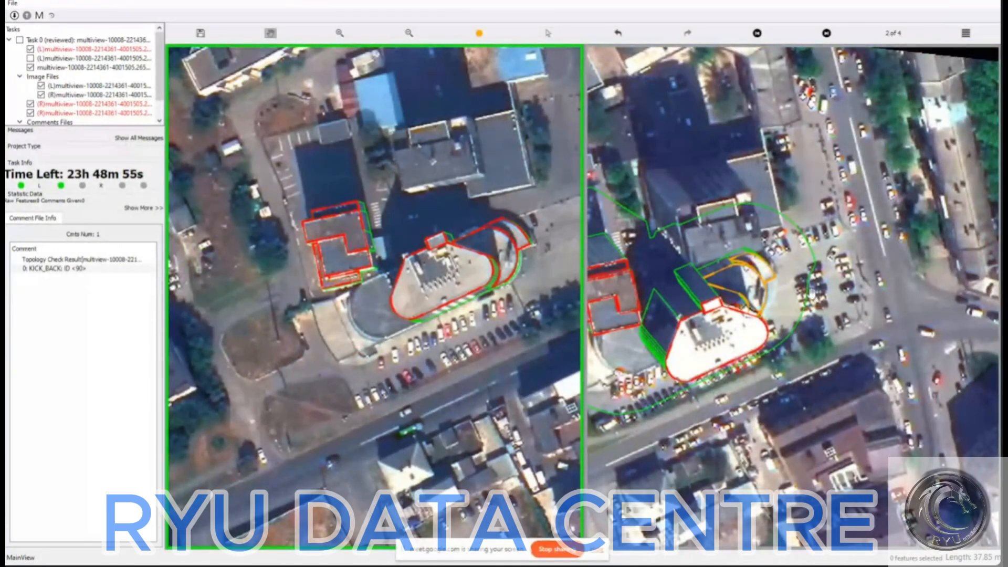
pyautogui.press('Right')
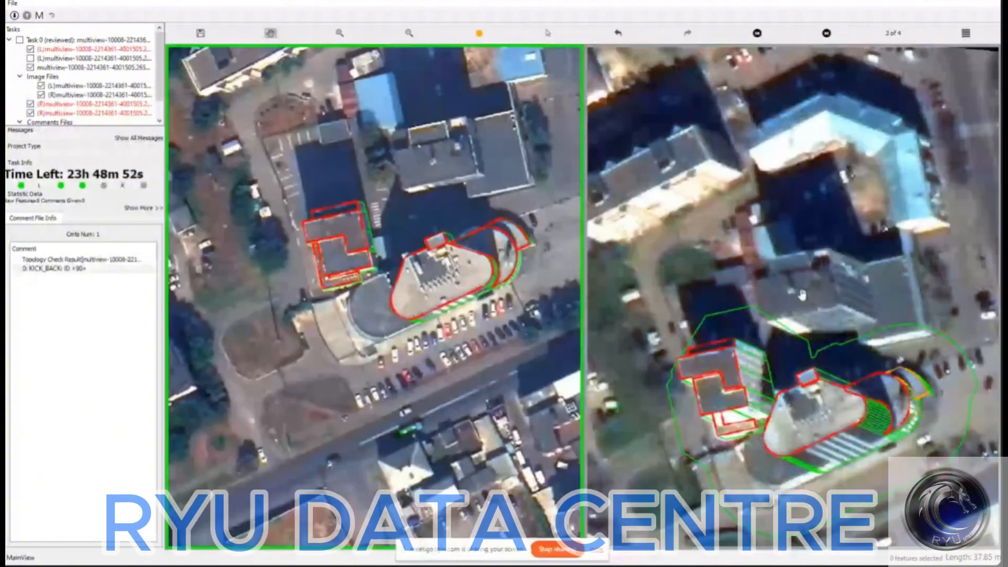
pyautogui.press('Escape')
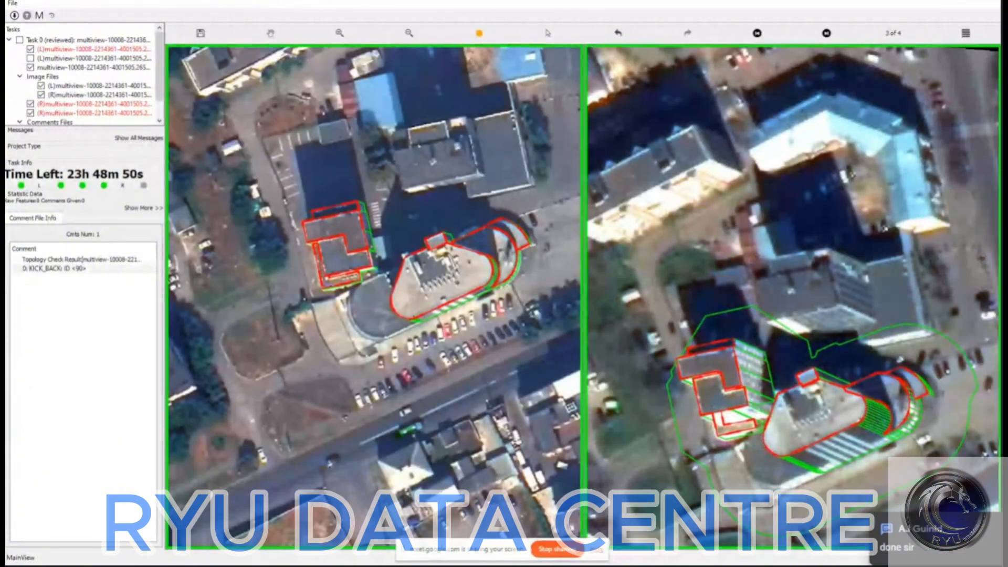
pyautogui.press('Right')
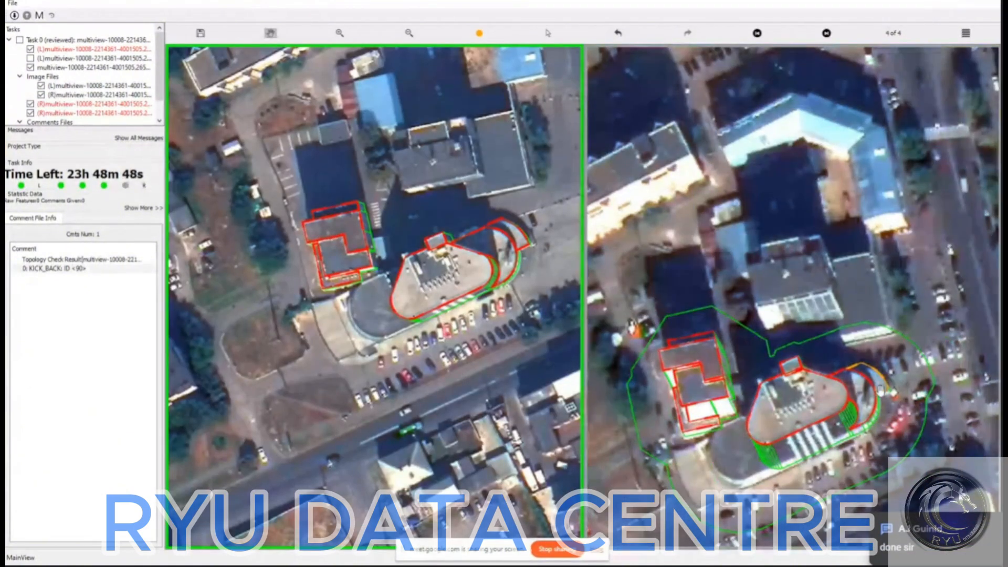
pyautogui.press('Escape')
pyautogui.press('Right')
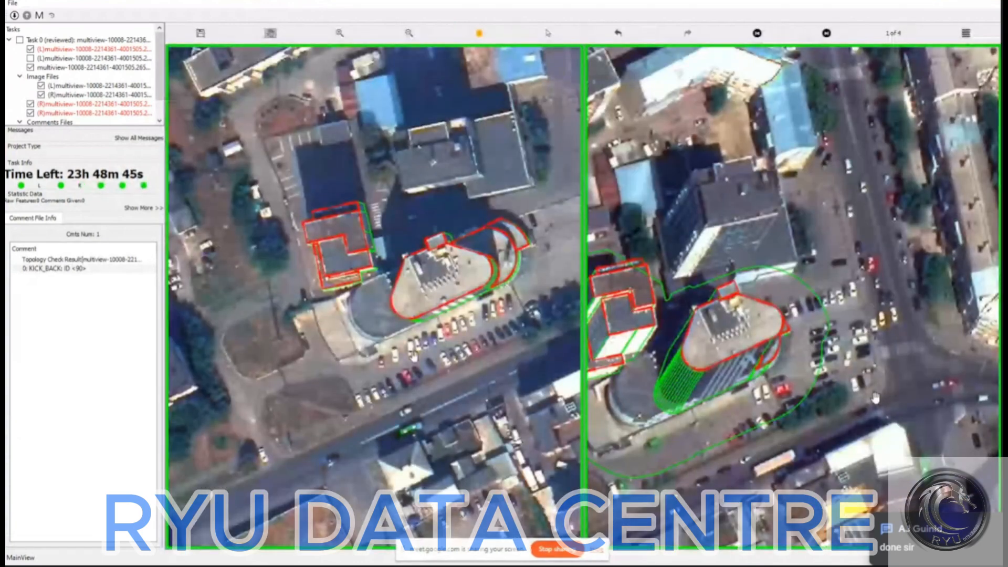
# - Start the low curved wing's roof outline in the (L) image by tracing the edge it shares with the triangular tower roof's rounded end
pyautogui.scroll(2, 487, 368)
pyautogui.moveTo(487, 368); pyautogui.dragTo(578, 396)
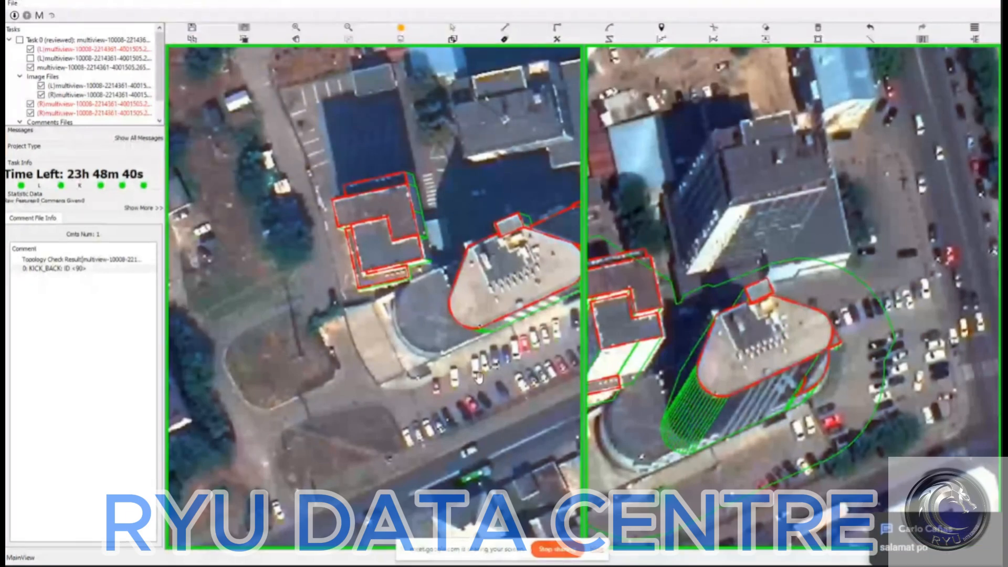
pyautogui.scroll(1, 438, 332)
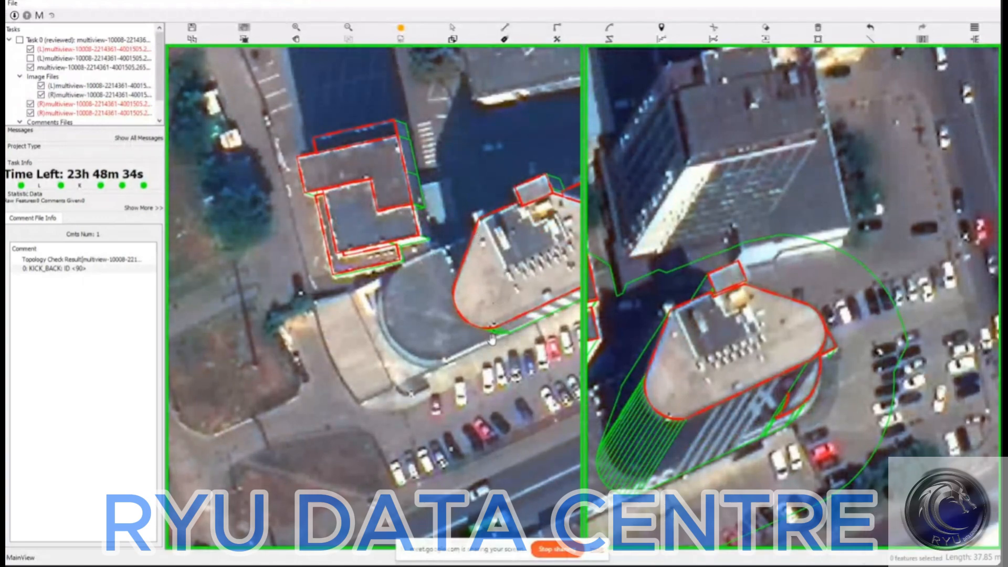
pyautogui.scroll(-1, 496, 388)
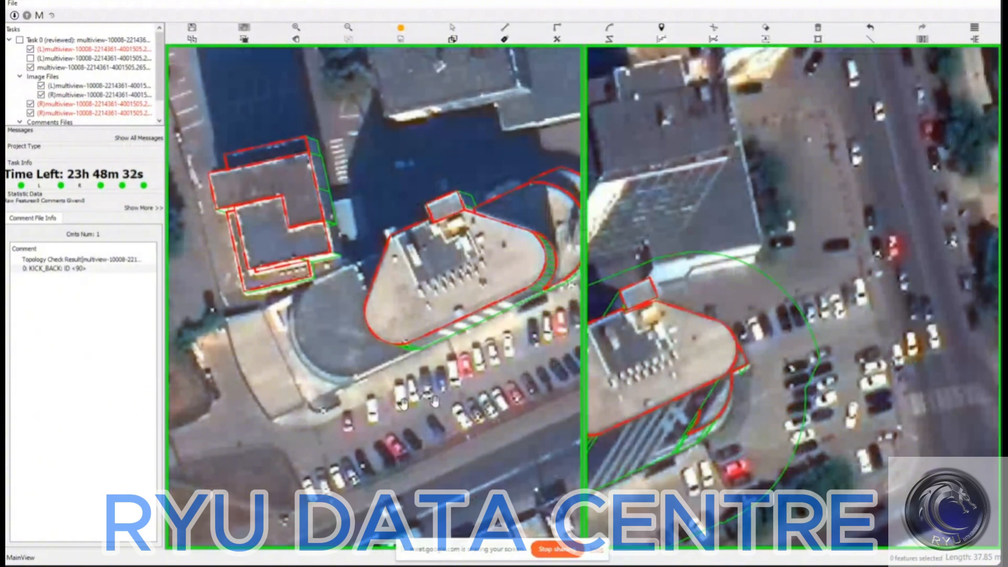
pyautogui.scroll(-1, 402, 368)
pyautogui.scroll(1, 433, 395)
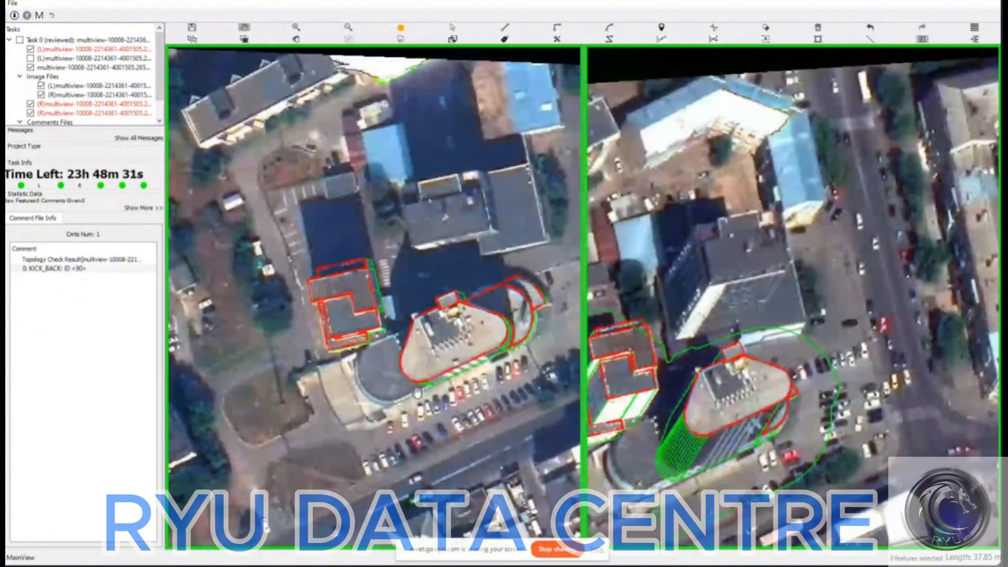
pyautogui.scroll(1, 436, 392)
pyautogui.scroll(2, 435, 388)
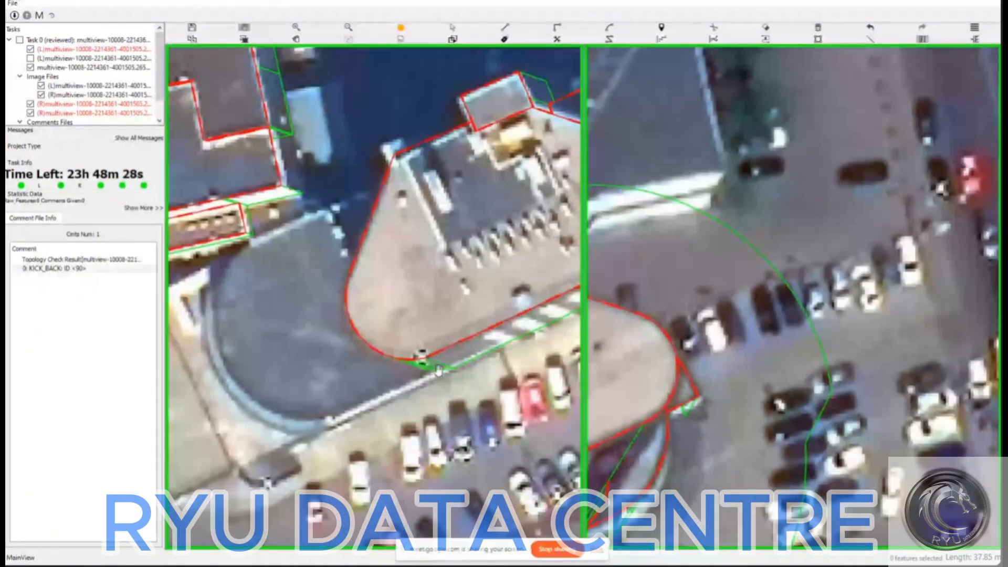
pyautogui.scroll(1, 442, 373)
pyautogui.press('r')
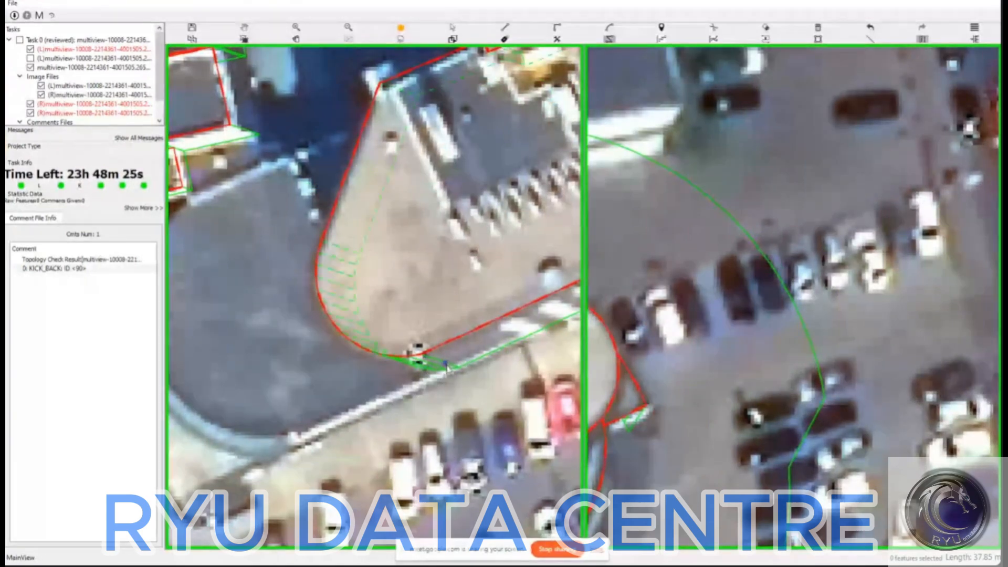
pyautogui.scroll(-2, 447, 367)
pyautogui.scroll(-1, 447, 370)
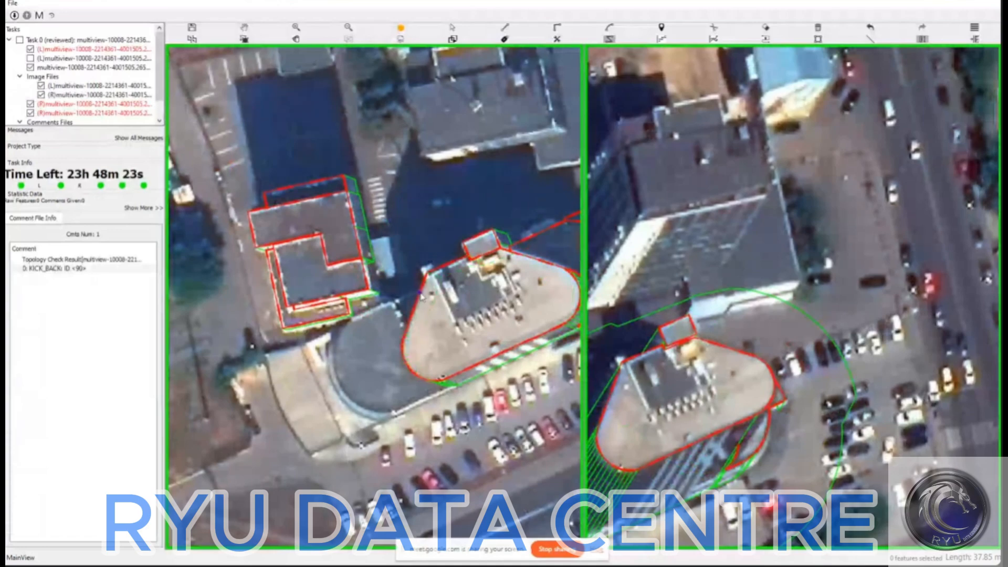
pyautogui.click(421, 291)
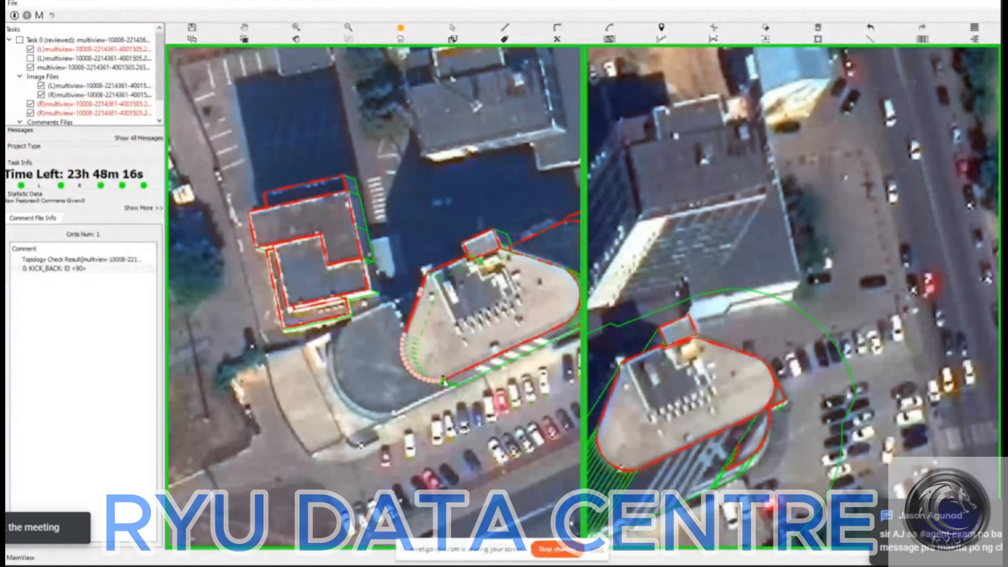
pyautogui.click(444, 379)
pyautogui.click(444, 380)
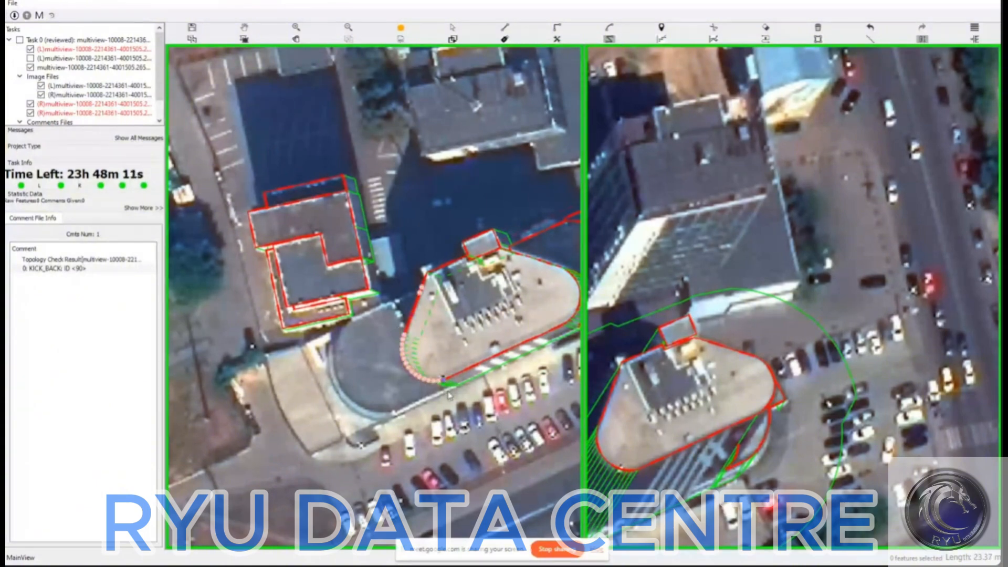
# - Complete the low curved wing's roof in the (L) image with a straight front edge, an outer arc and a straight rear edge
pyautogui.scroll(1, 443, 383)
pyautogui.scroll(2, 436, 367)
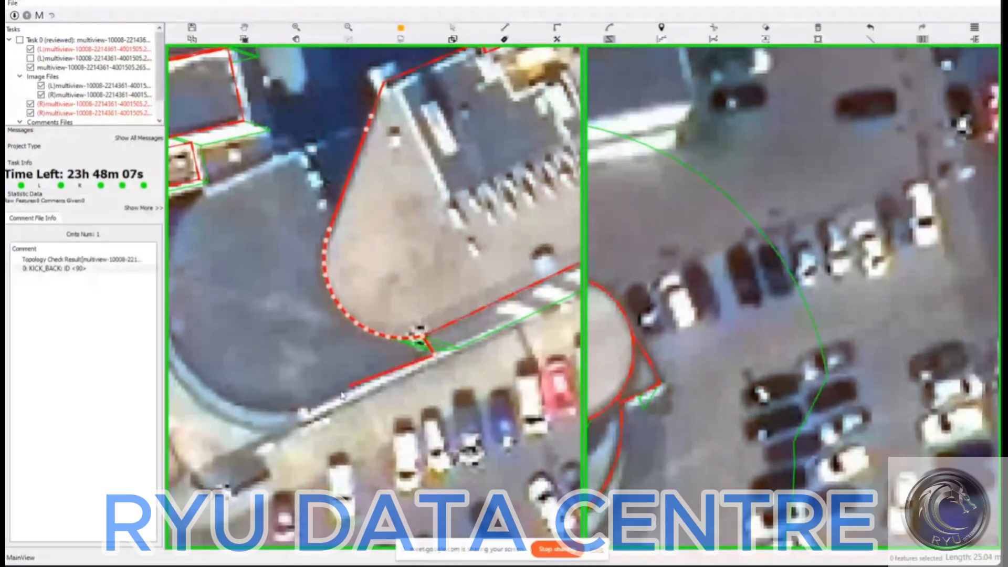
pyautogui.click(304, 414)
pyautogui.scroll(-1, 305, 414)
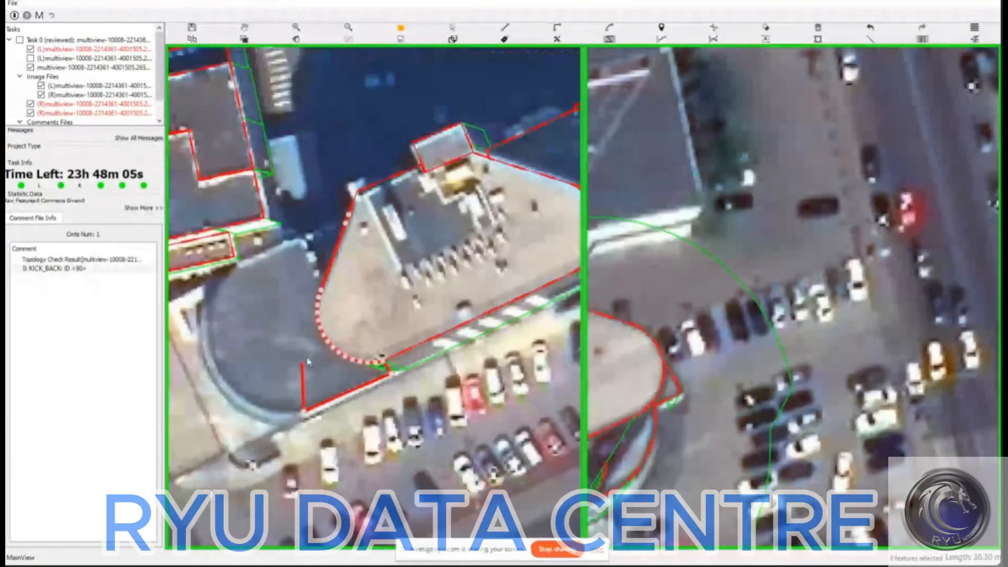
pyautogui.press('a')
pyautogui.click(236, 266)
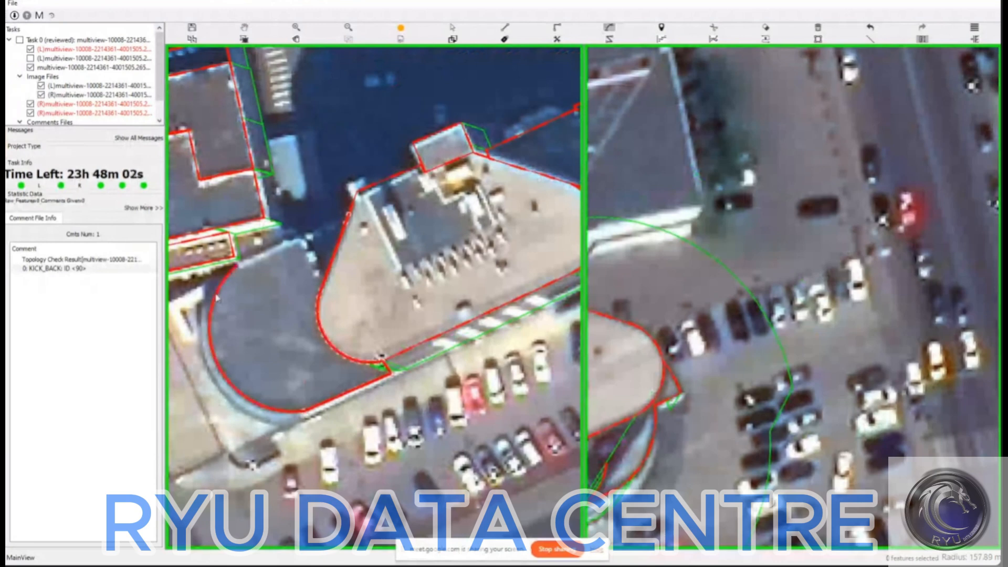
pyautogui.click(215, 299)
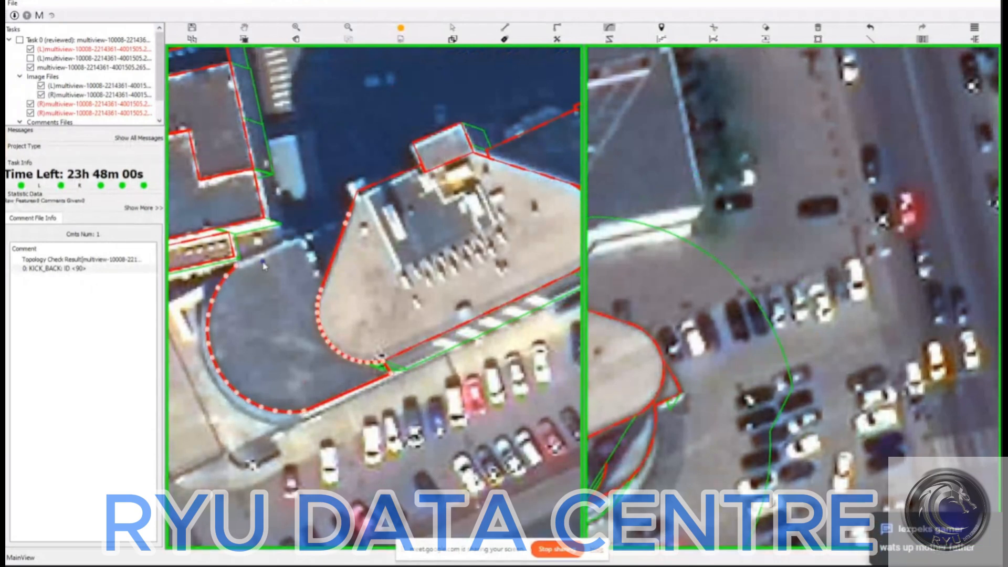
pyautogui.press('l')
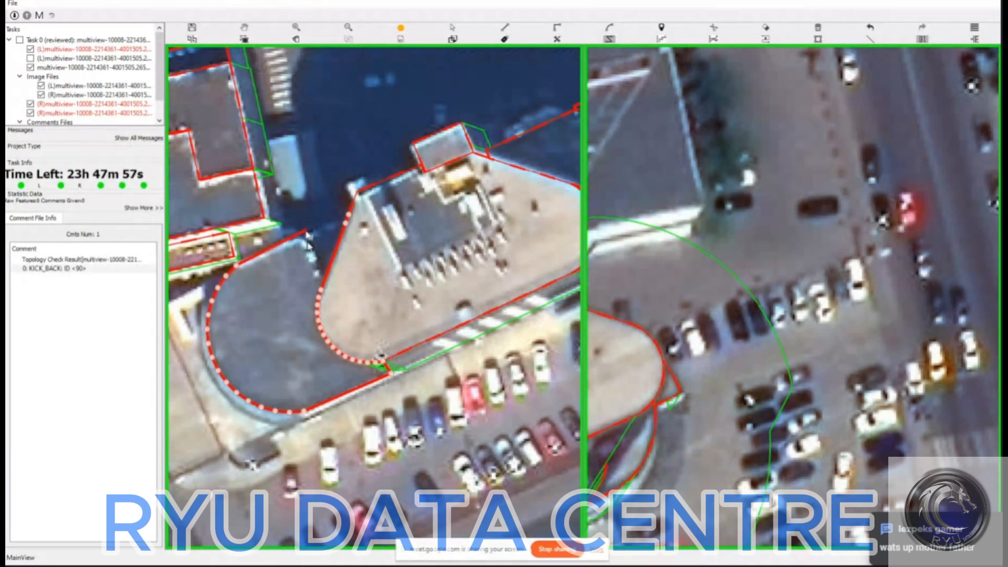
pyautogui.rightClick(308, 262)
# - Select the low curved wing's roof in the (L) image and adjust its offset to align the projection in (R) image 1 of 4
pyautogui.scroll(-3, 291, 310)
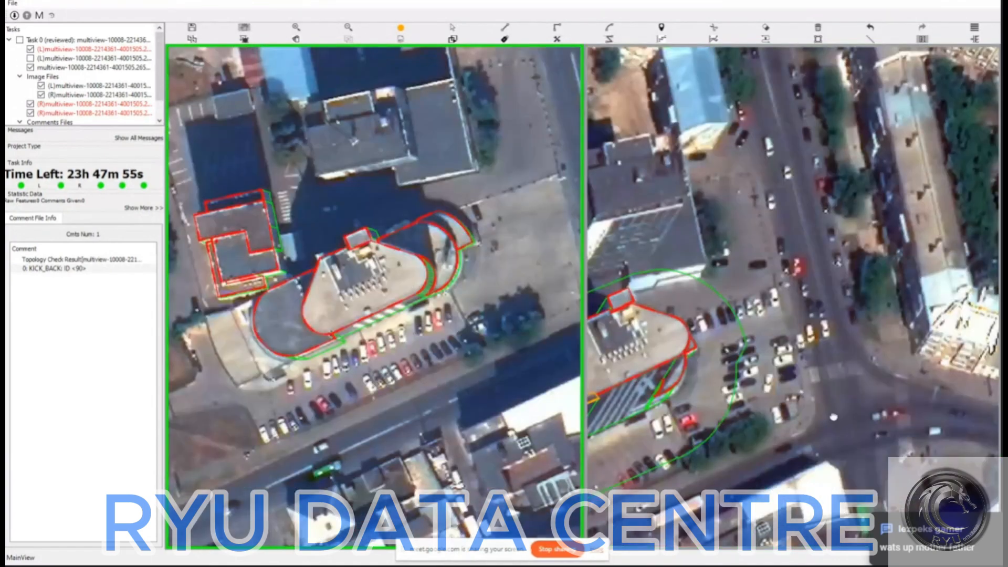
pyautogui.moveTo(834, 417); pyautogui.dragTo(956, 407)
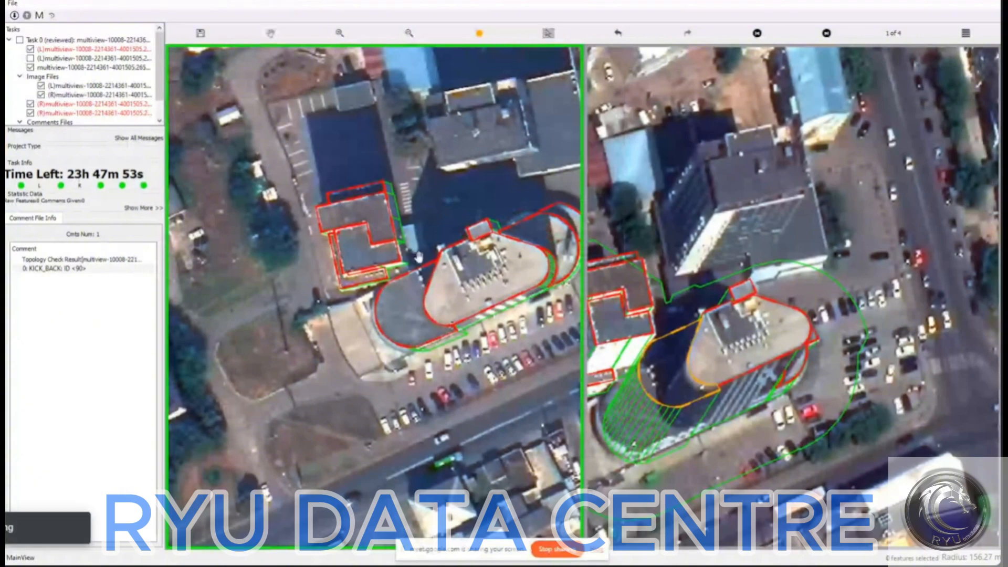
pyautogui.moveTo(418, 262); pyautogui.dragTo(418, 275)
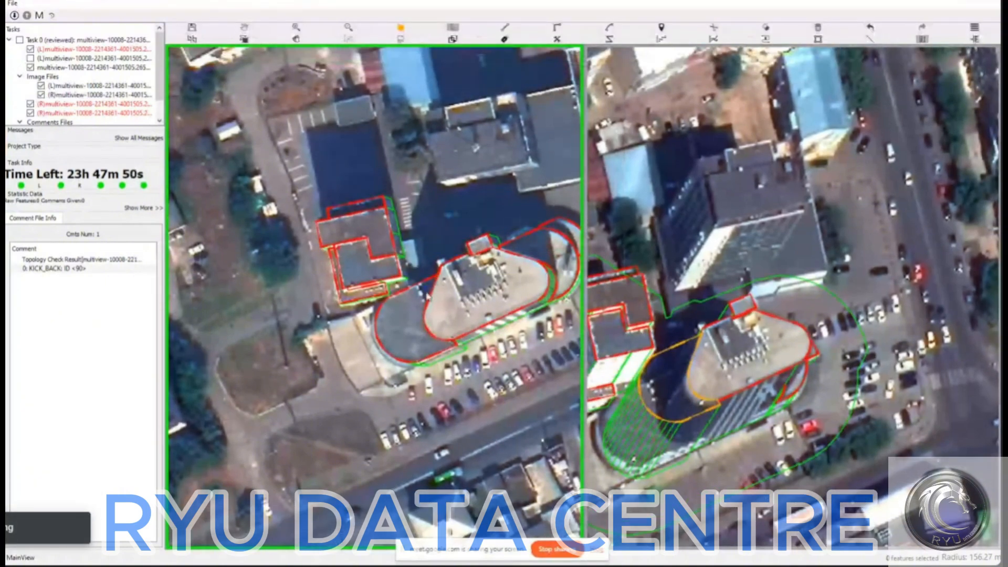
pyautogui.click(422, 293)
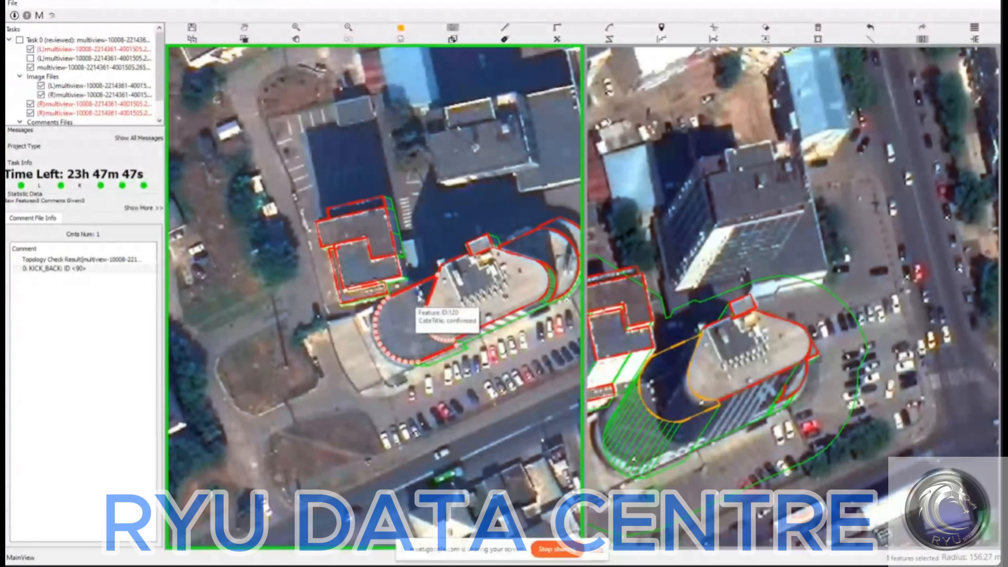
pyautogui.press('m')
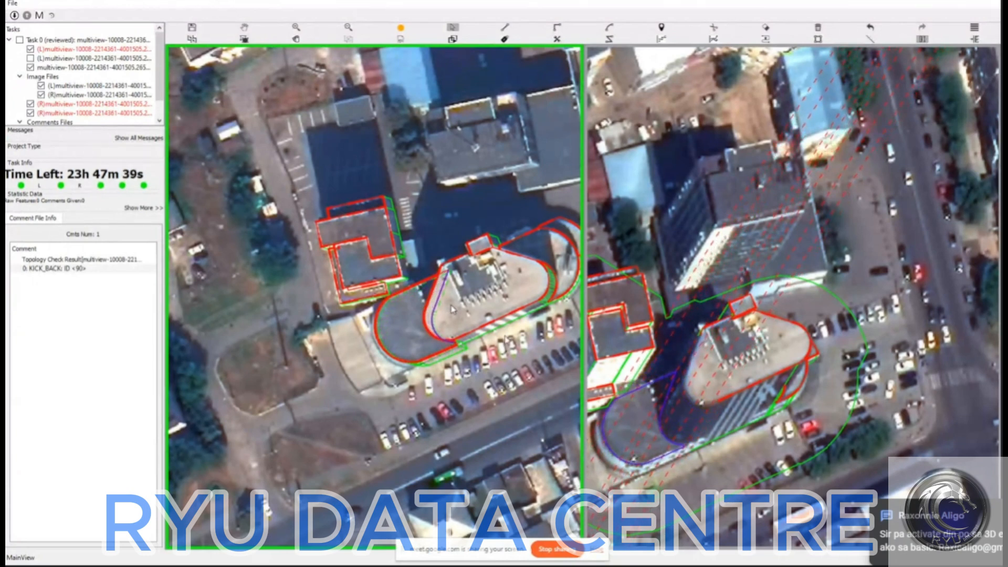
pyautogui.click(492, 354)
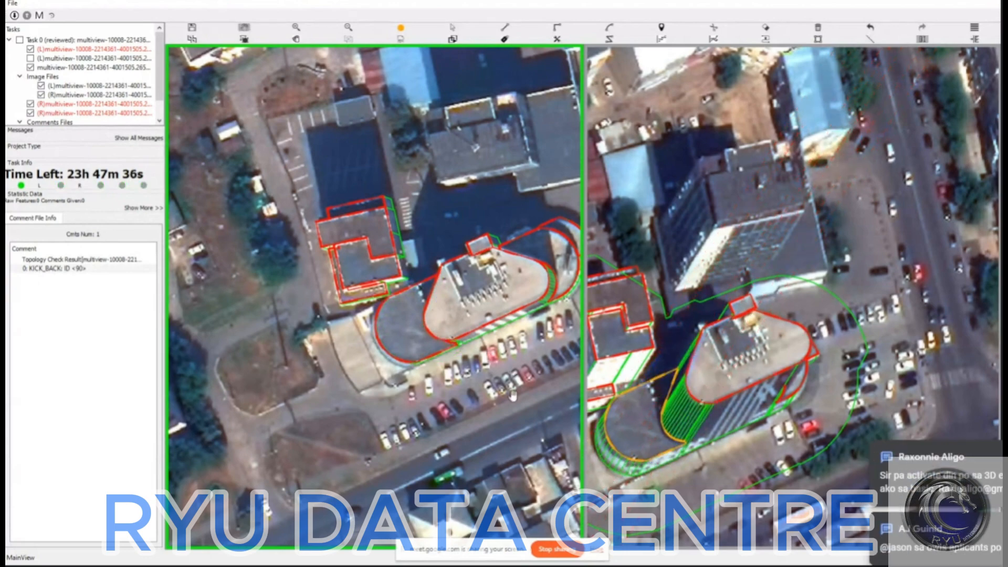
# - Select the low curved wing's polygon in (R) image 1 of 4 and mark it confirmed
pyautogui.press('space')
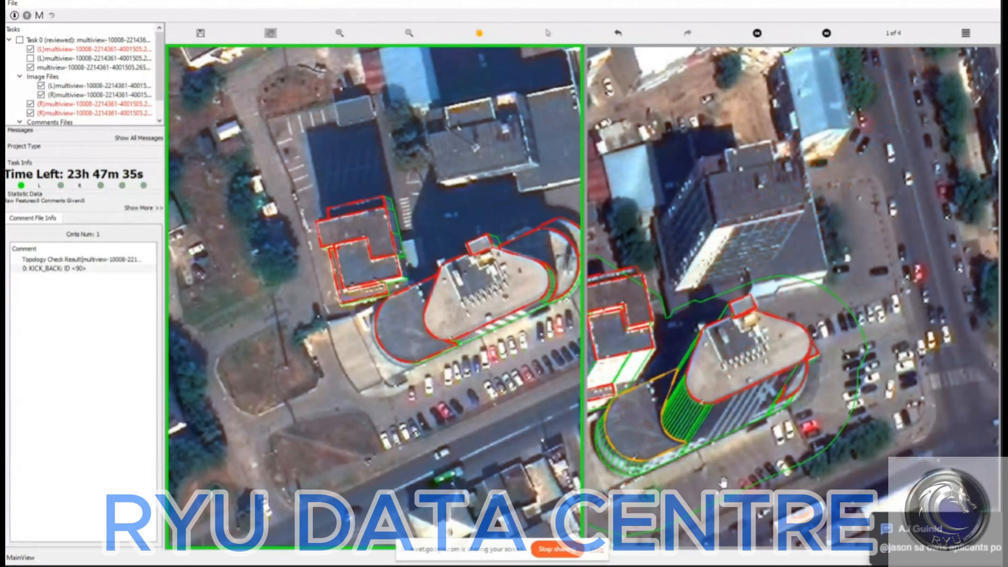
pyautogui.moveTo(723, 488); pyautogui.dragTo(776, 465)
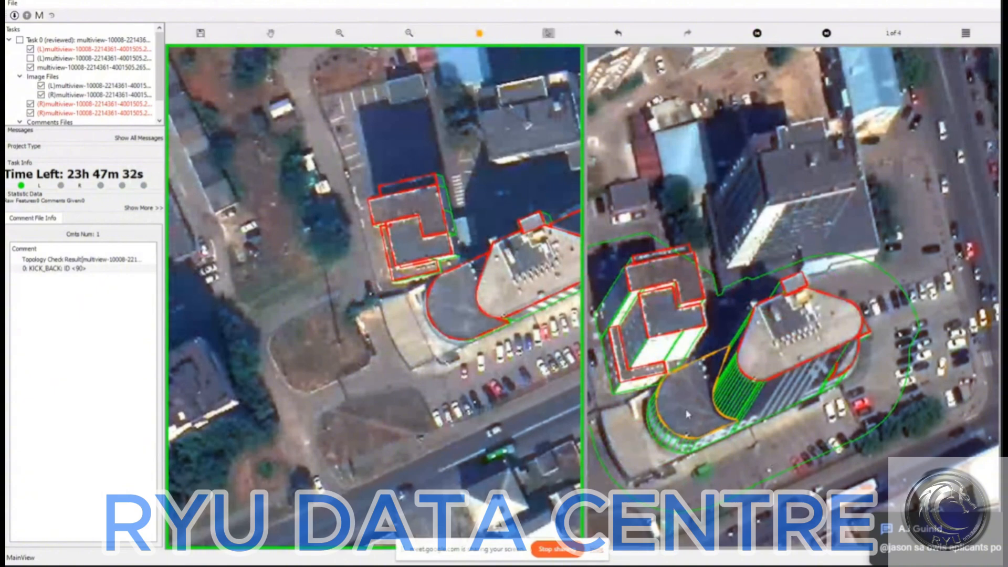
pyautogui.click(684, 420)
pyautogui.click(760, 467)
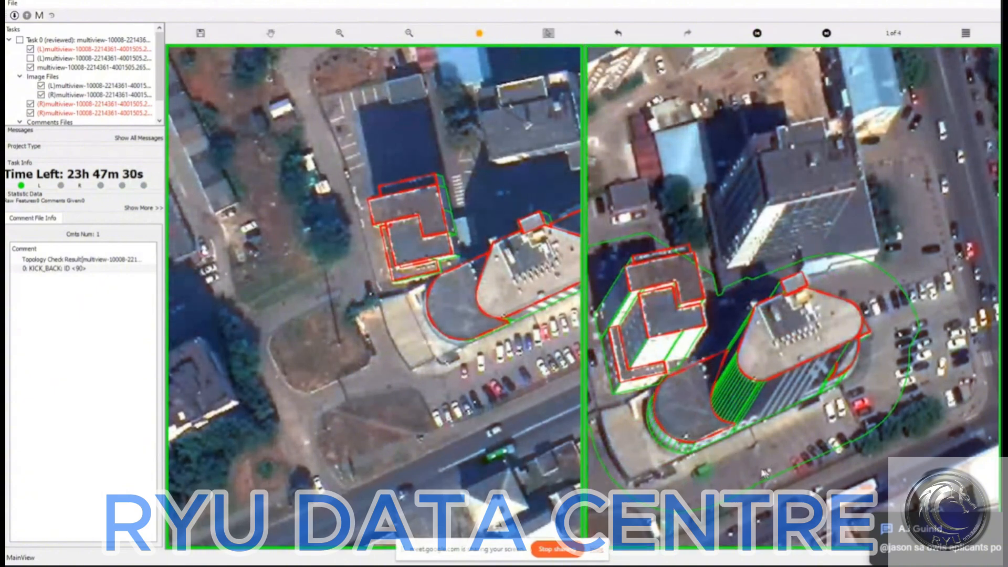
pyautogui.press('space')
# - Check the low curved wing's polygon in (R) image 2 of 4 and mark it confirmed
pyautogui.press('Right')
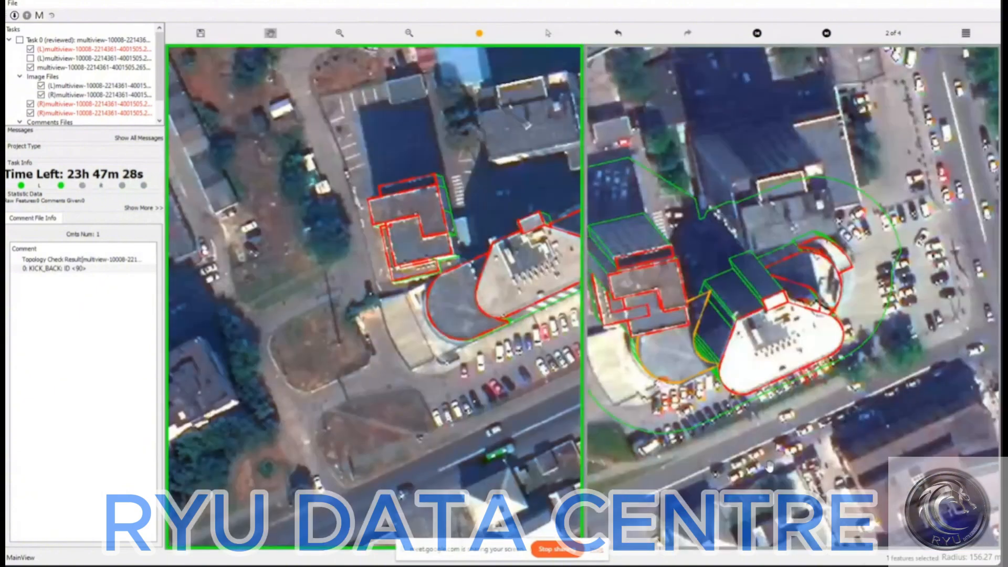
pyautogui.press('h')
pyautogui.press('h')
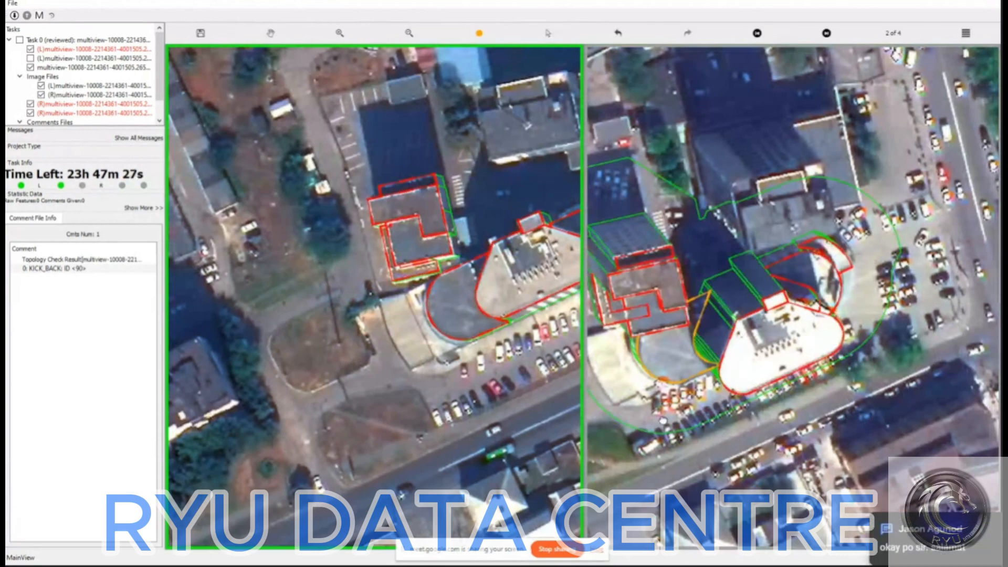
pyautogui.click(678, 368)
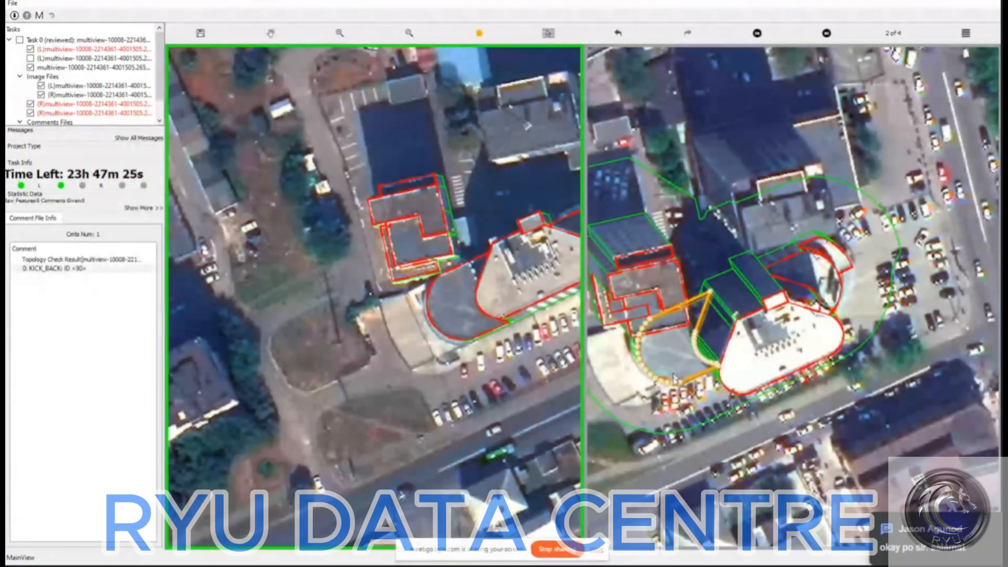
pyautogui.click(697, 424)
pyautogui.press('space')
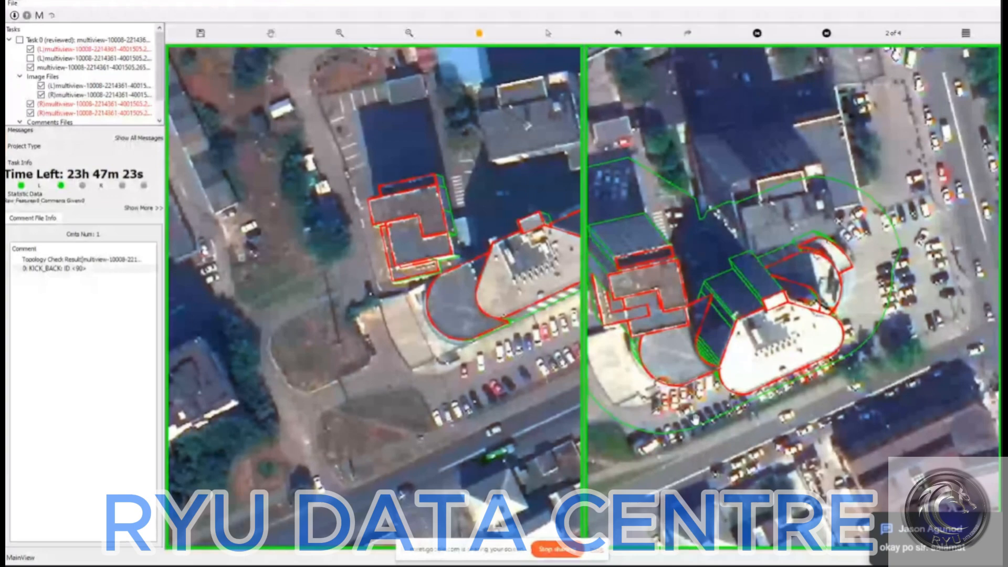
# - Mark the low curved wing's polygon confirmed in (R) images 3 and 4, and return to image 1 of 4
pyautogui.press('Right')
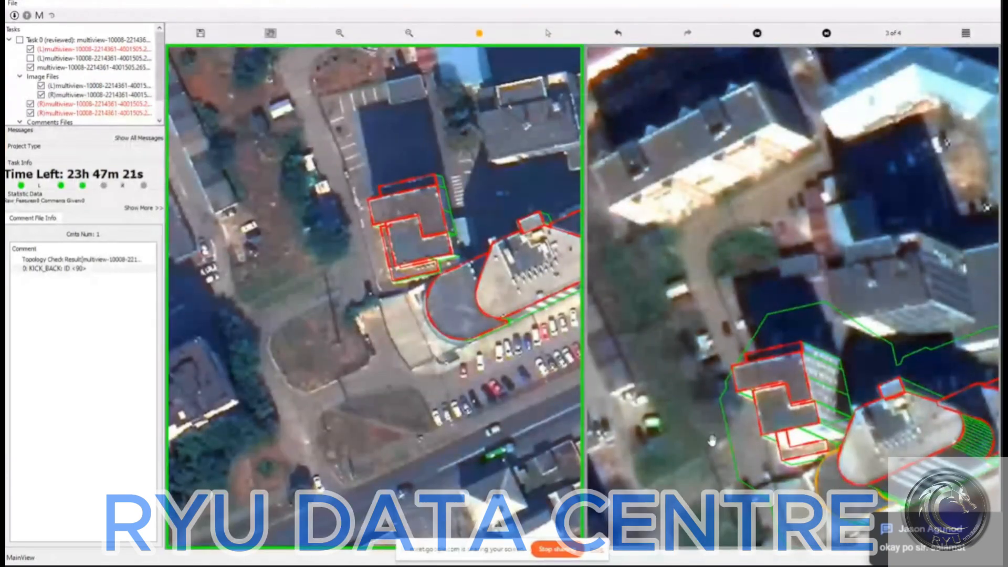
pyautogui.moveTo(821, 547); pyautogui.dragTo(778, 422)
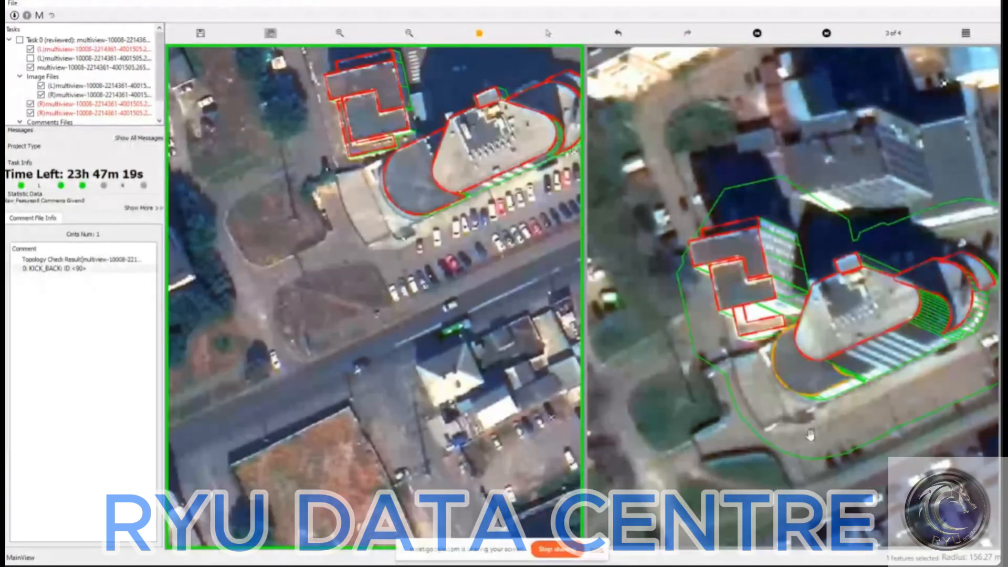
pyautogui.press('Right')
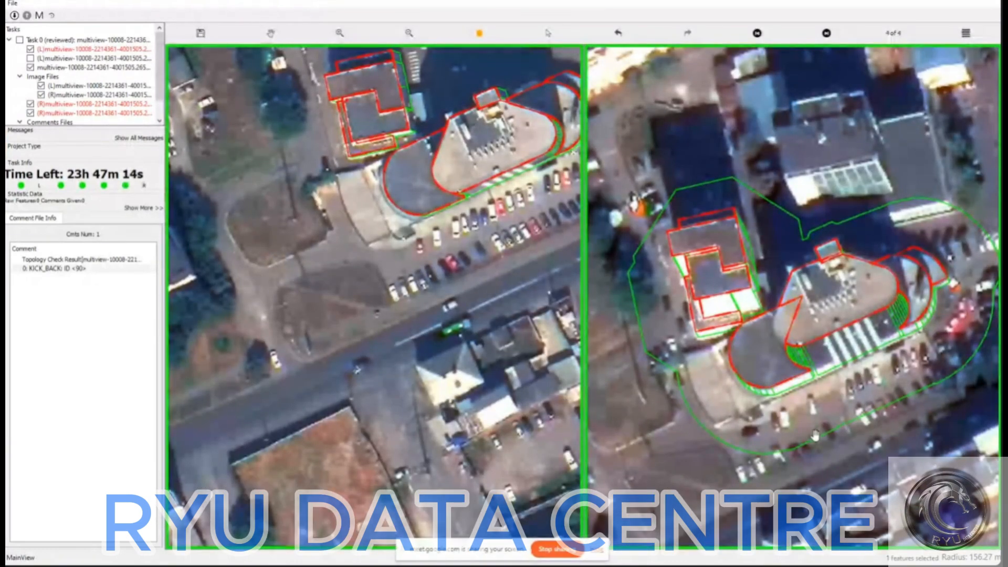
pyautogui.press('Right')
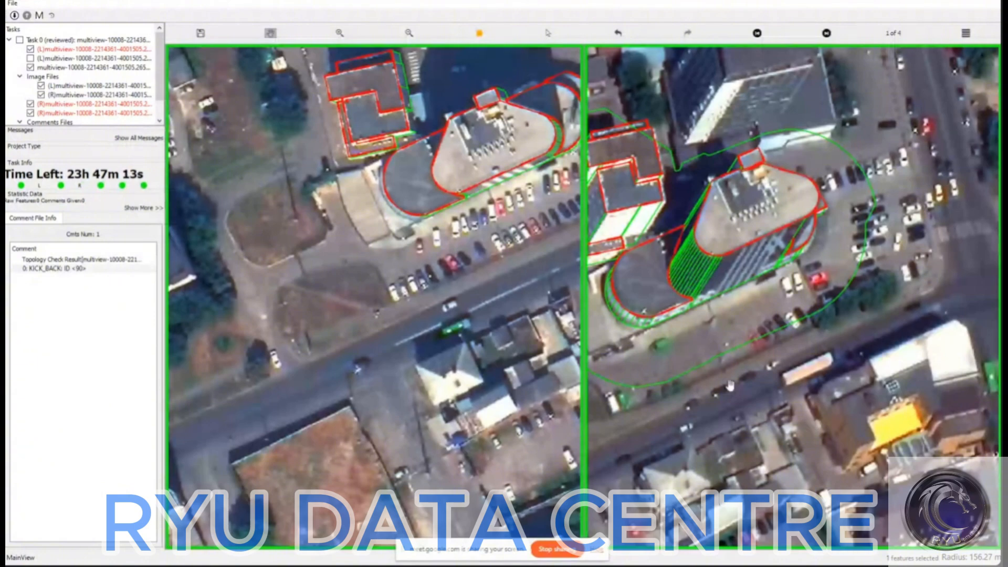
pyautogui.moveTo(729, 386); pyautogui.dragTo(728, 464)
pyautogui.scroll(-2, 727, 428)
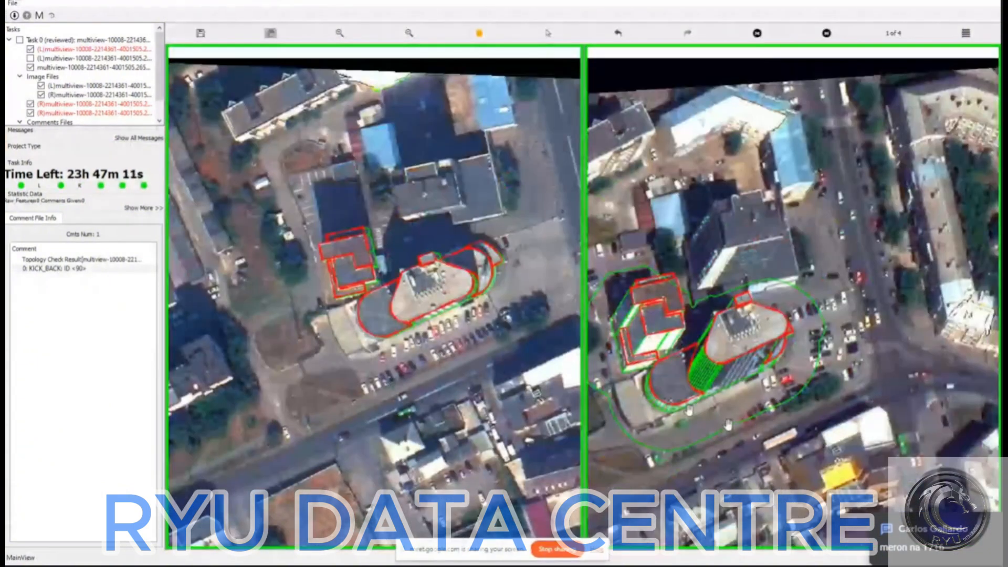
# - Show the second (L) multiview annotation layer and examine its outlines around the marked area
pyautogui.click(30, 58)
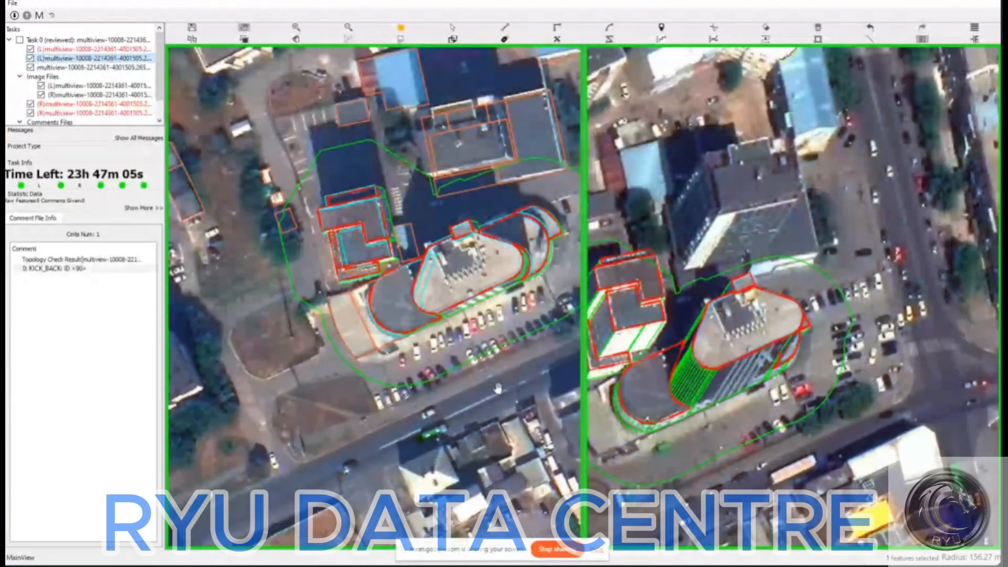
pyautogui.moveTo(351, 315); pyautogui.dragTo(428, 317)
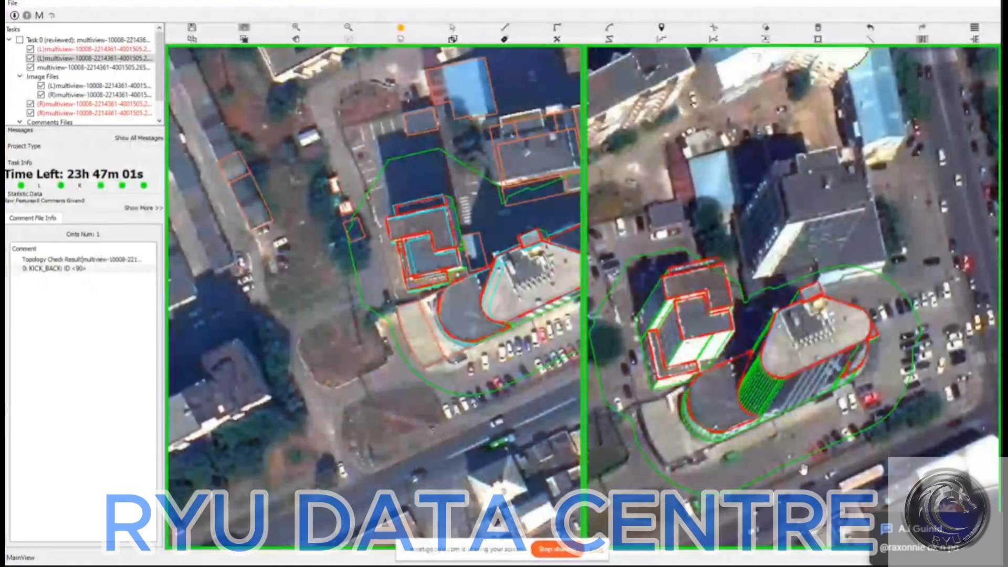
pyautogui.moveTo(798, 474); pyautogui.dragTo(825, 451)
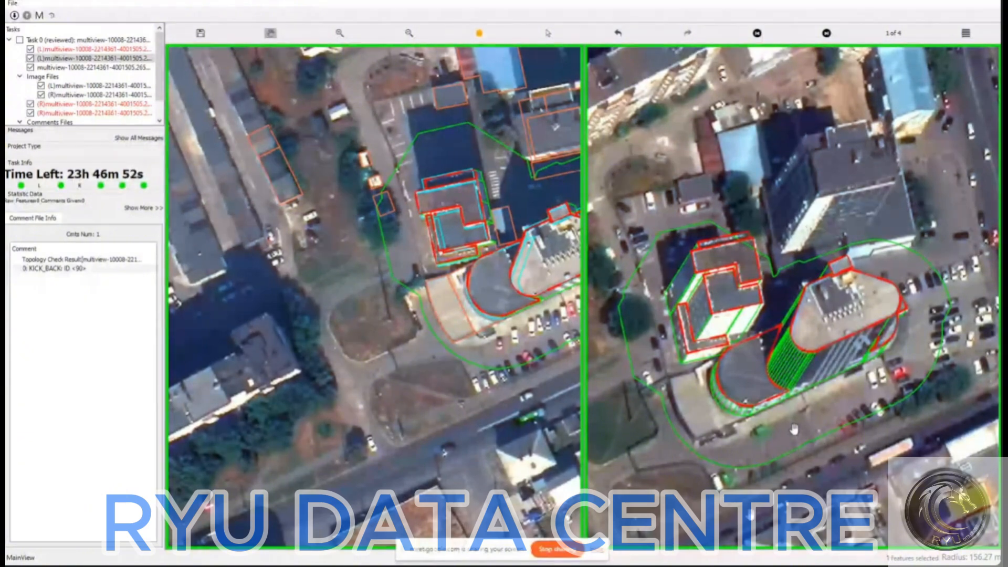
# - Draw a rectangular test polygon across the road south of the marked area in the (L) image and shift its counterpart in (R) image 1 of 4
pyautogui.scroll(-2, 793, 429)
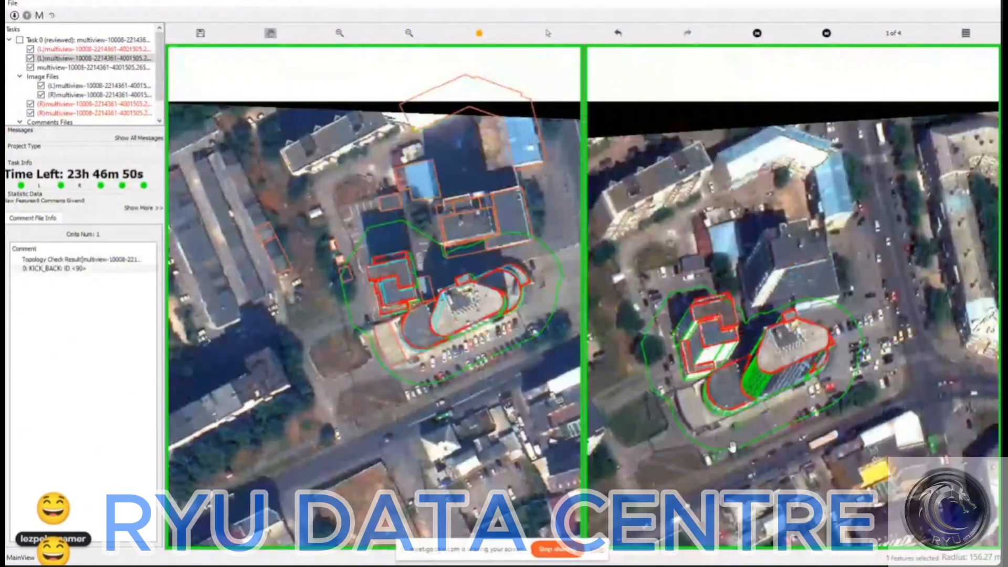
pyautogui.scroll(-1, 727, 423)
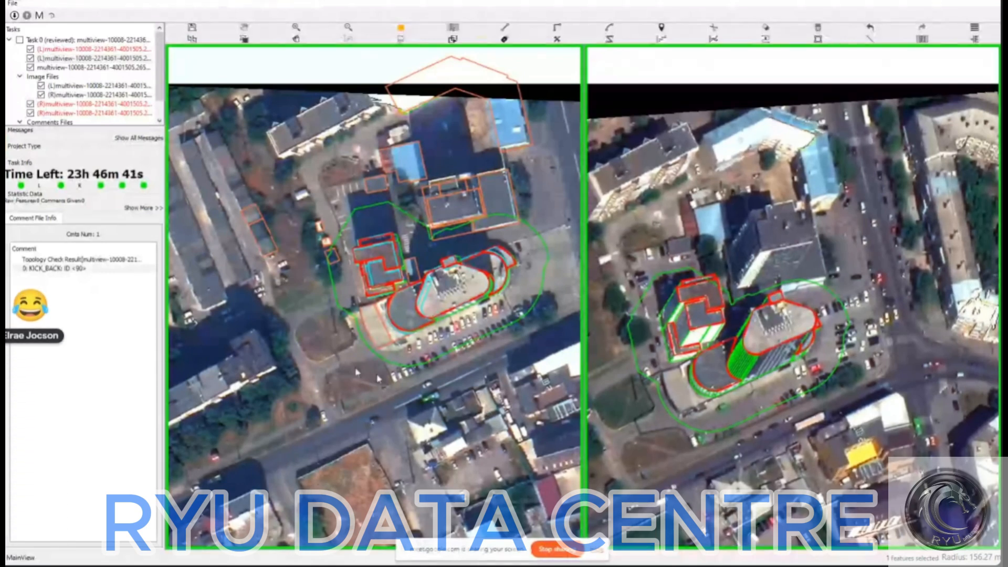
pyautogui.click(341, 365)
pyautogui.click(427, 374)
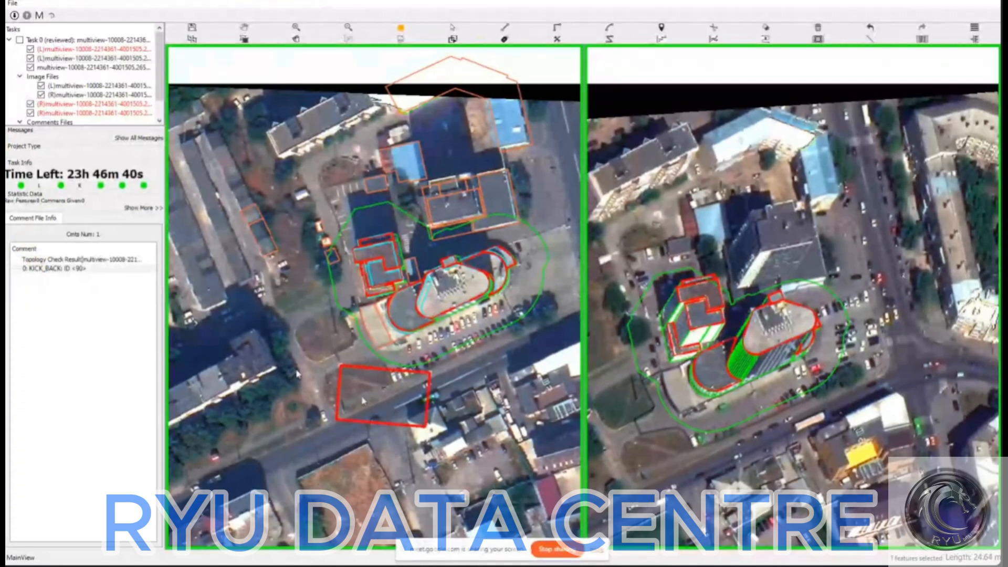
pyautogui.click(426, 427)
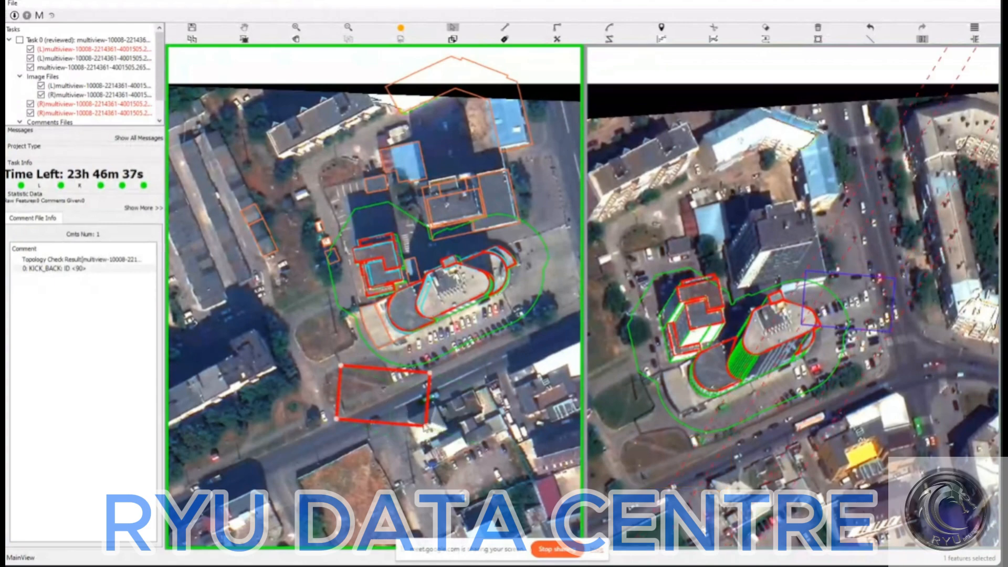
pyautogui.moveTo(858, 312); pyautogui.dragTo(822, 341)
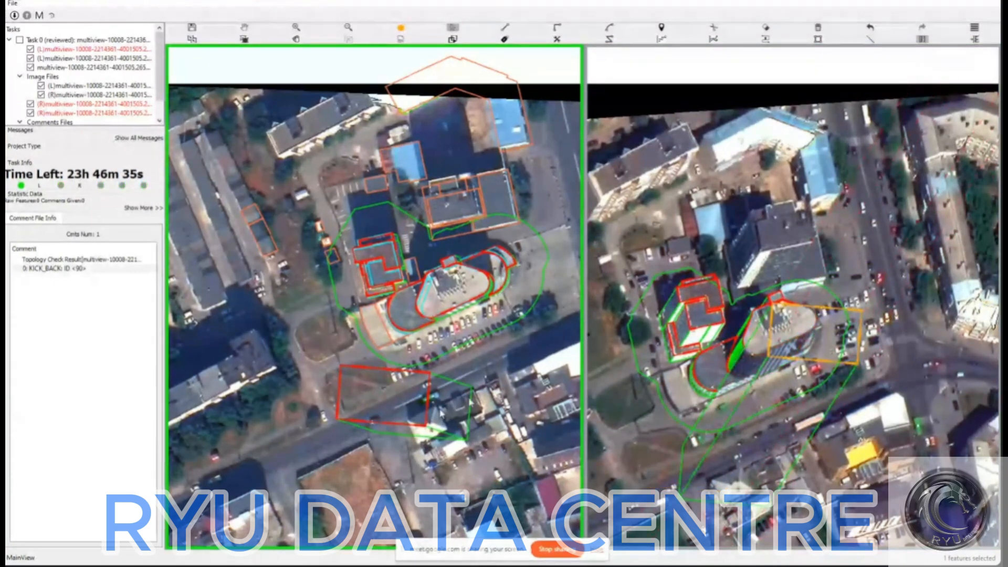
# - Draw an L-shaped test polygon over the small buildings beside the rectangle in the (L) image
pyautogui.press('r')
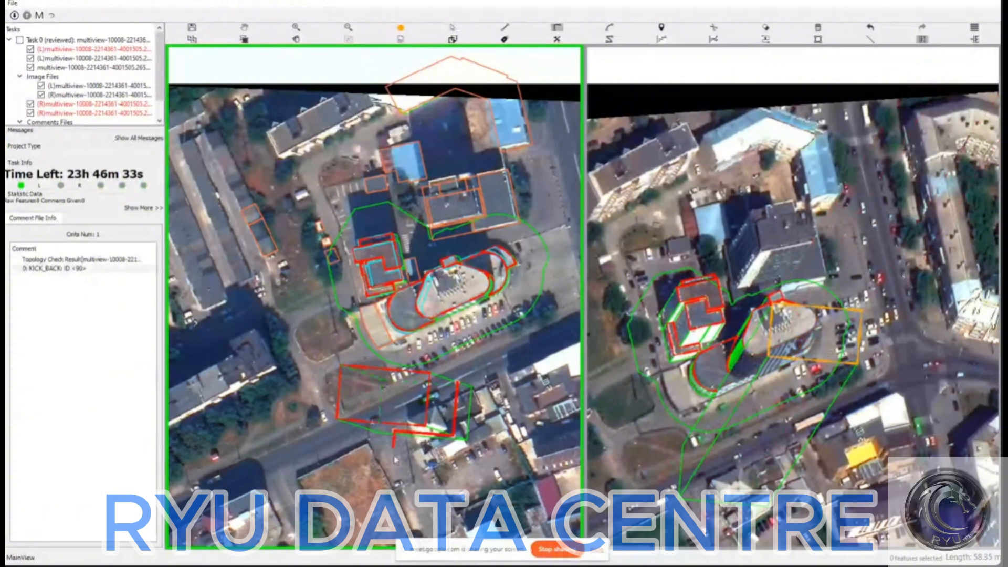
pyautogui.click(391, 465)
pyautogui.click(482, 472)
pyautogui.click(490, 385)
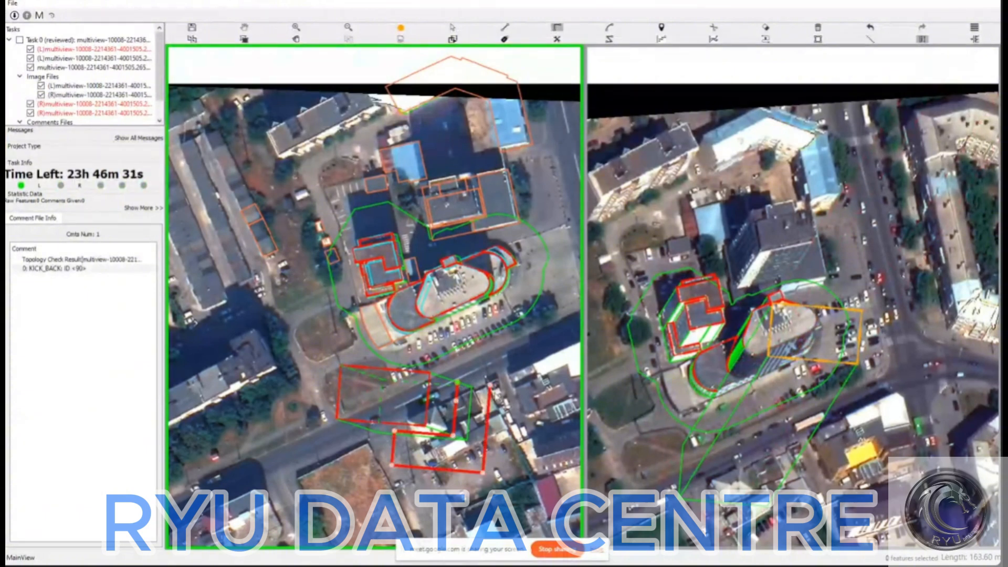
pyautogui.rightClick(513, 399)
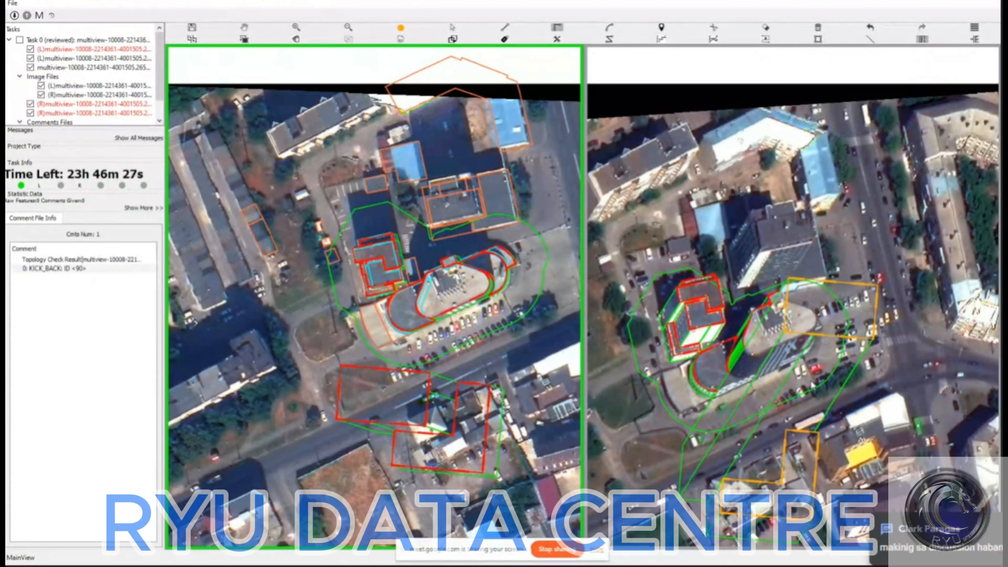
# - Select the L-shaped test polygon in the (L) image and shift its counterpart in (R) image 1 of 4
pyautogui.scroll(2, 496, 432)
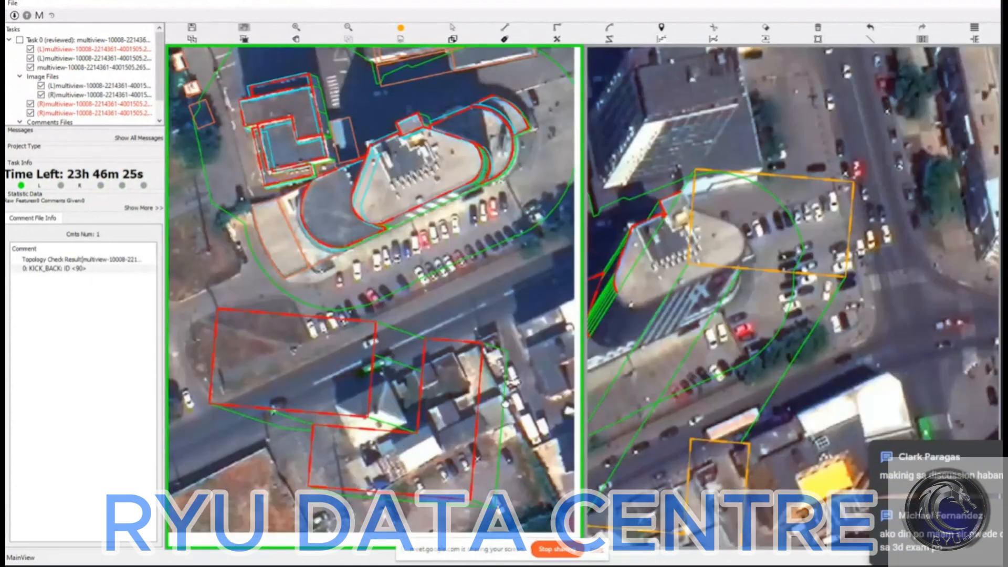
pyautogui.moveTo(505, 403); pyautogui.dragTo(475, 365)
pyautogui.press('Escape')
pyautogui.click(423, 352)
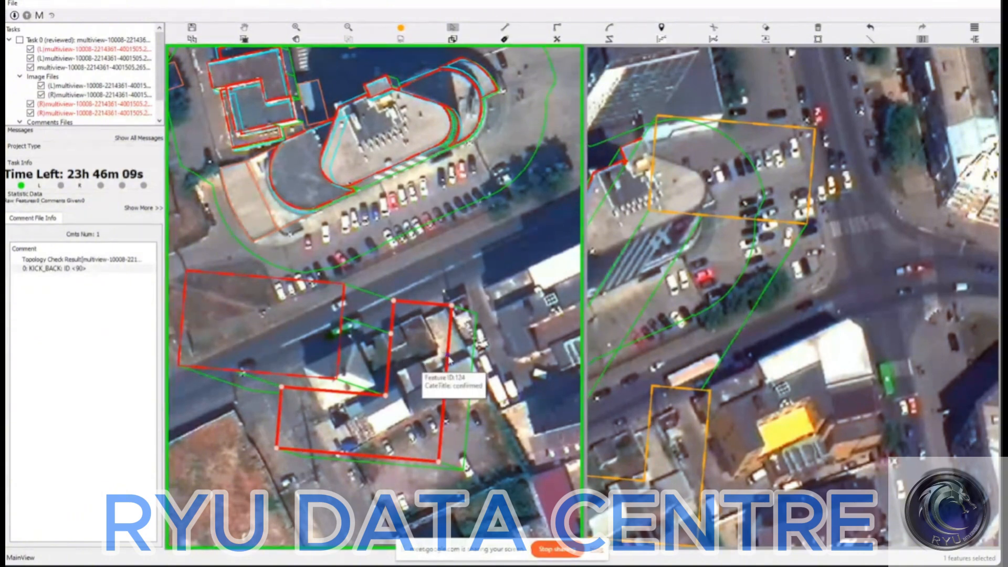
pyautogui.press('m')
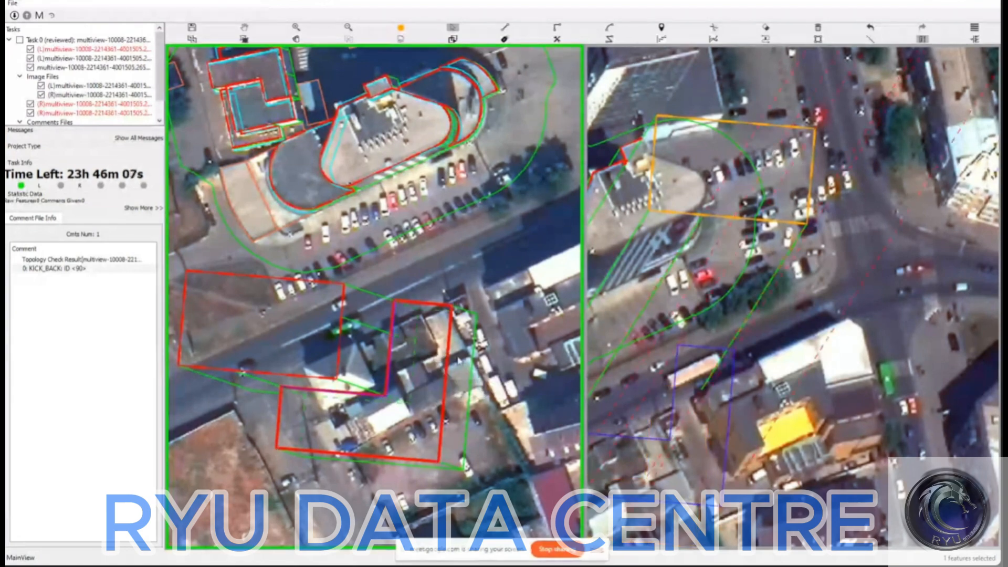
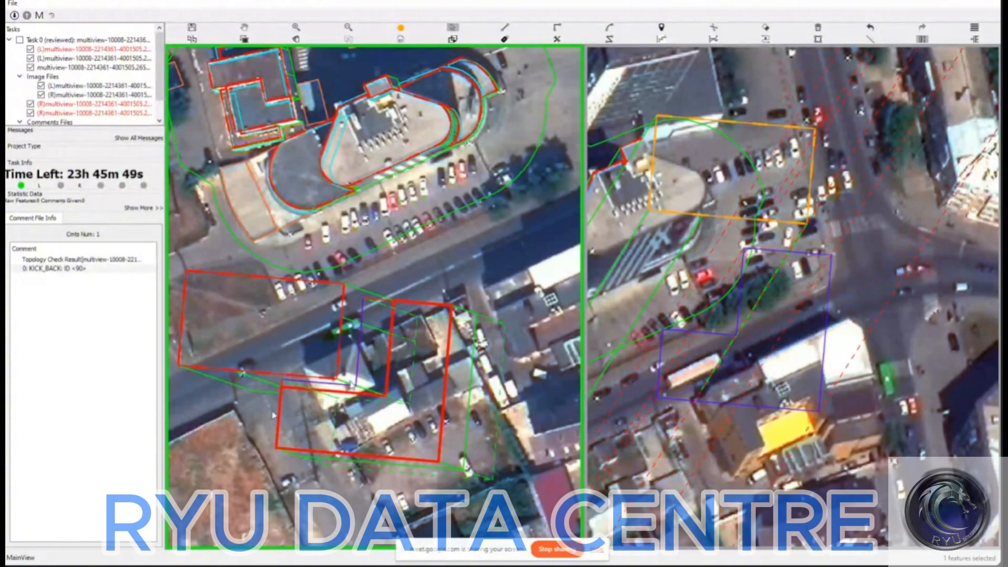
# - Select both test polygons south of the marked area and delete them
pyautogui.click(435, 299)
pyautogui.moveTo(463, 282); pyautogui.dragTo(278, 370)
pyautogui.press('Delete')
# - Select the low curved wing's roof polygon in the (L) image and delete it
pyautogui.press('space')
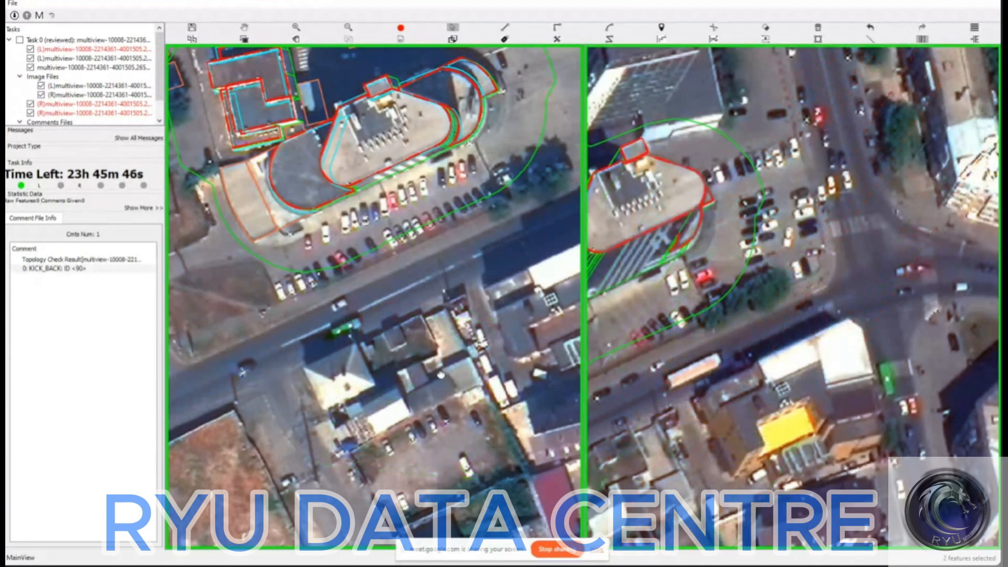
pyautogui.moveTo(323, 180); pyautogui.dragTo(412, 318)
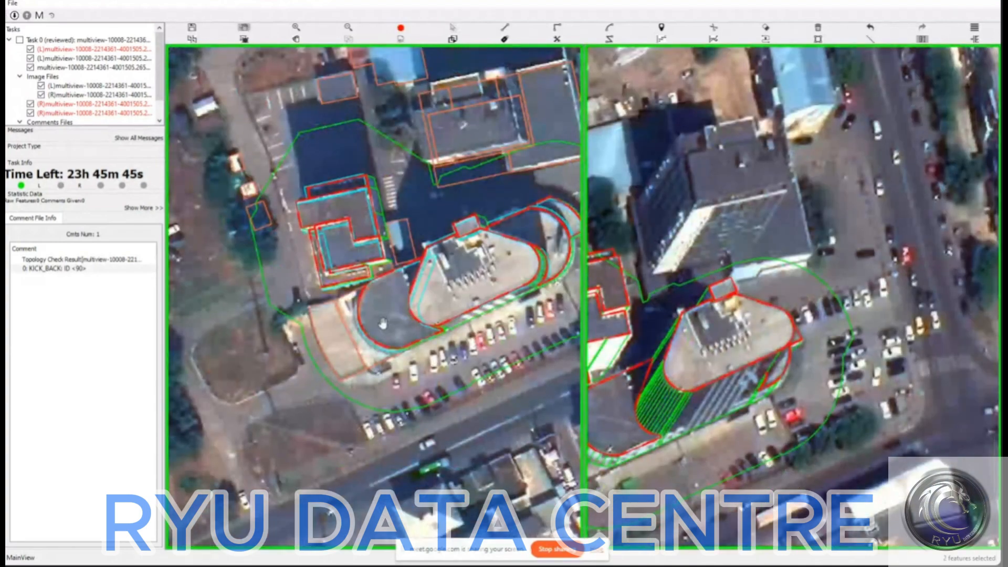
pyautogui.press('space')
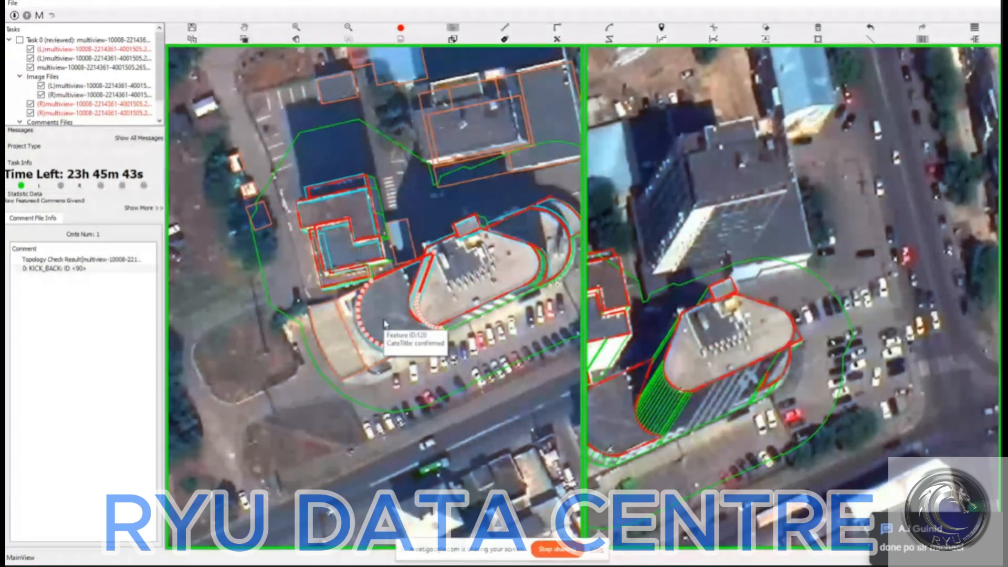
pyautogui.scroll(1, 411, 287)
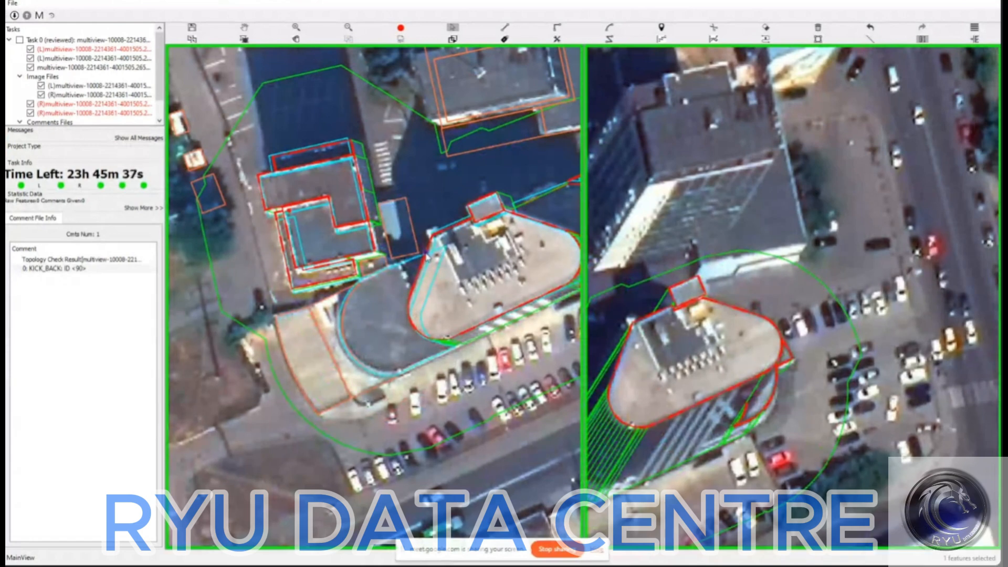
# - Redraw the low curved wing's roof in the (L) image, tracing the tower's curved edge, the straight front edge and the wing's outer arc
pyautogui.press('t')
pyautogui.click(425, 256)
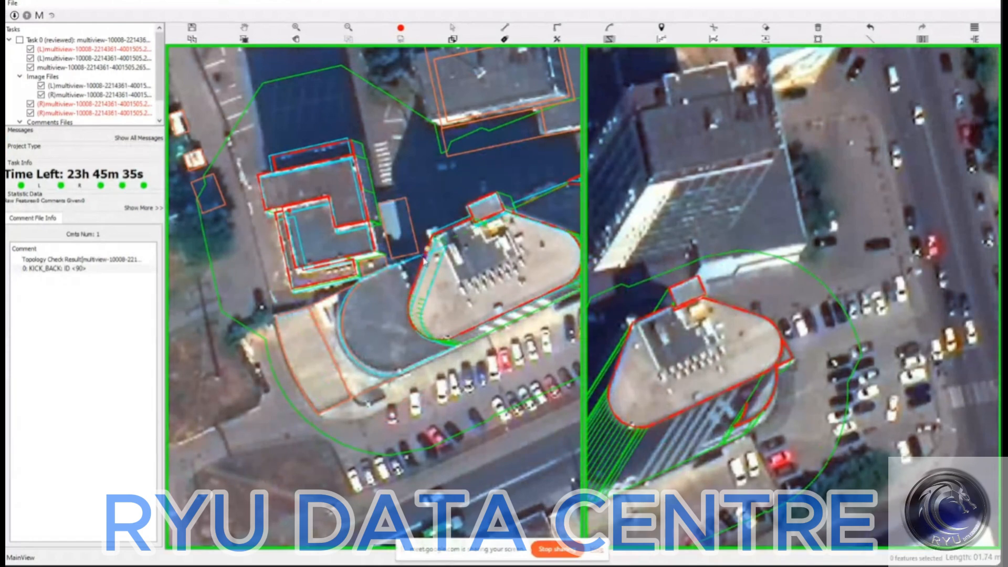
pyautogui.scroll(2, 475, 354)
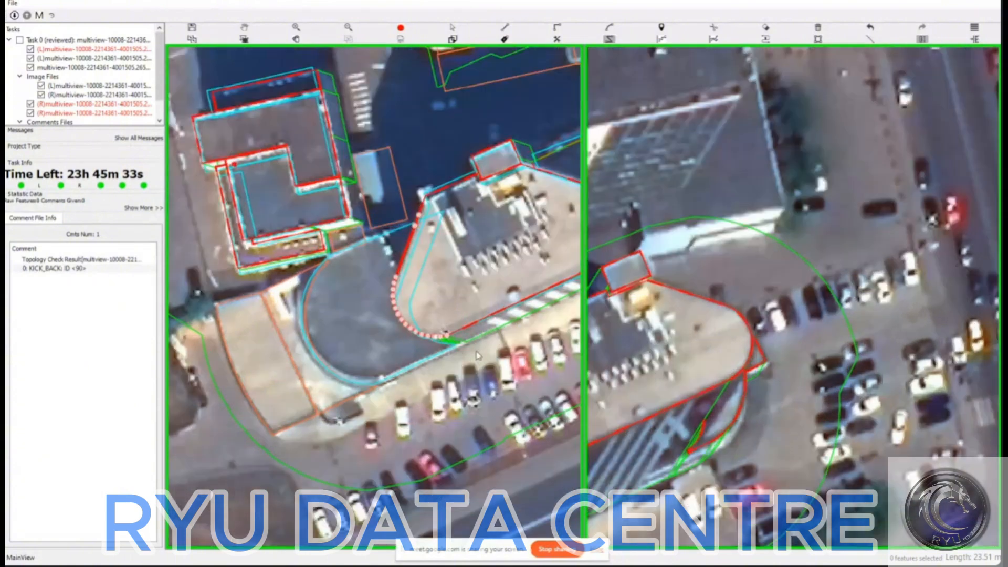
pyautogui.scroll(1, 446, 341)
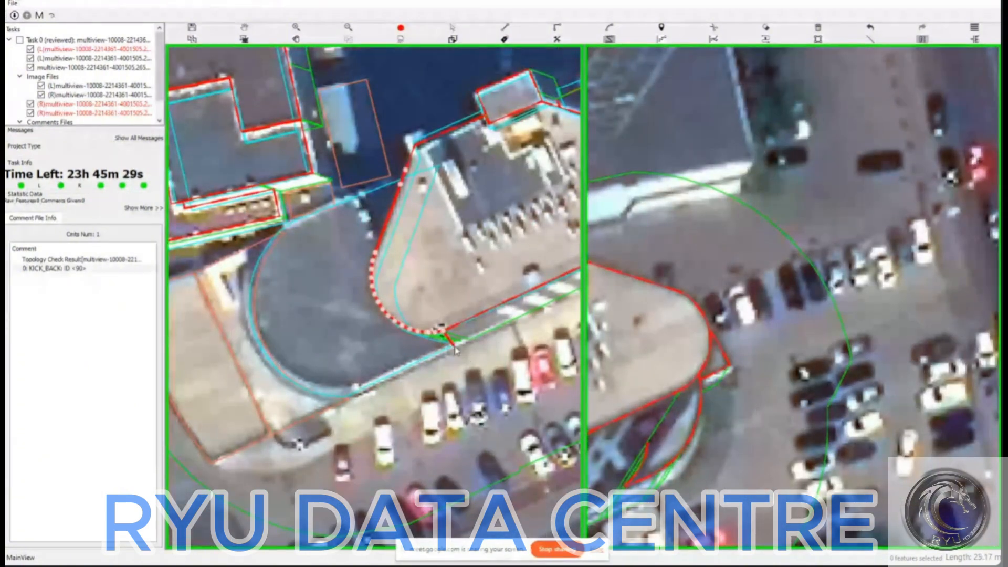
pyautogui.click(353, 386)
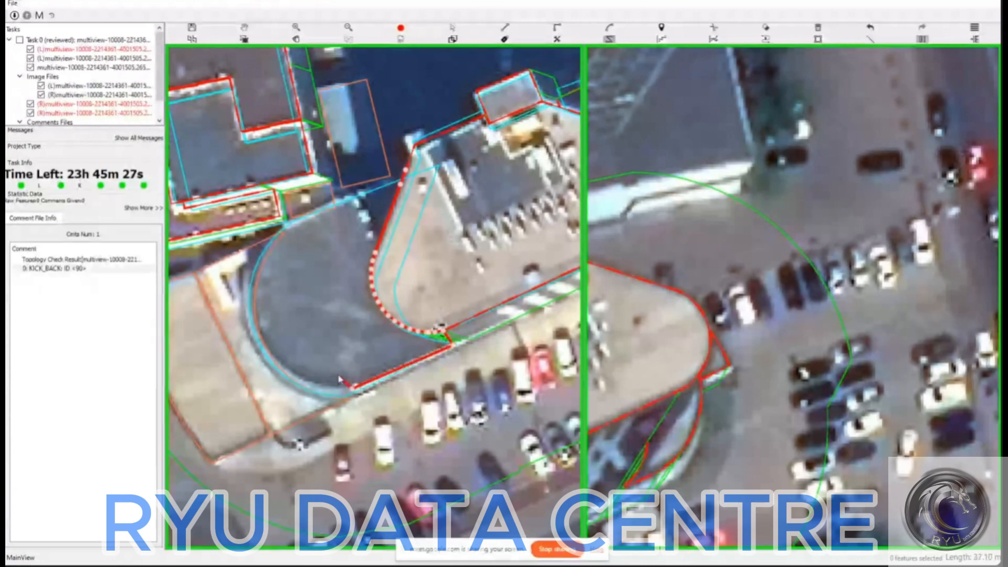
pyautogui.press('a')
pyautogui.click(285, 227)
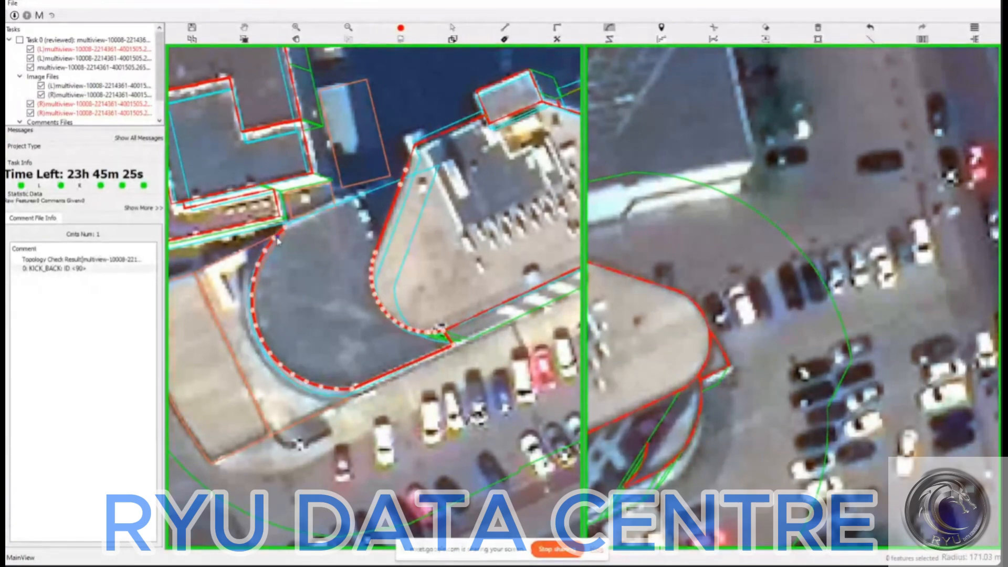
# - Shift the redrawn polygon onto the low curved wing's roof in (R) image 1 of 4 and mark it confirmed
pyautogui.scroll(-2, 781, 437)
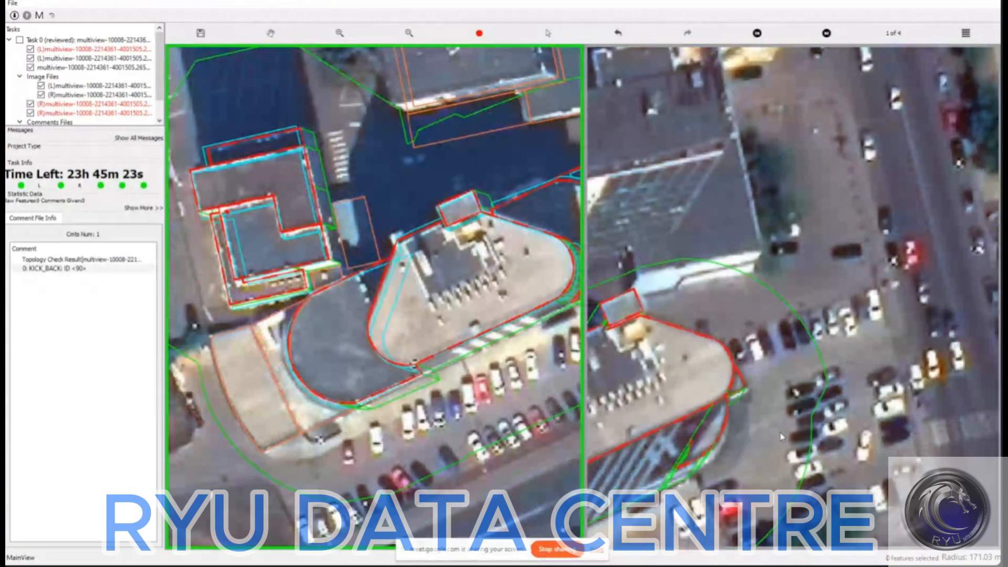
pyautogui.scroll(-2, 781, 438)
pyautogui.moveTo(642, 412); pyautogui.dragTo(721, 392)
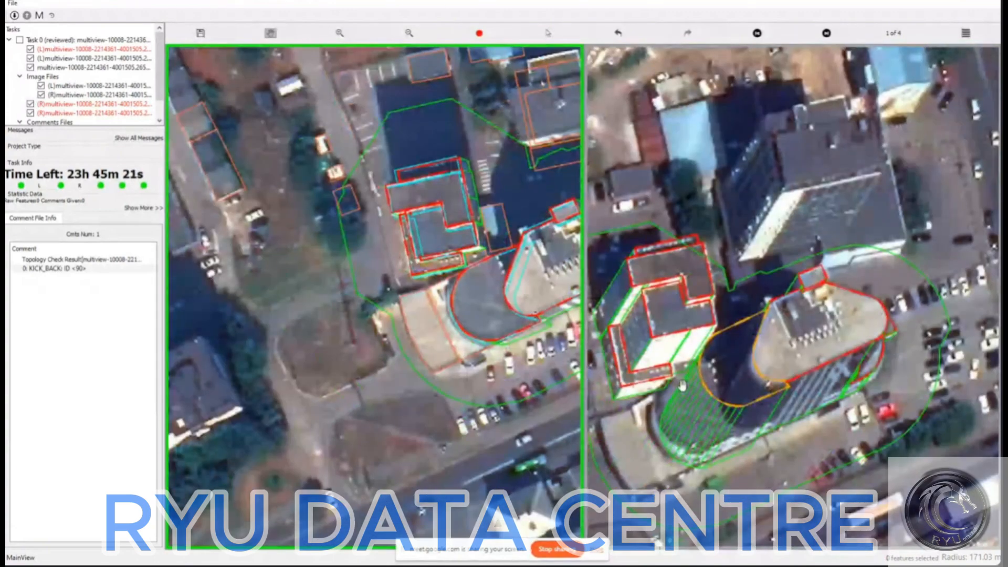
pyautogui.press('s')
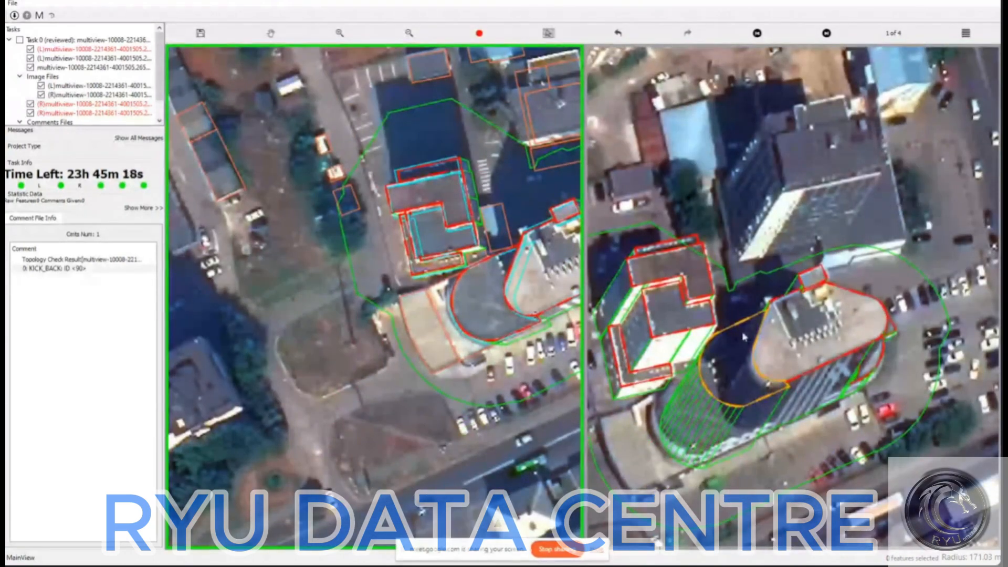
pyautogui.moveTo(737, 380); pyautogui.dragTo(673, 403)
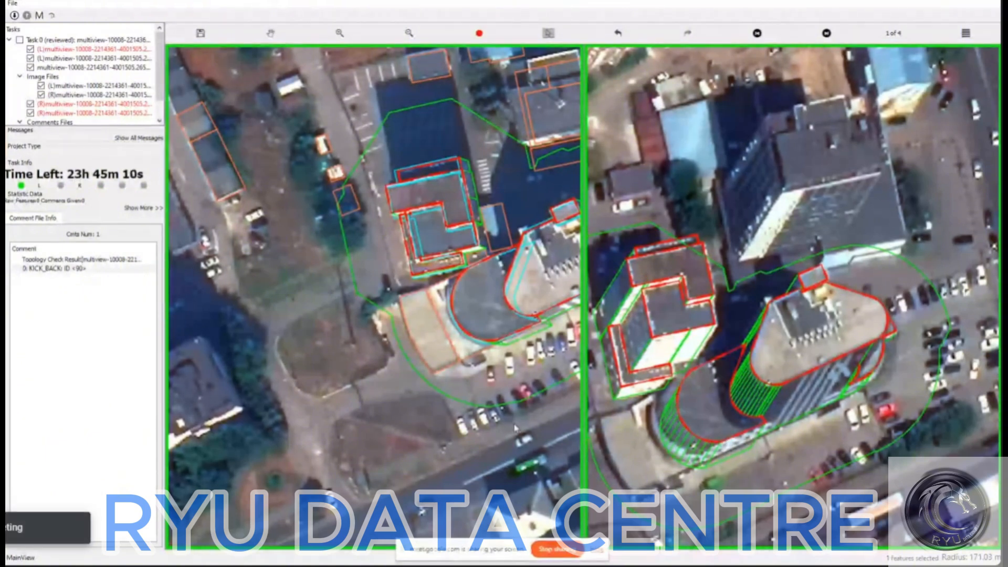
# - Undo the shift and confirmation of the low curved wing's polygon in (R) image 1 of 4
pyautogui.click(434, 424)
pyautogui.click(730, 486)
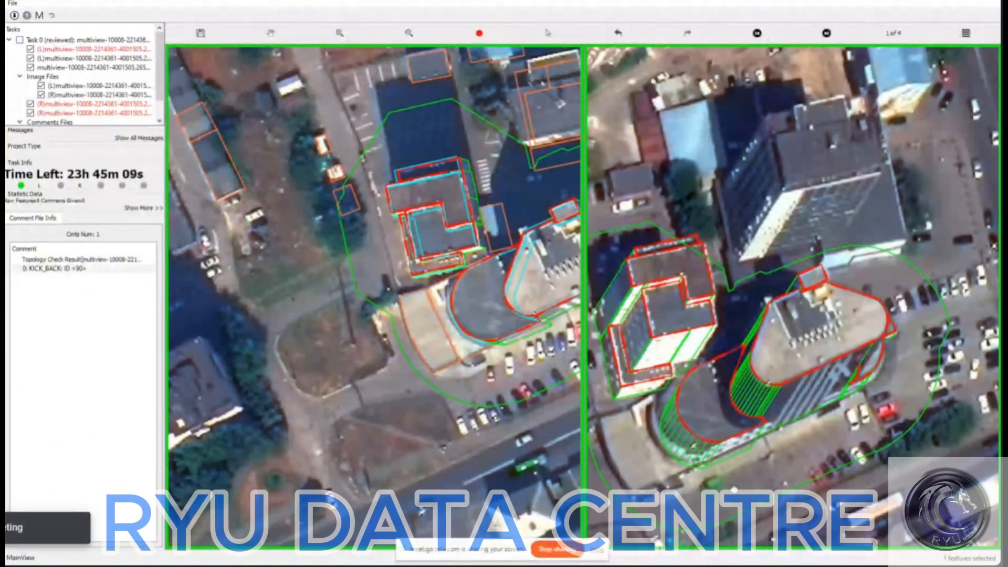
pyautogui.moveTo(801, 471); pyautogui.dragTo(731, 481)
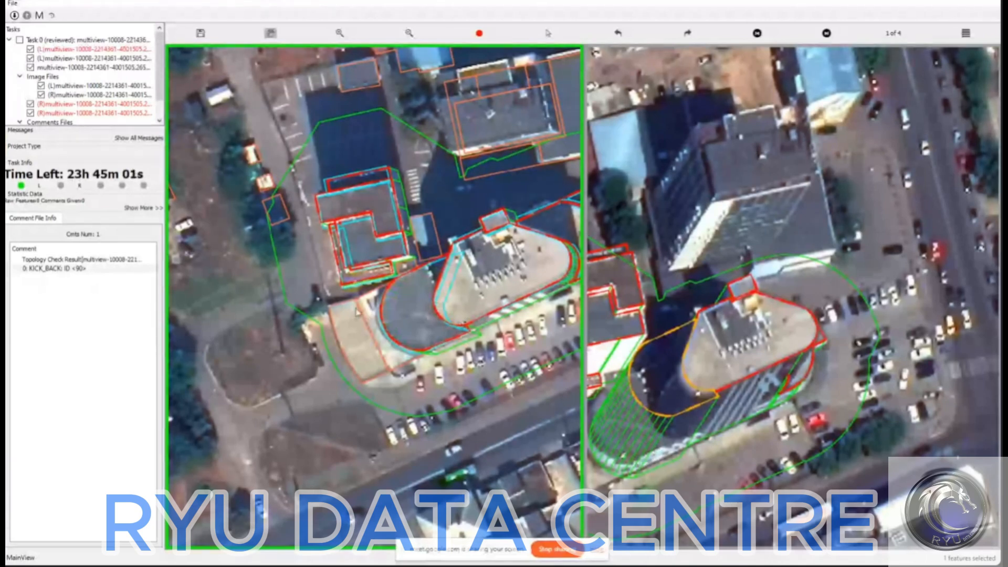
# - Select the redrawn wing polygon in the (L) image and align its counterpart with the low curved roof in (R) image 1 of 4
pyautogui.click(403, 329)
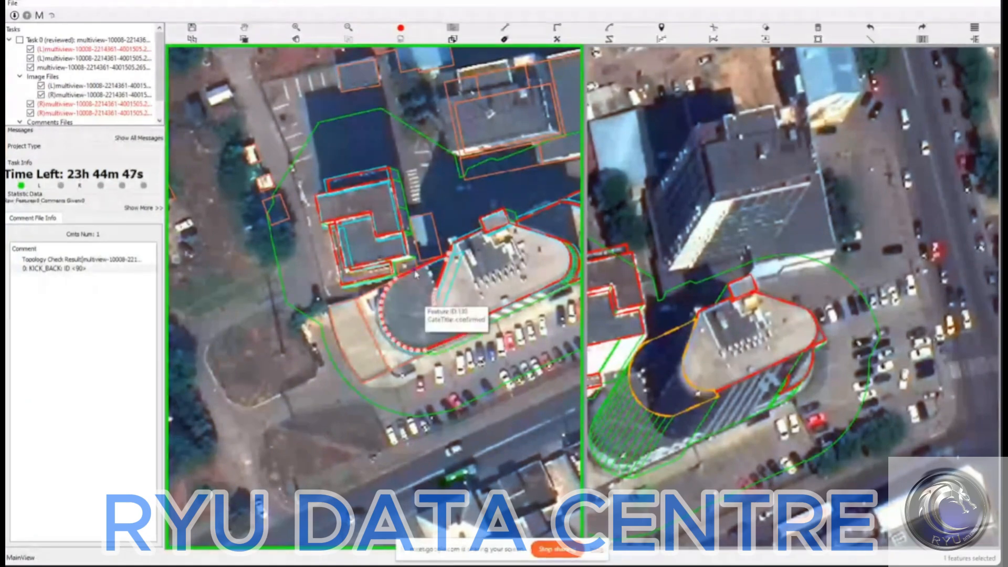
pyautogui.moveTo(414, 273); pyautogui.dragTo(447, 320)
pyautogui.scroll(2, 448, 335)
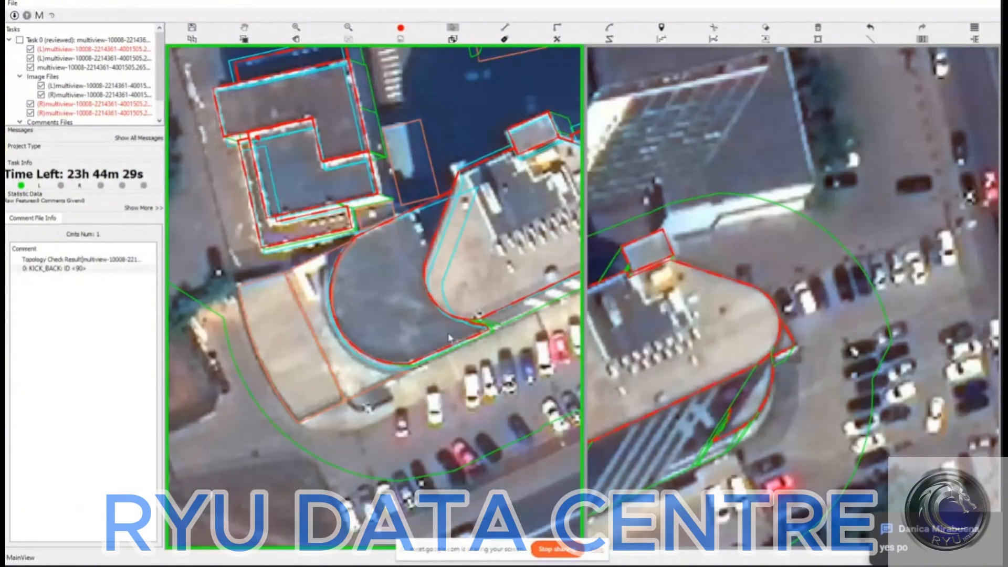
pyautogui.scroll(2, 449, 339)
pyautogui.click(323, 373)
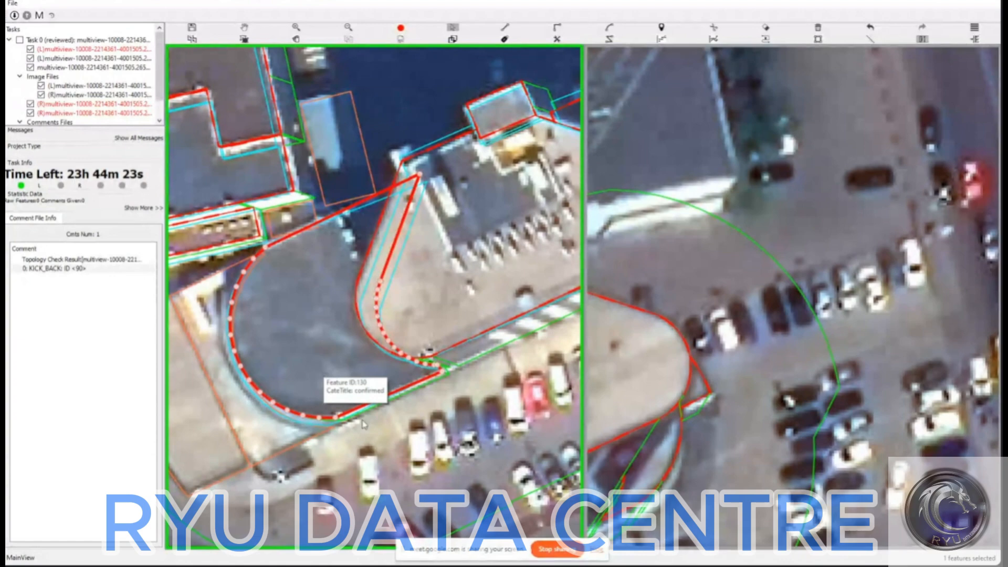
pyautogui.scroll(-4, 411, 446)
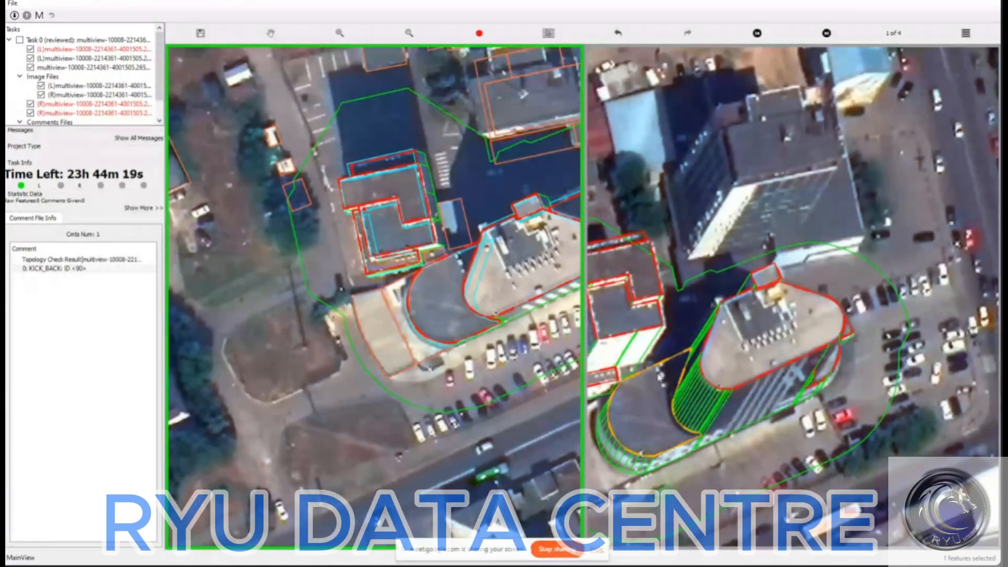
# - Select the aligned low curved wing's polygon in (R) image 1 of 4 and mark it confirmed
pyautogui.click(637, 422)
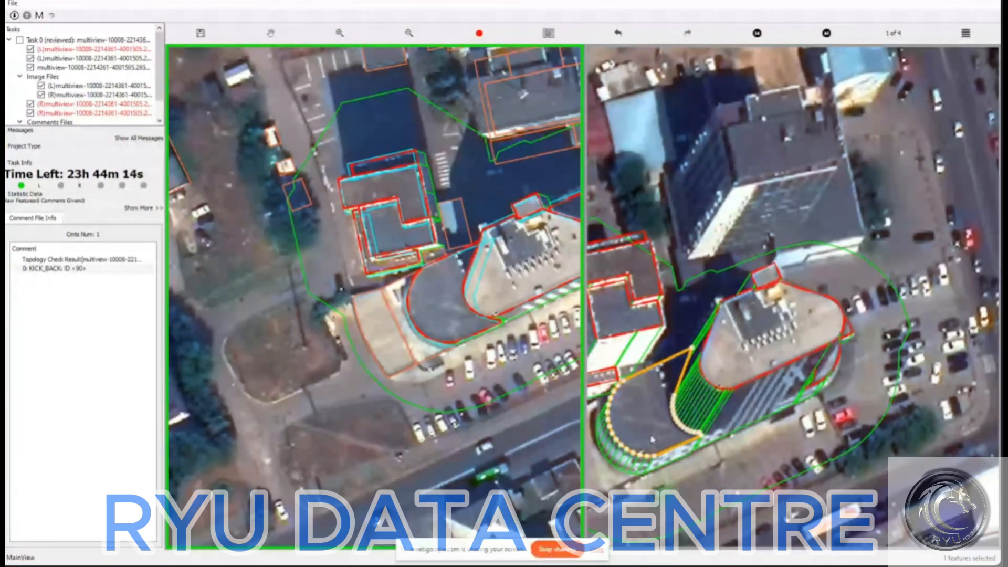
pyautogui.press('Delete')
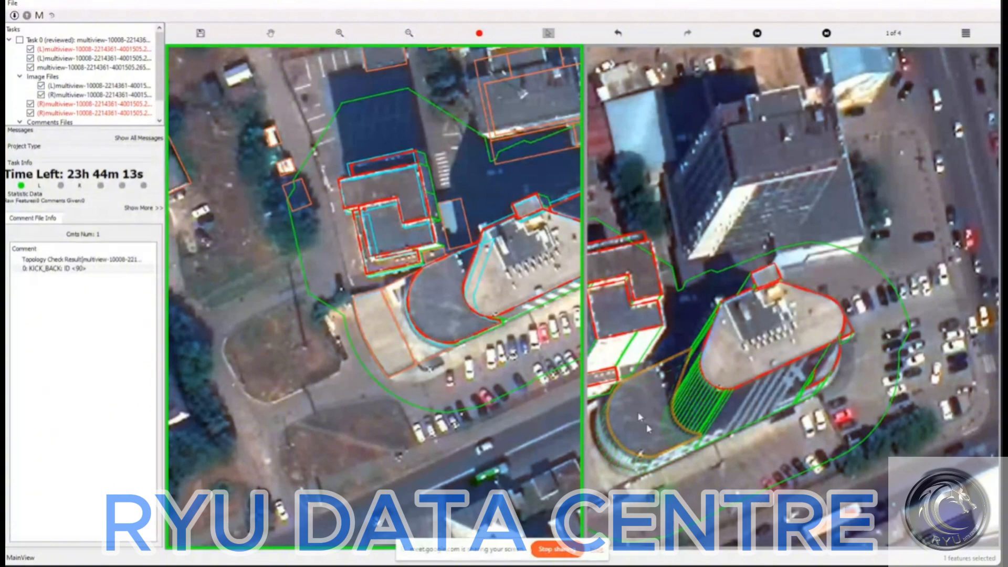
pyautogui.click(633, 427)
pyautogui.click(636, 432)
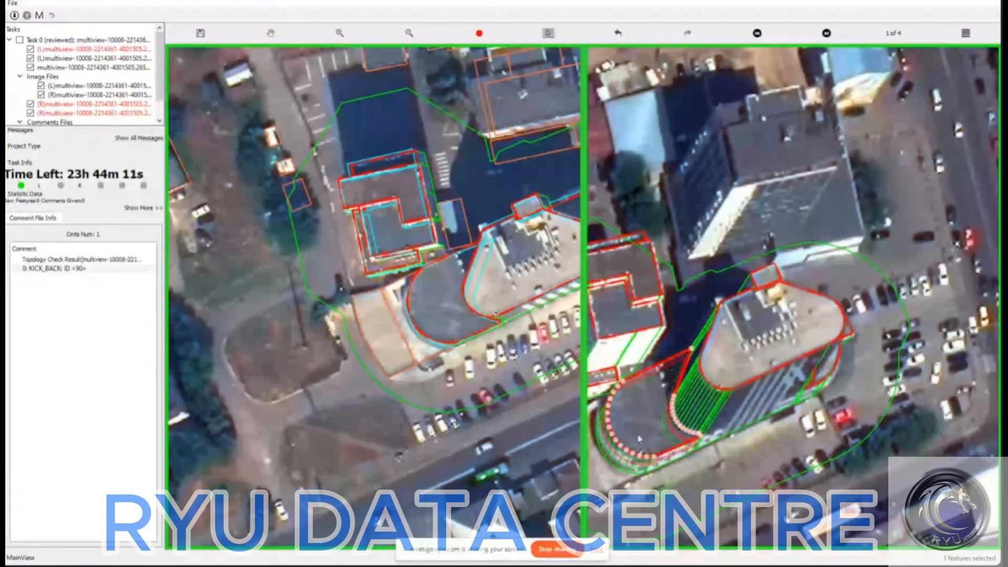
pyautogui.press('space')
pyautogui.moveTo(707, 476); pyautogui.dragTo(719, 470)
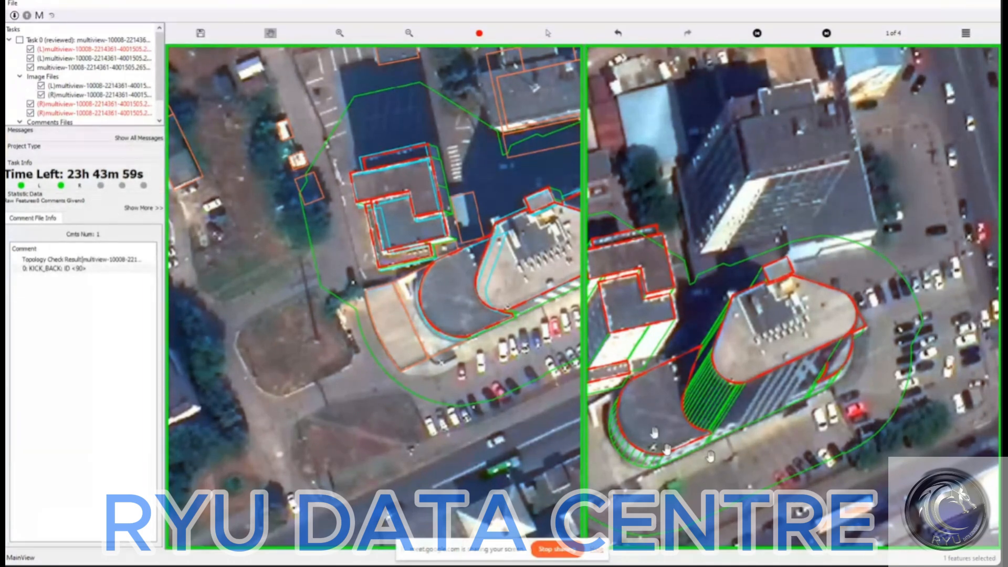
# - Select the low curved wing's polygon in the (L) image and confirm its counterparts in (R) images 2, 3 and 4
pyautogui.moveTo(749, 484); pyautogui.dragTo(769, 473)
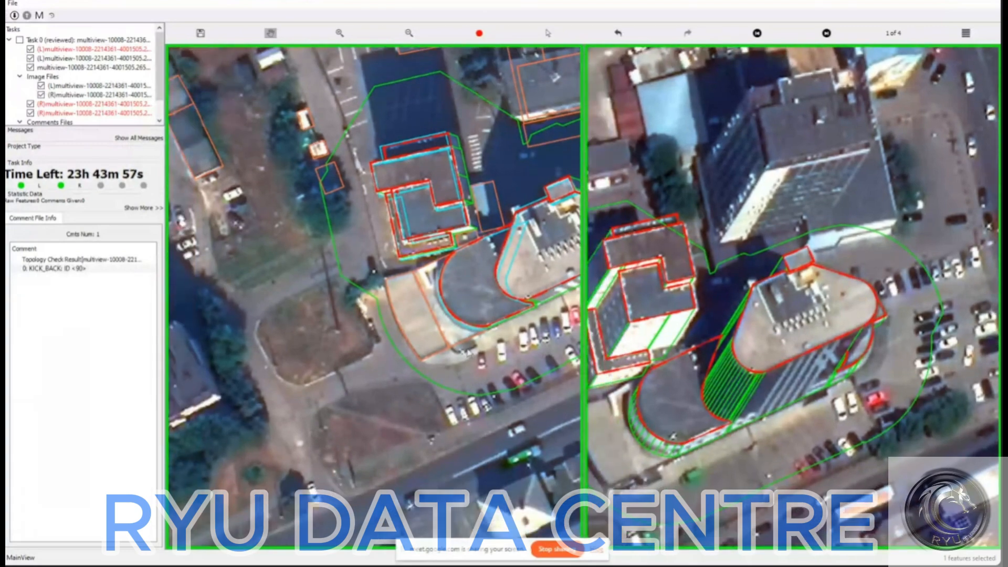
pyautogui.press('Escape')
pyautogui.click(472, 294)
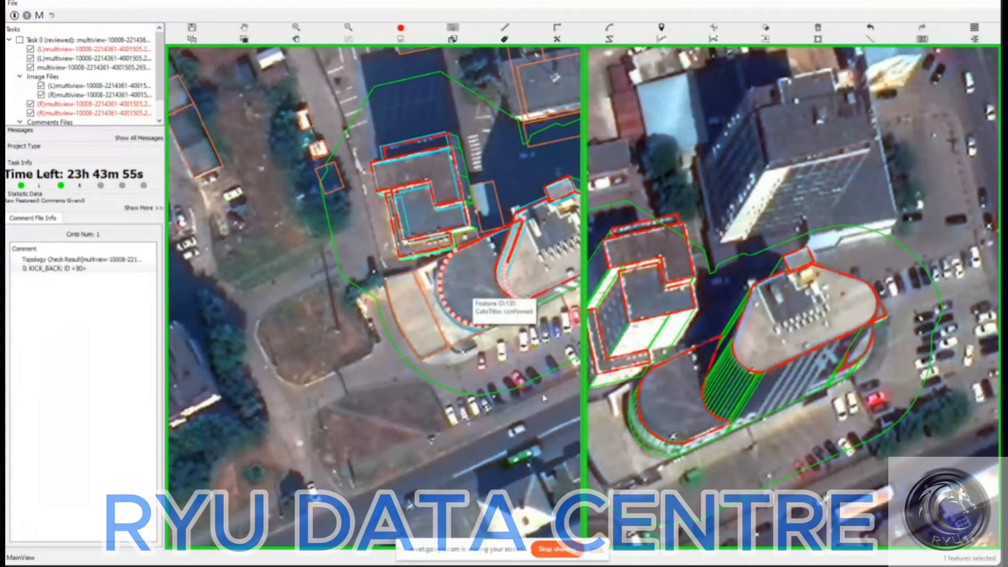
pyautogui.moveTo(544, 398); pyautogui.dragTo(494, 431)
pyautogui.moveTo(746, 485); pyautogui.dragTo(796, 459)
pyautogui.press('Right')
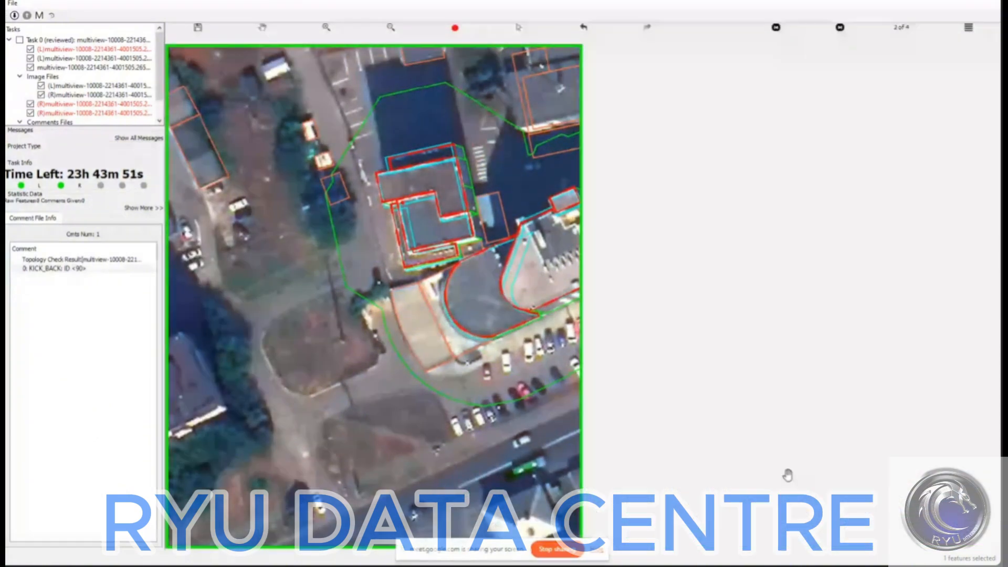
pyautogui.press('space')
pyautogui.press('space')
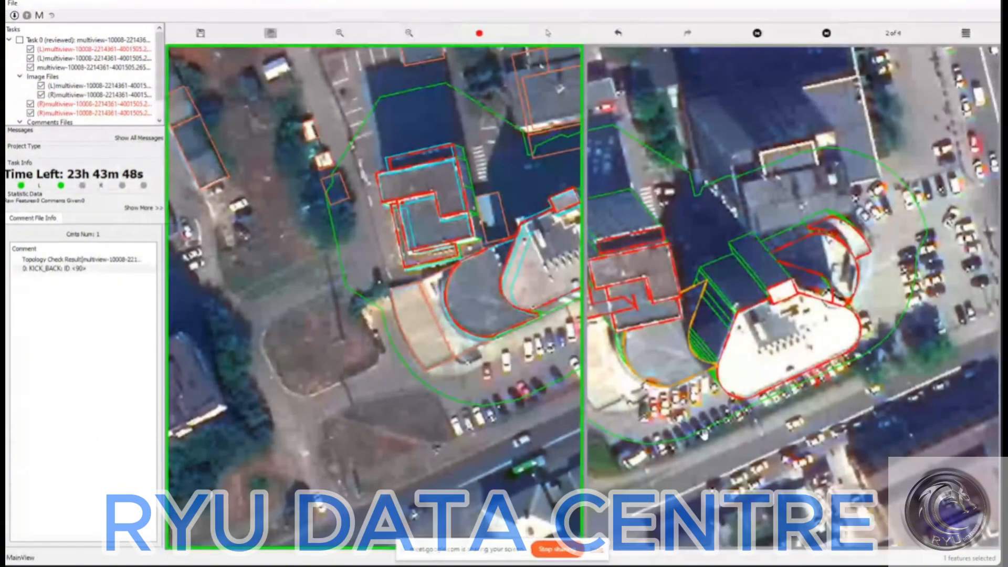
pyautogui.press('Right')
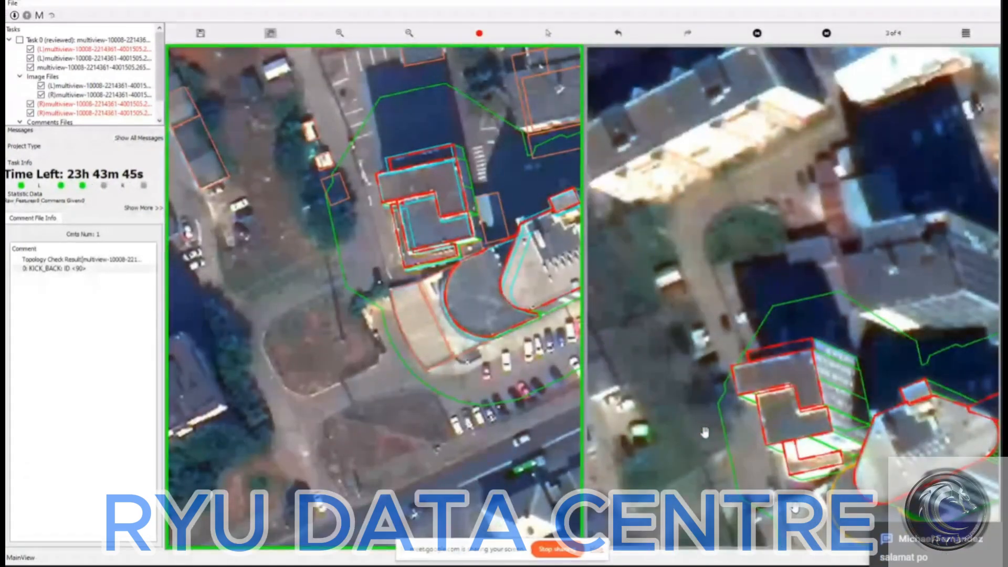
pyautogui.press('Right')
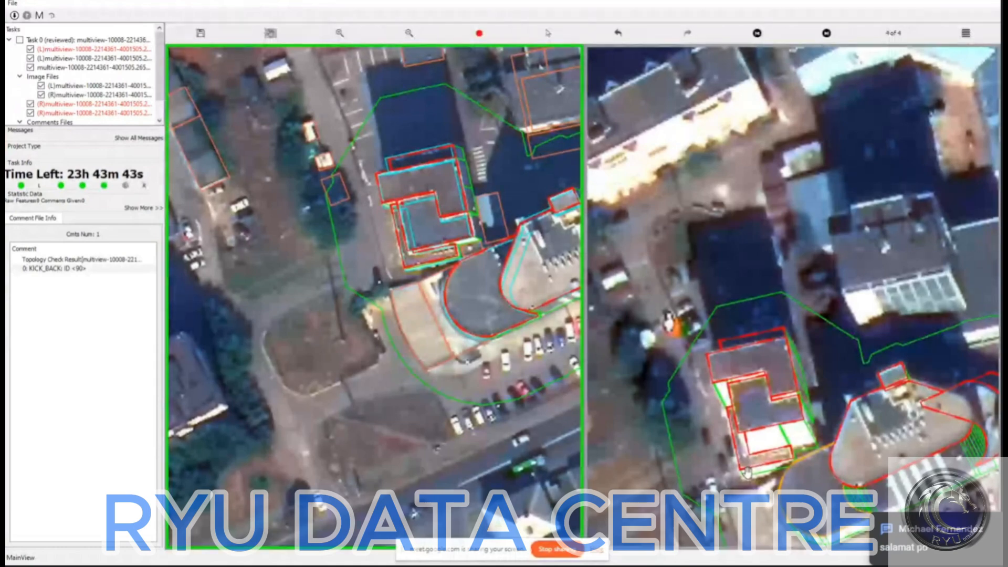
pyautogui.press('Right')
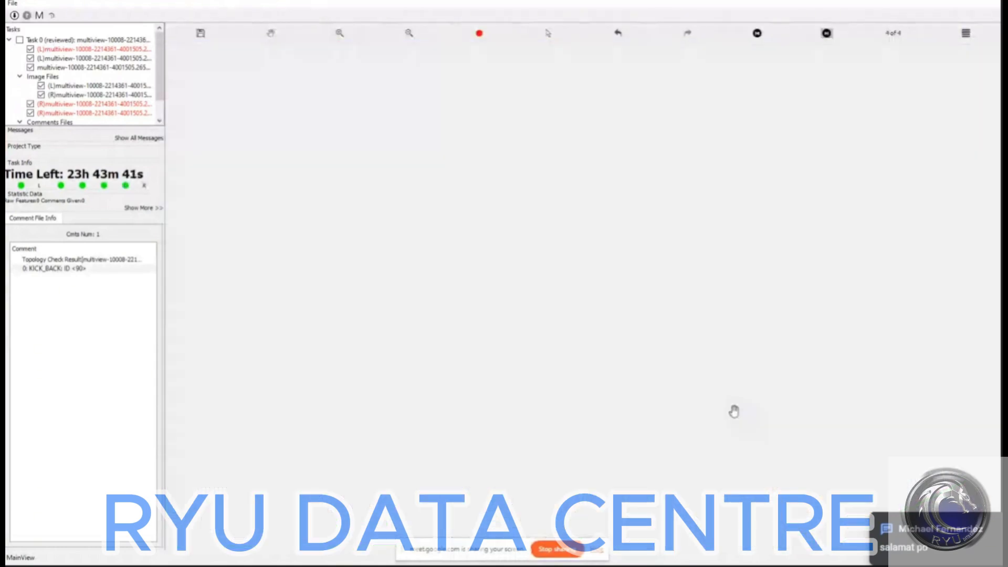
# - Clear the KICK_BACK comment for ID 90 from the topology check results
pyautogui.moveTo(495, 371); pyautogui.dragTo(496, 401)
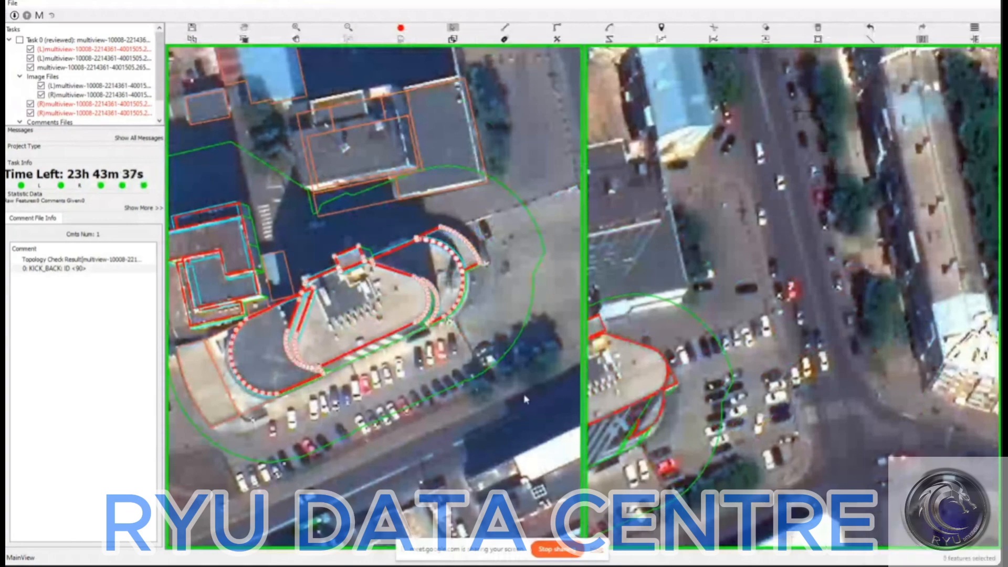
pyautogui.scroll(-5, 839, 403)
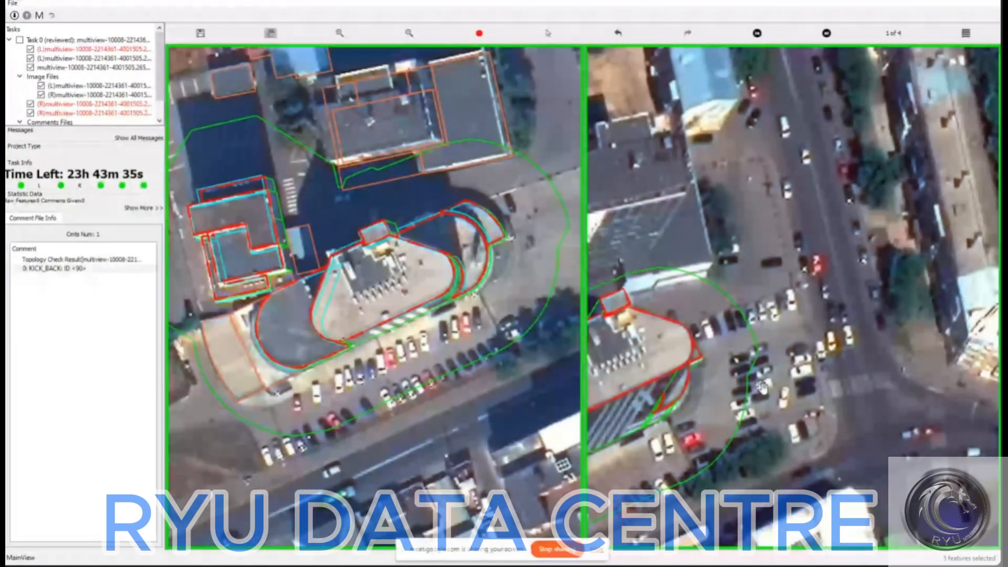
pyautogui.scroll(1, 839, 403)
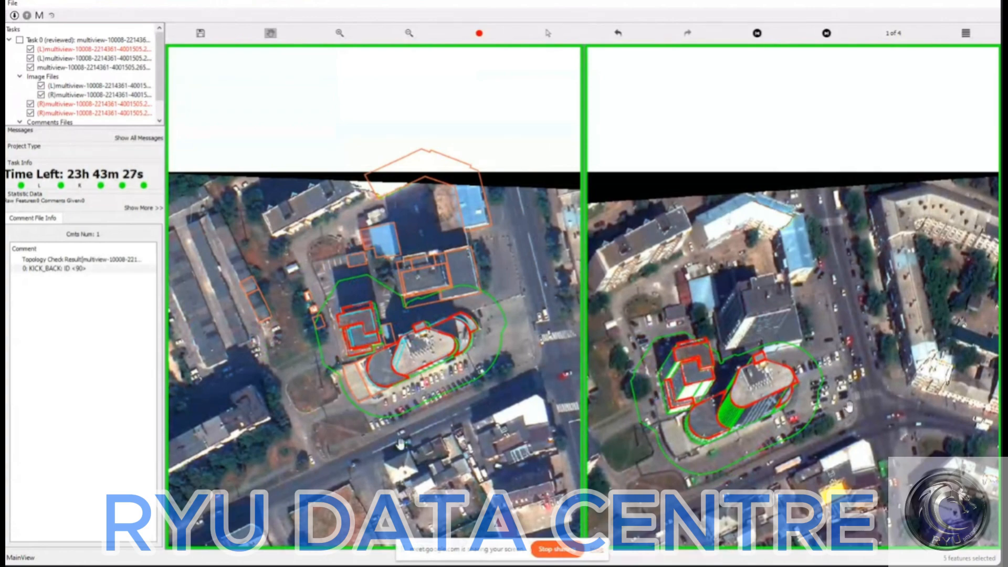
pyautogui.hotkey('ctrl', 'z')
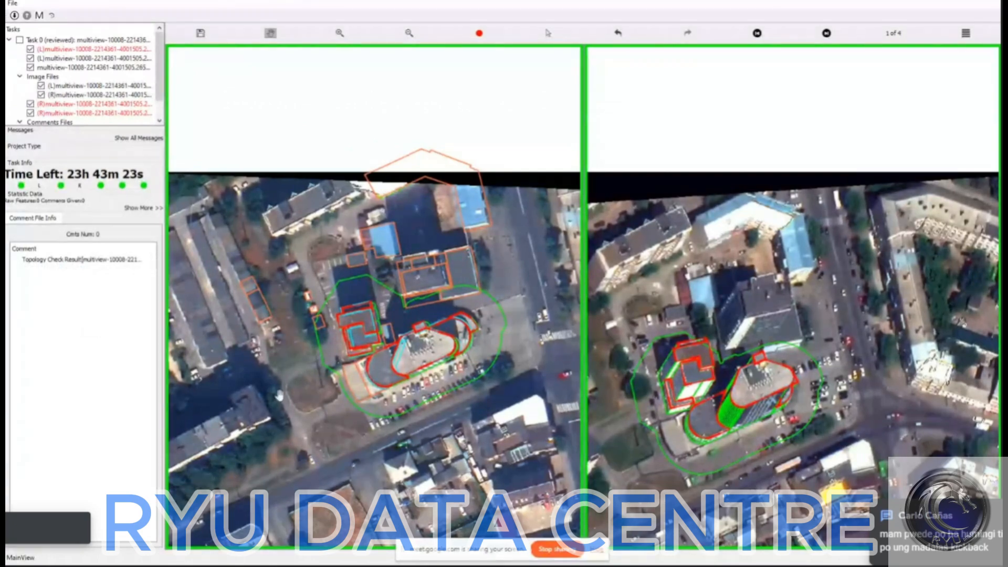
# - Check the curved building's polygon edges up close in the paired images and submit the task
pyautogui.scroll(5, 426, 417)
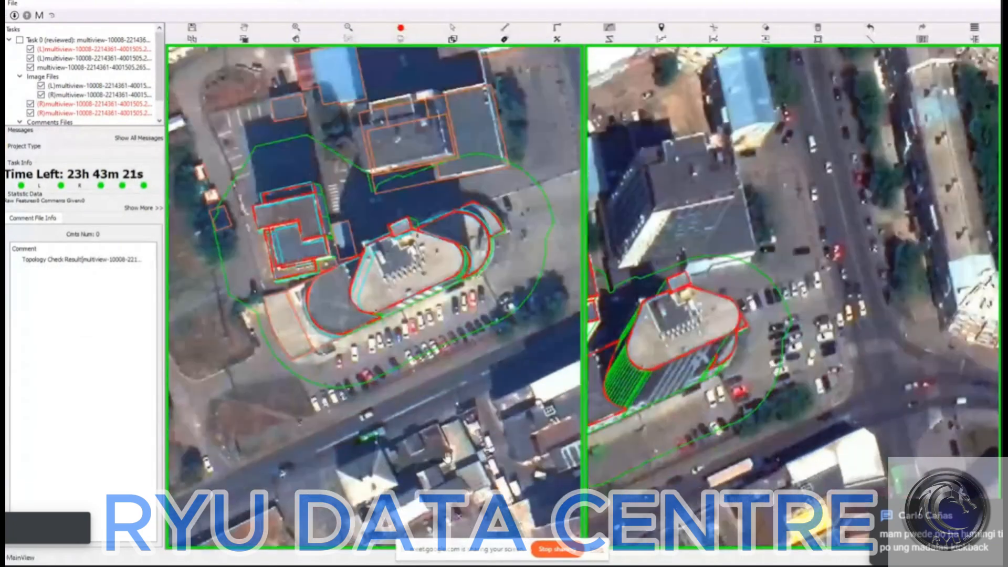
pyautogui.scroll(2, 379, 357)
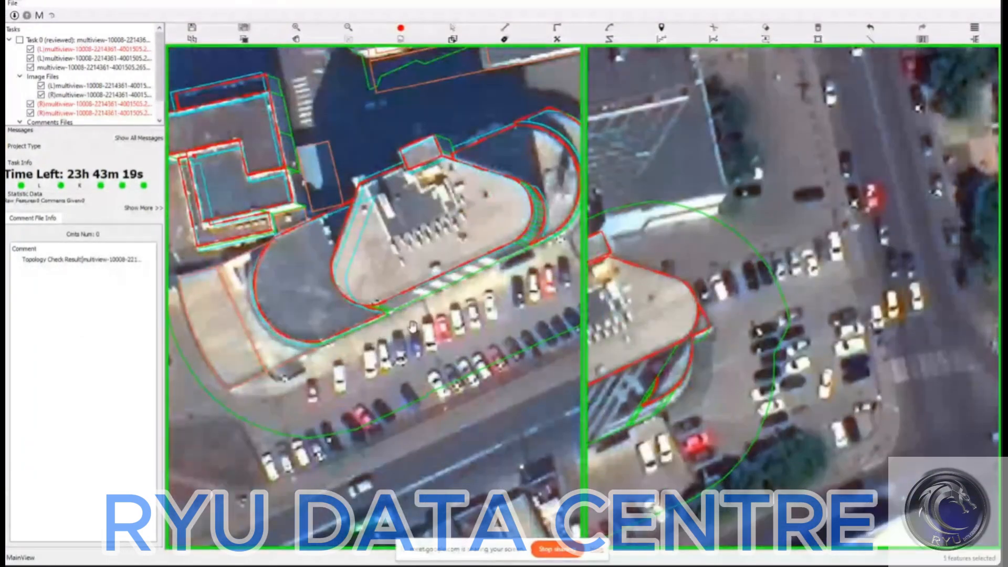
pyautogui.scroll(2, 412, 327)
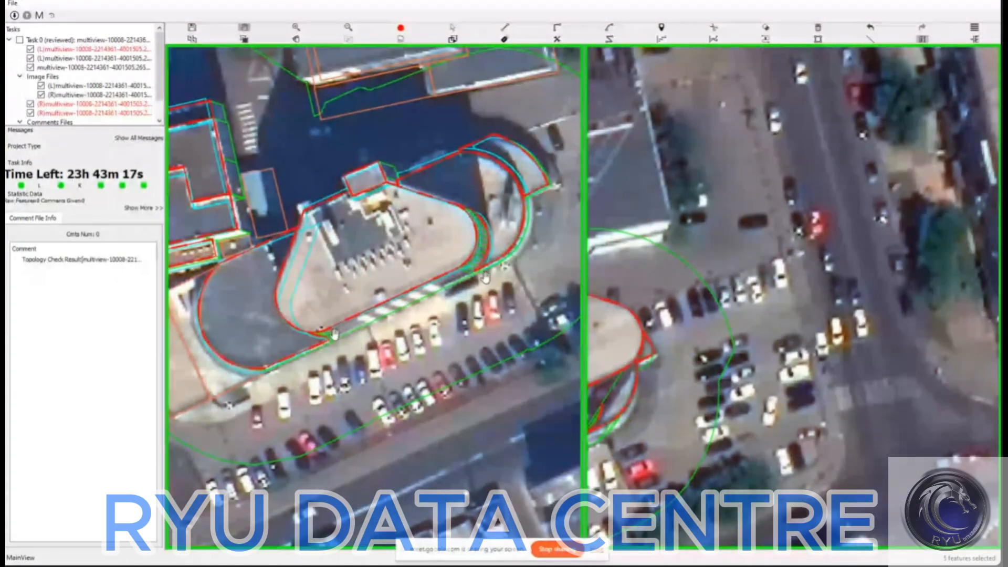
pyautogui.scroll(4, 317, 346)
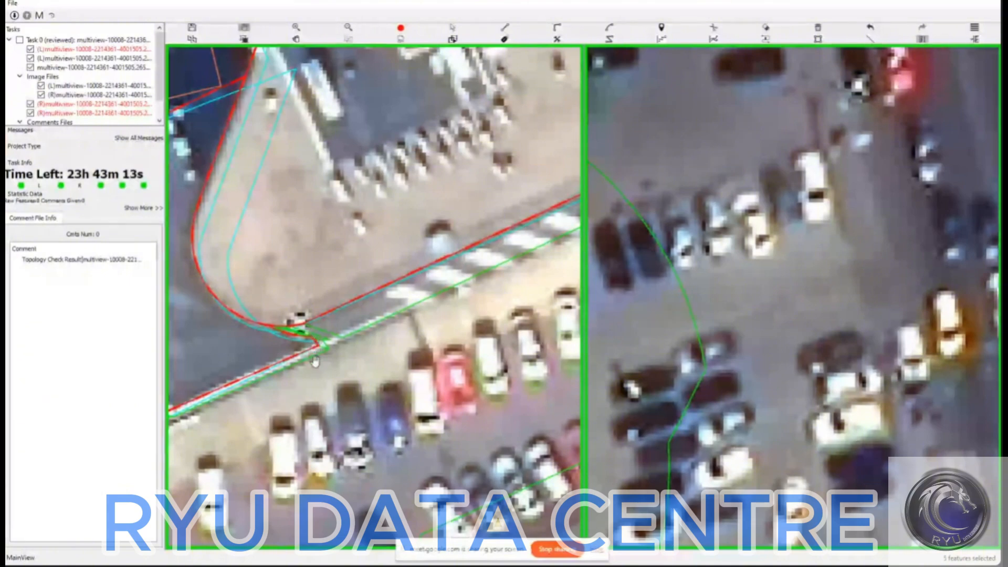
pyautogui.scroll(-5, 316, 345)
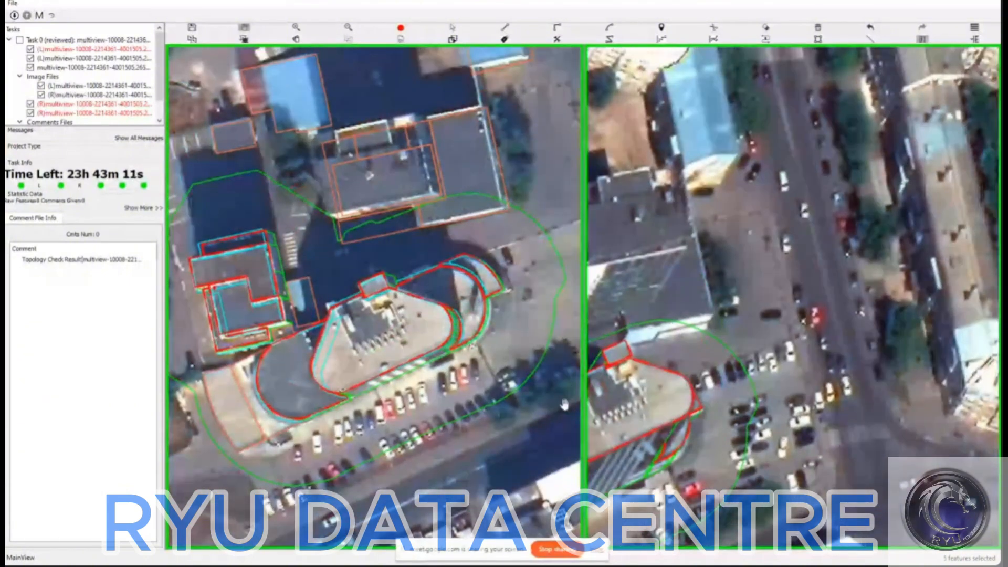
pyautogui.moveTo(698, 486); pyautogui.dragTo(853, 372)
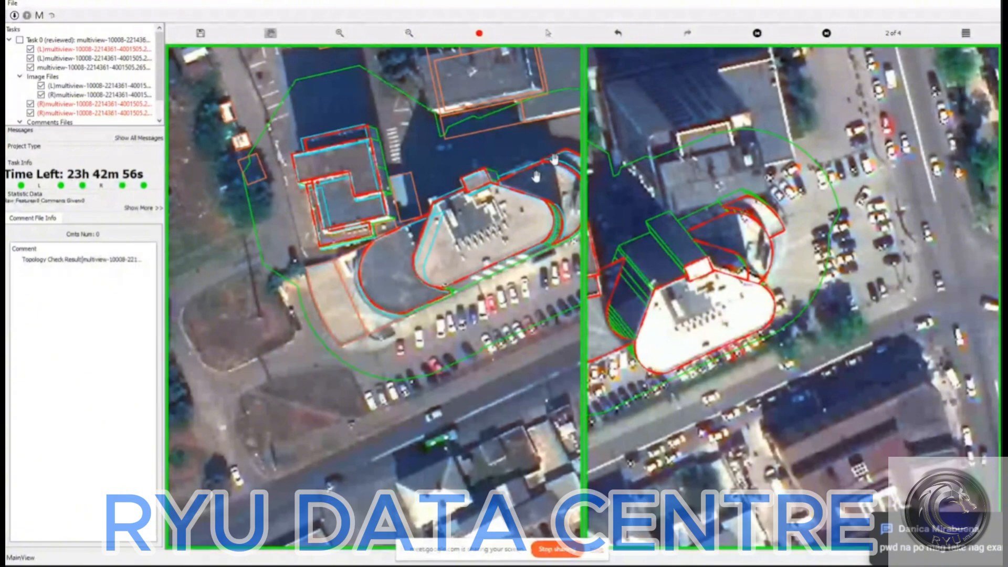
pyautogui.hotkey('ctrl', 's')
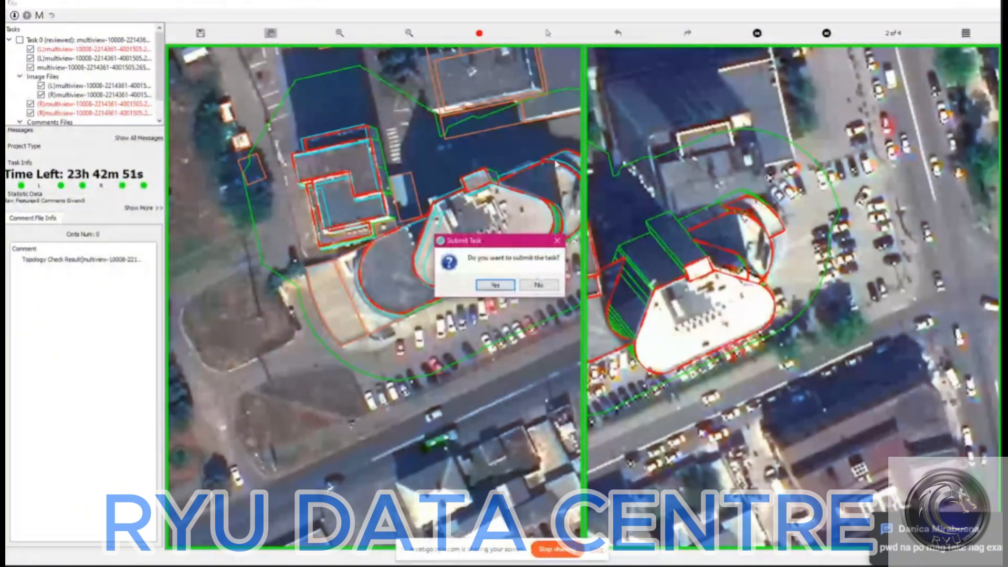
pyautogui.press('Return')
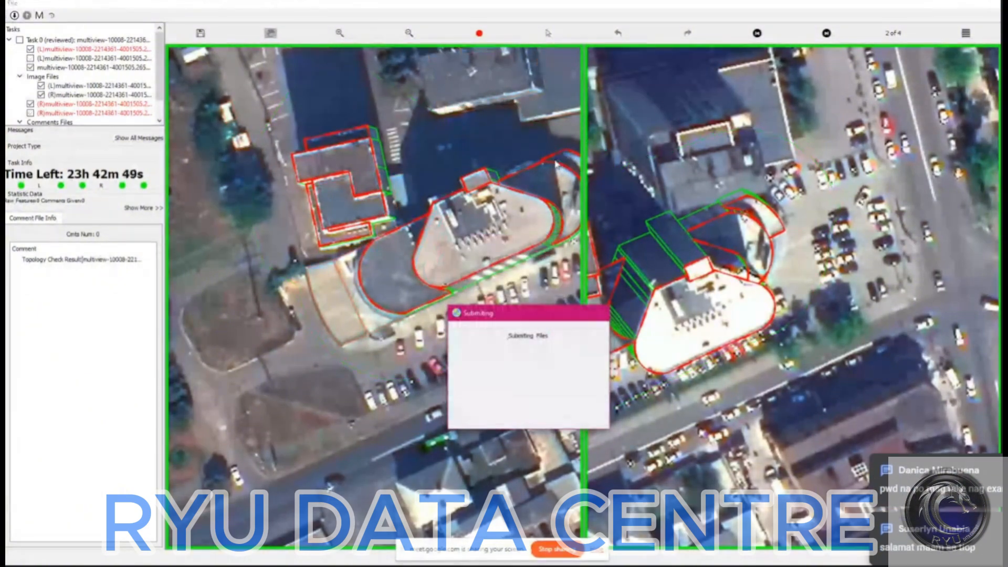